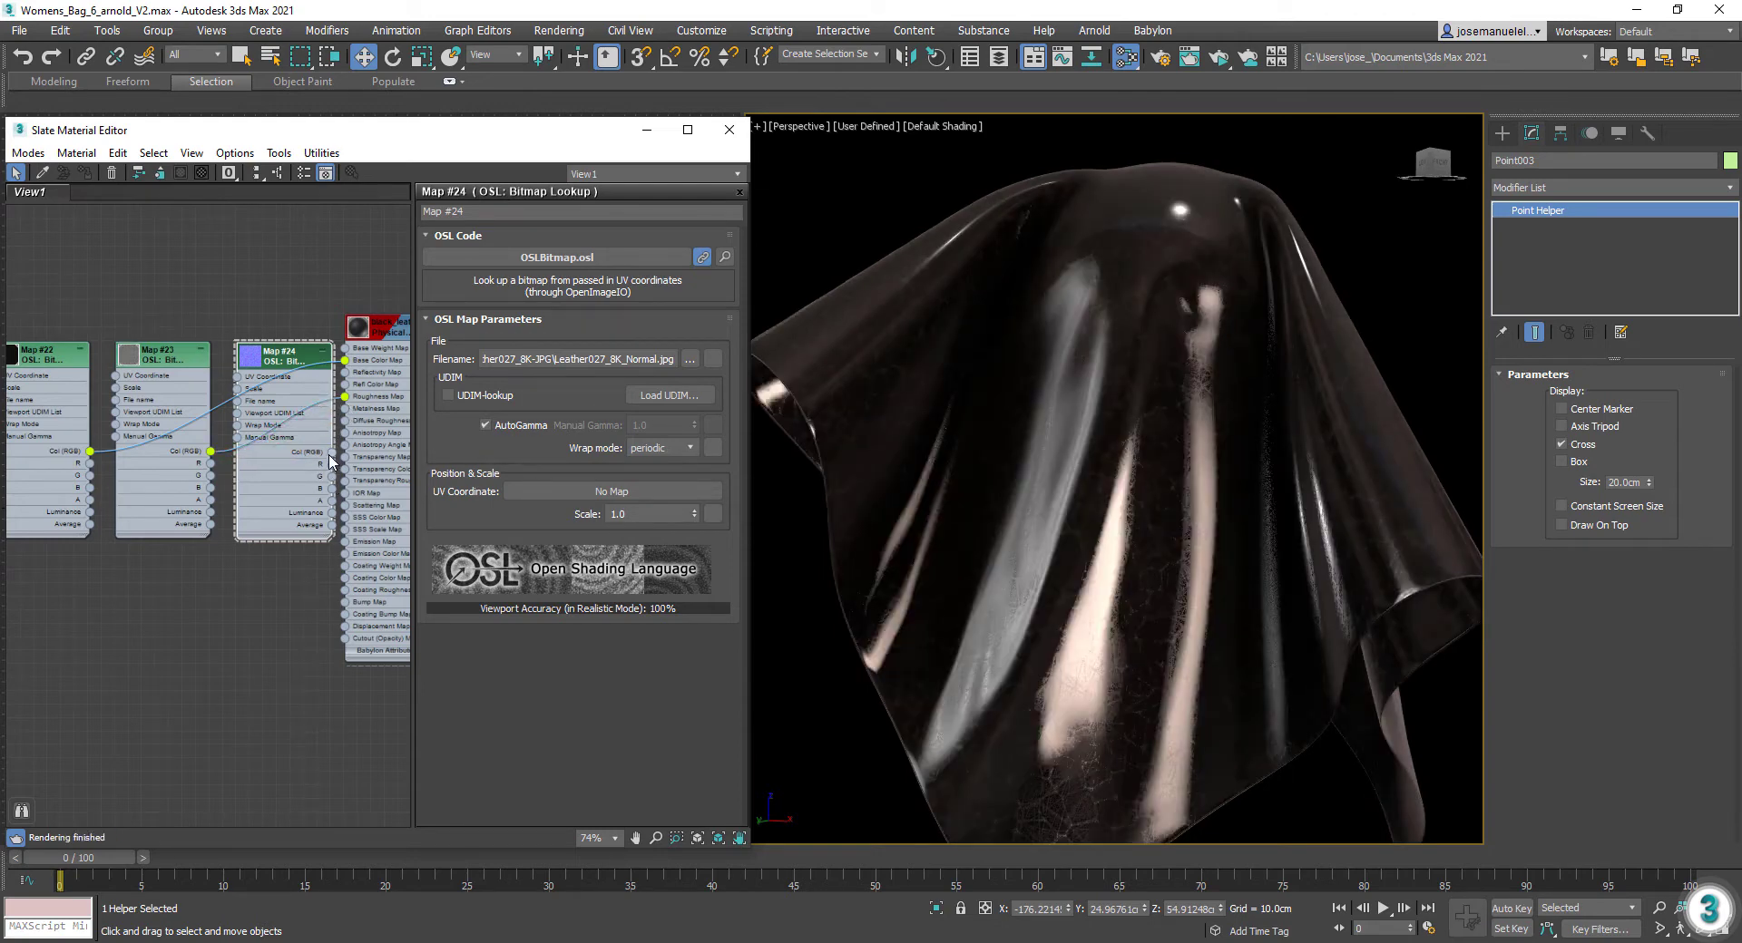
Step: Feed the leather normal bitmap into a new Normal Bump map and connect it to the material's Bump Map input
drag(295, 505, 216, 589)
mouse_move(313, 682)
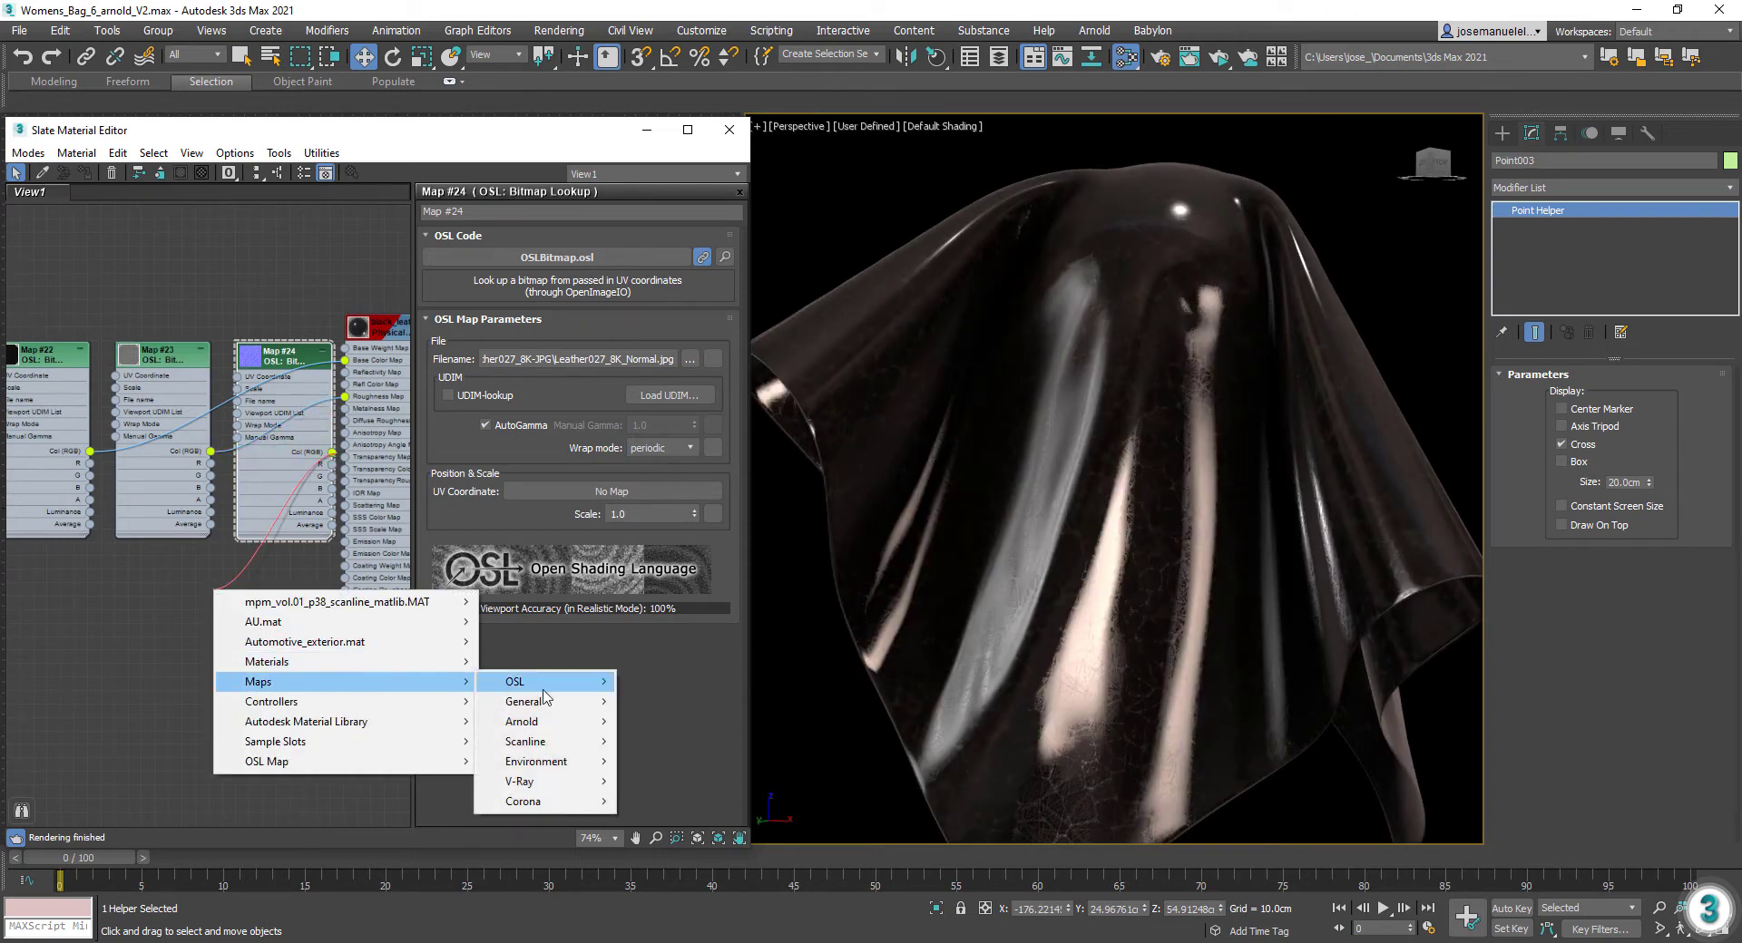
mouse_move(554, 705)
click(665, 550)
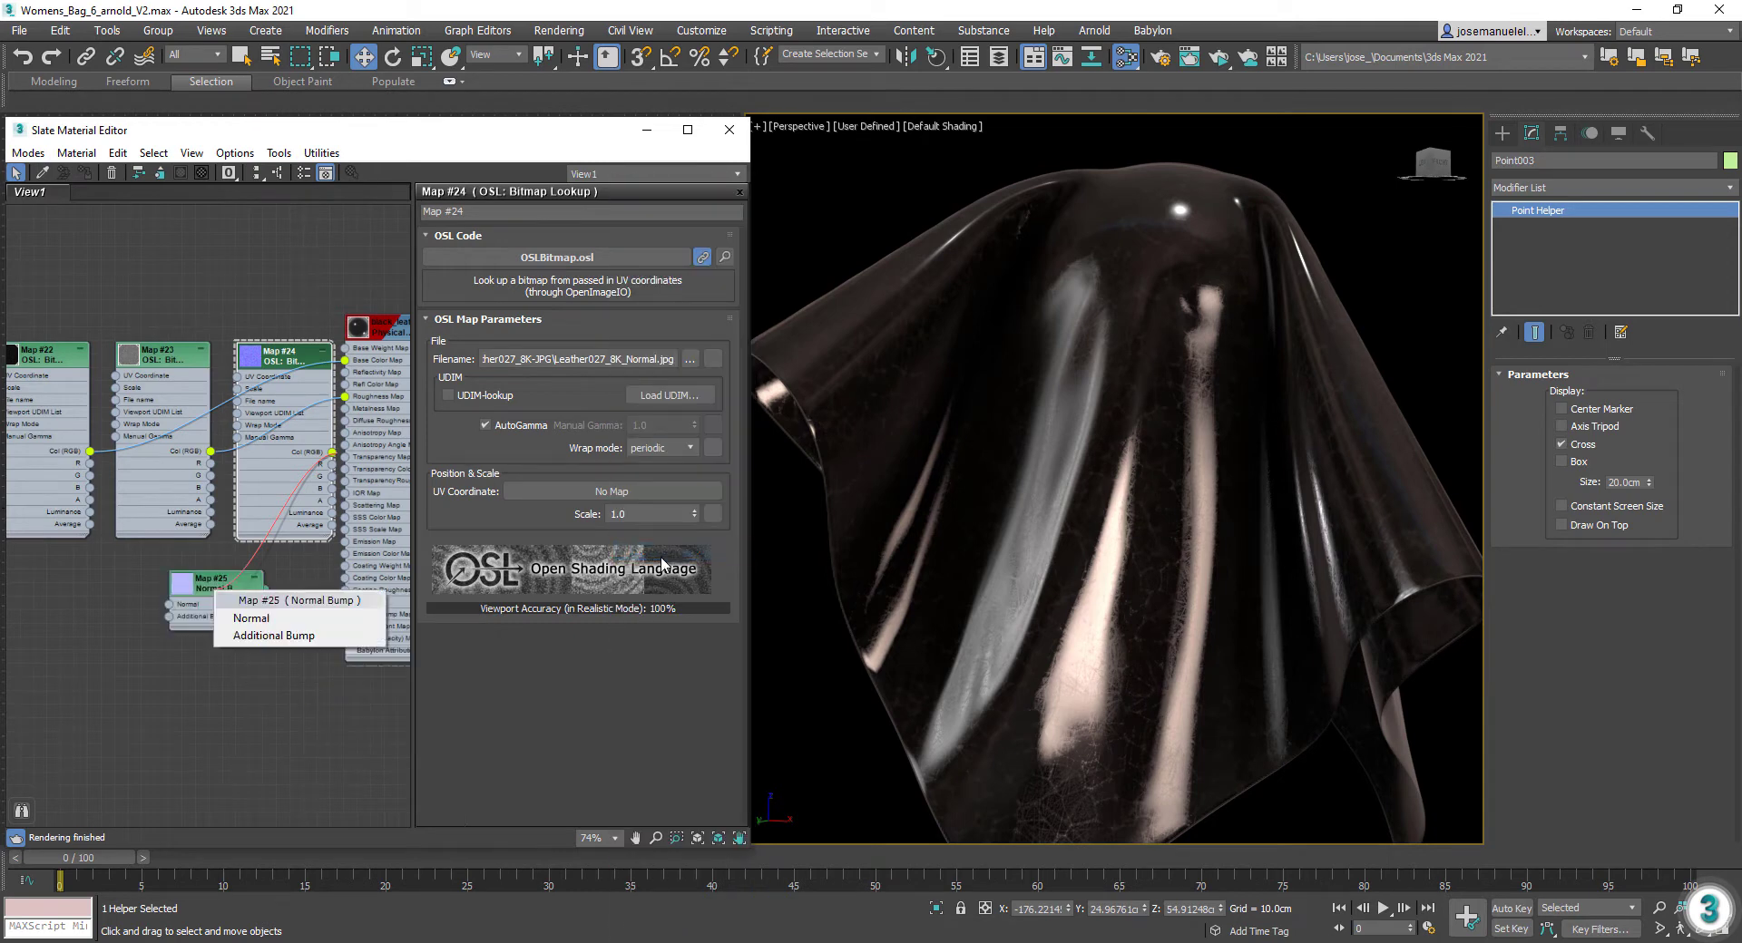
click(272, 606)
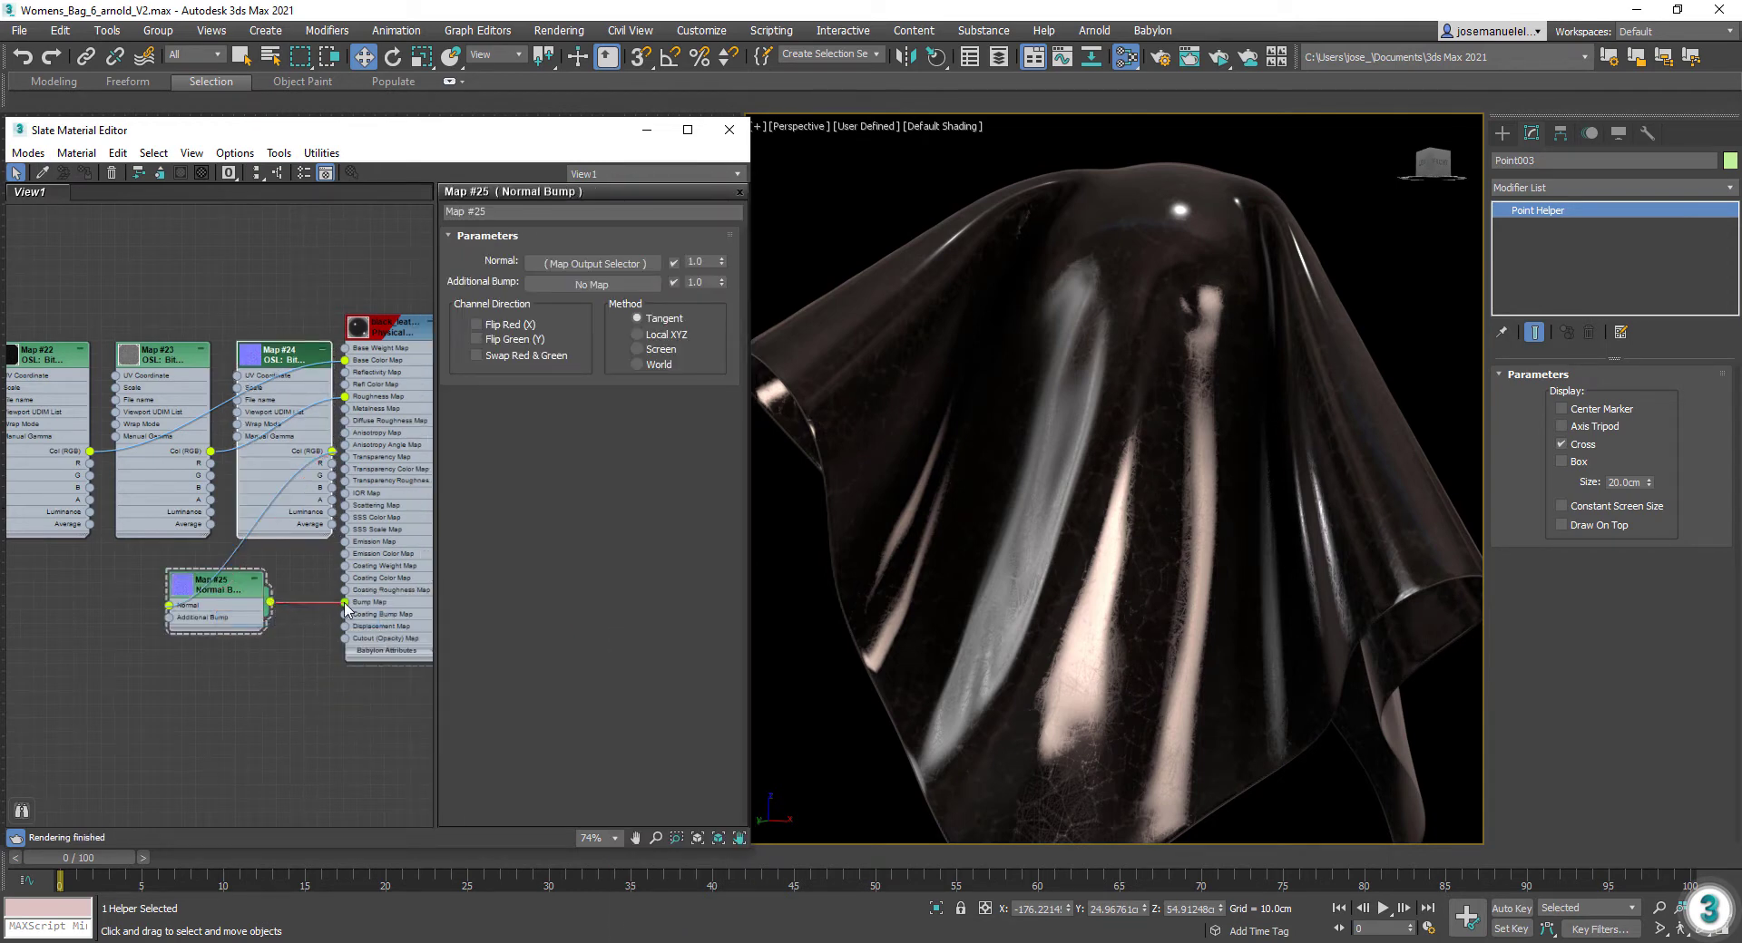
drag(345, 608, 346, 603)
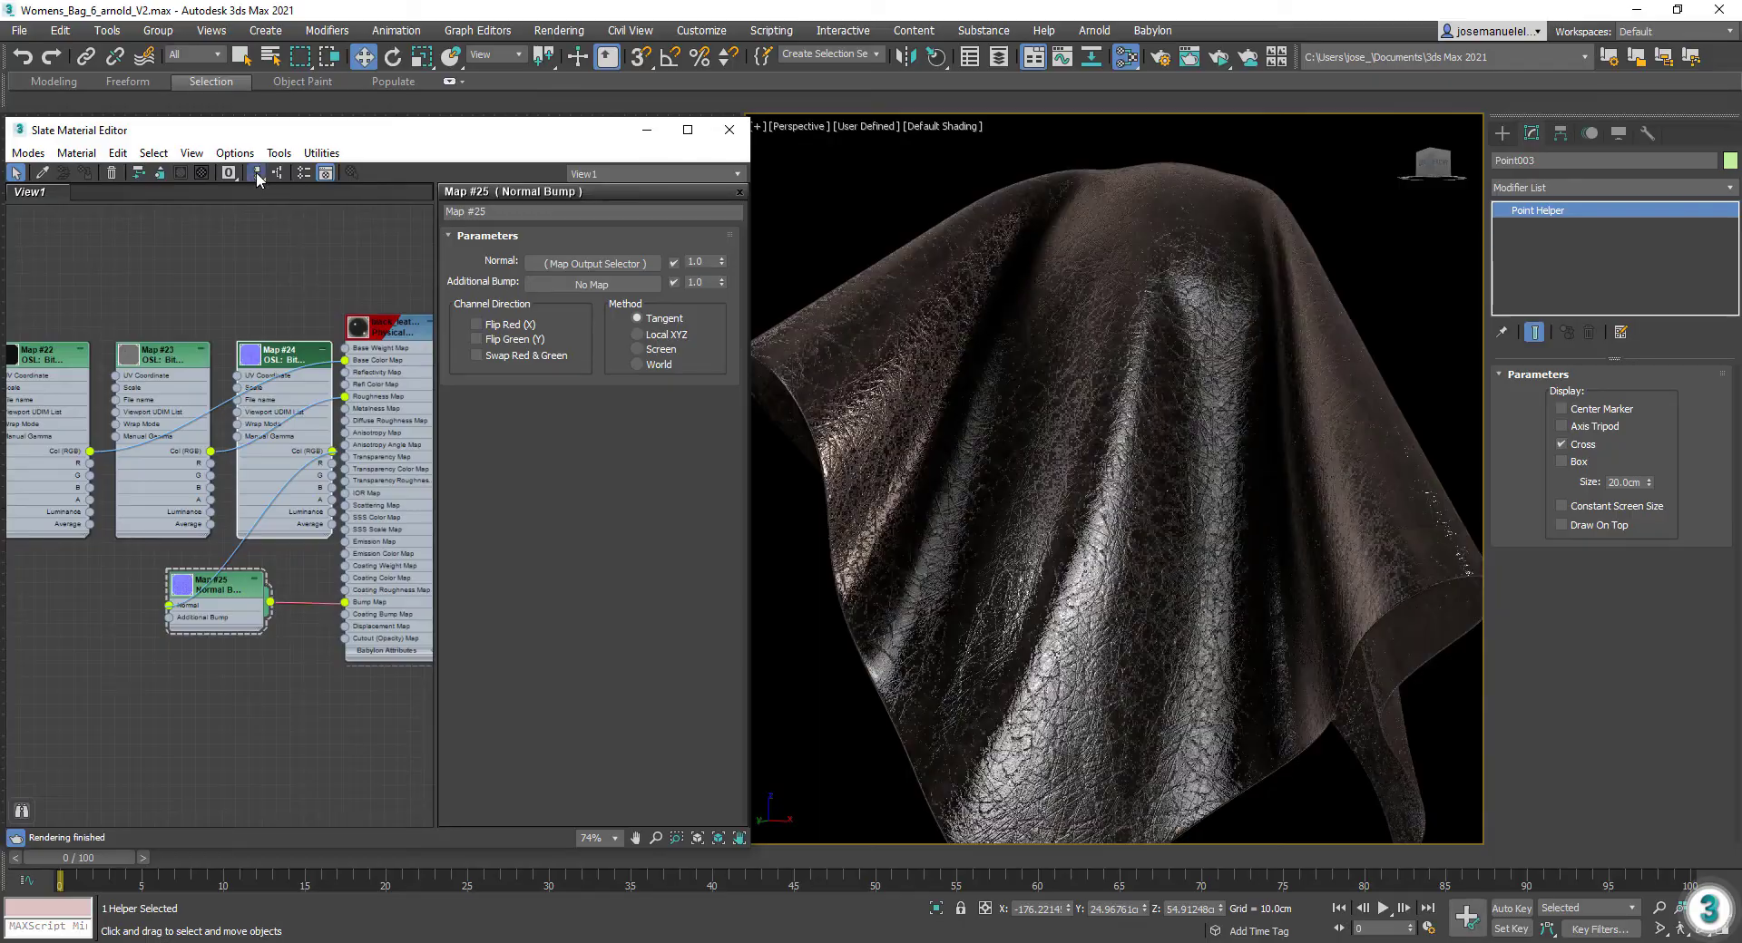
Step: Lay out all nodes of the material graph and check the leather relief on the draped cloth up close
click(259, 175)
alt+middle_drag(1120, 517, 1026, 502)
scroll(1089, 513, up, 4)
scroll(1026, 502, down, 2)
Step: Add an OSL UVW Transform map to the free area before the leather bitmap nodes
middle_drag(132, 354, 176, 359)
right_click(71, 347)
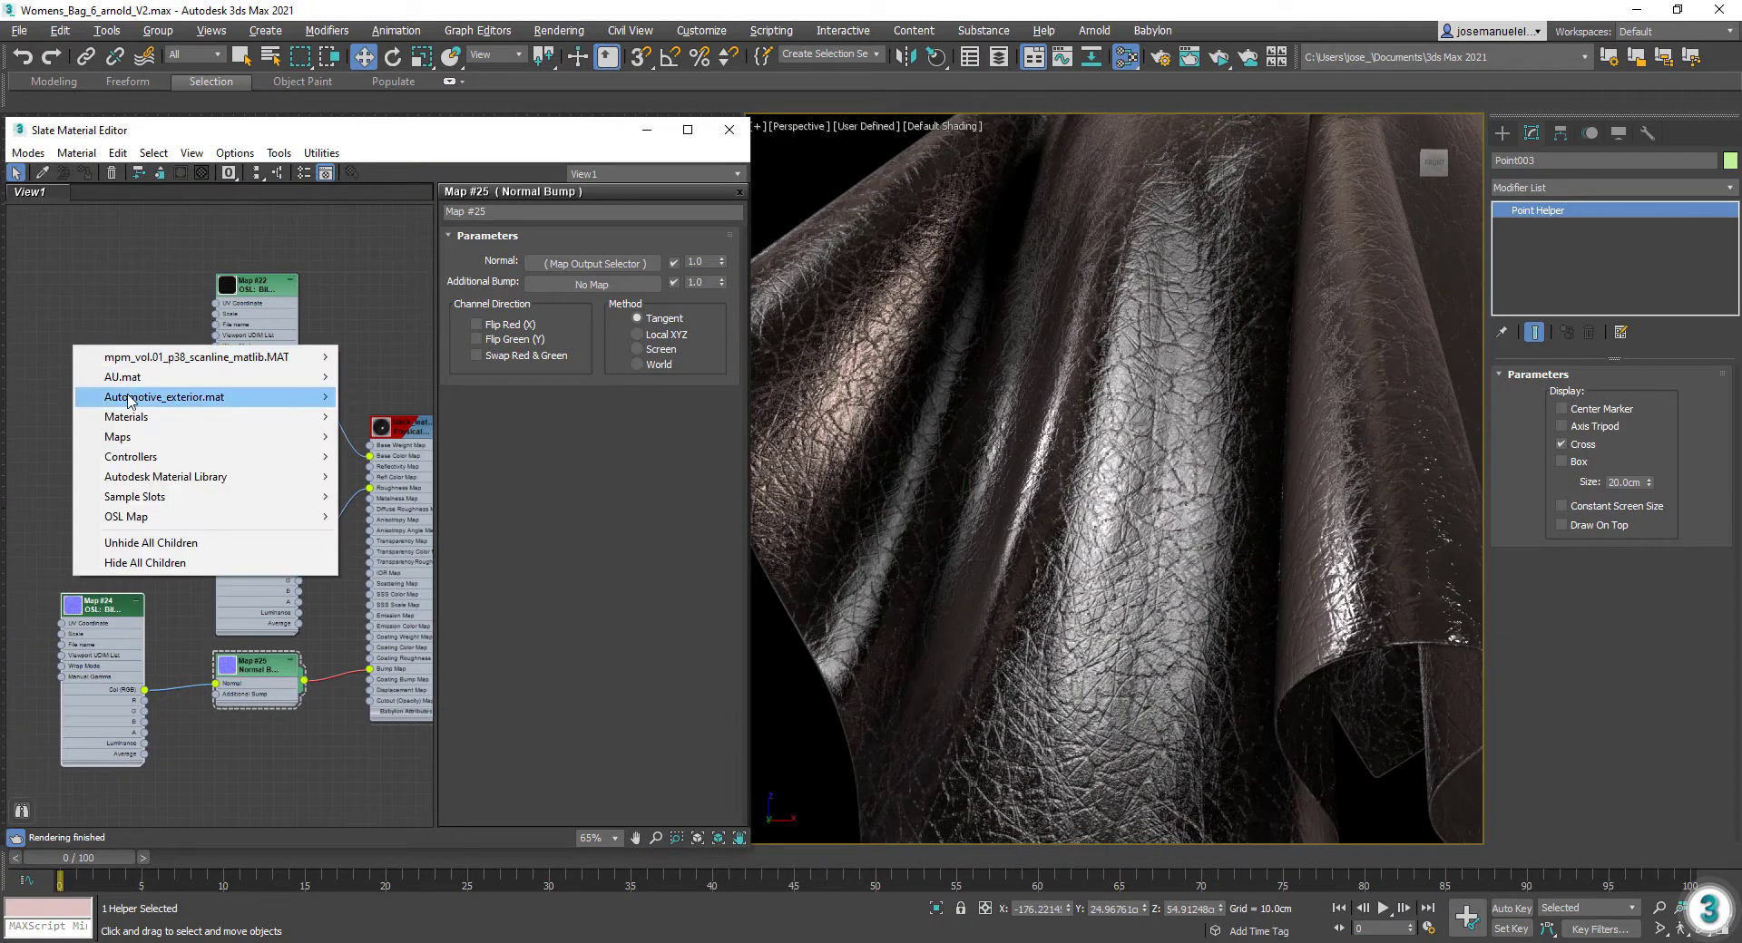
mouse_move(118, 437)
mouse_move(374, 436)
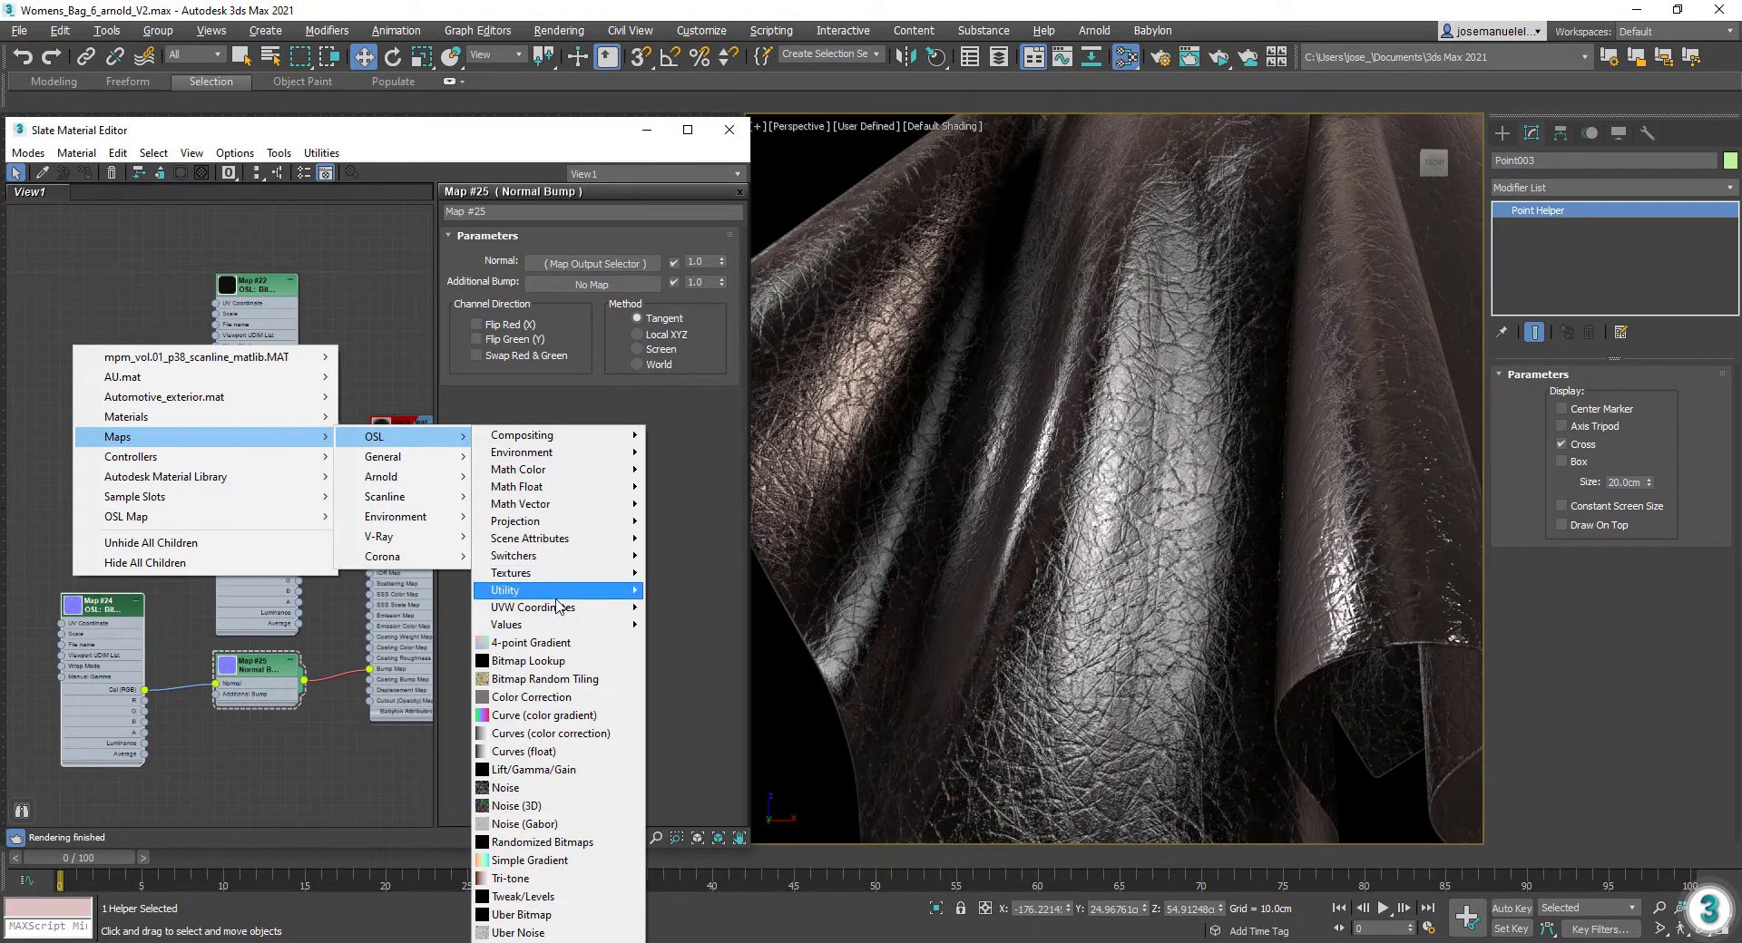
mouse_move(562, 608)
click(680, 719)
middle_drag(210, 493, 254, 497)
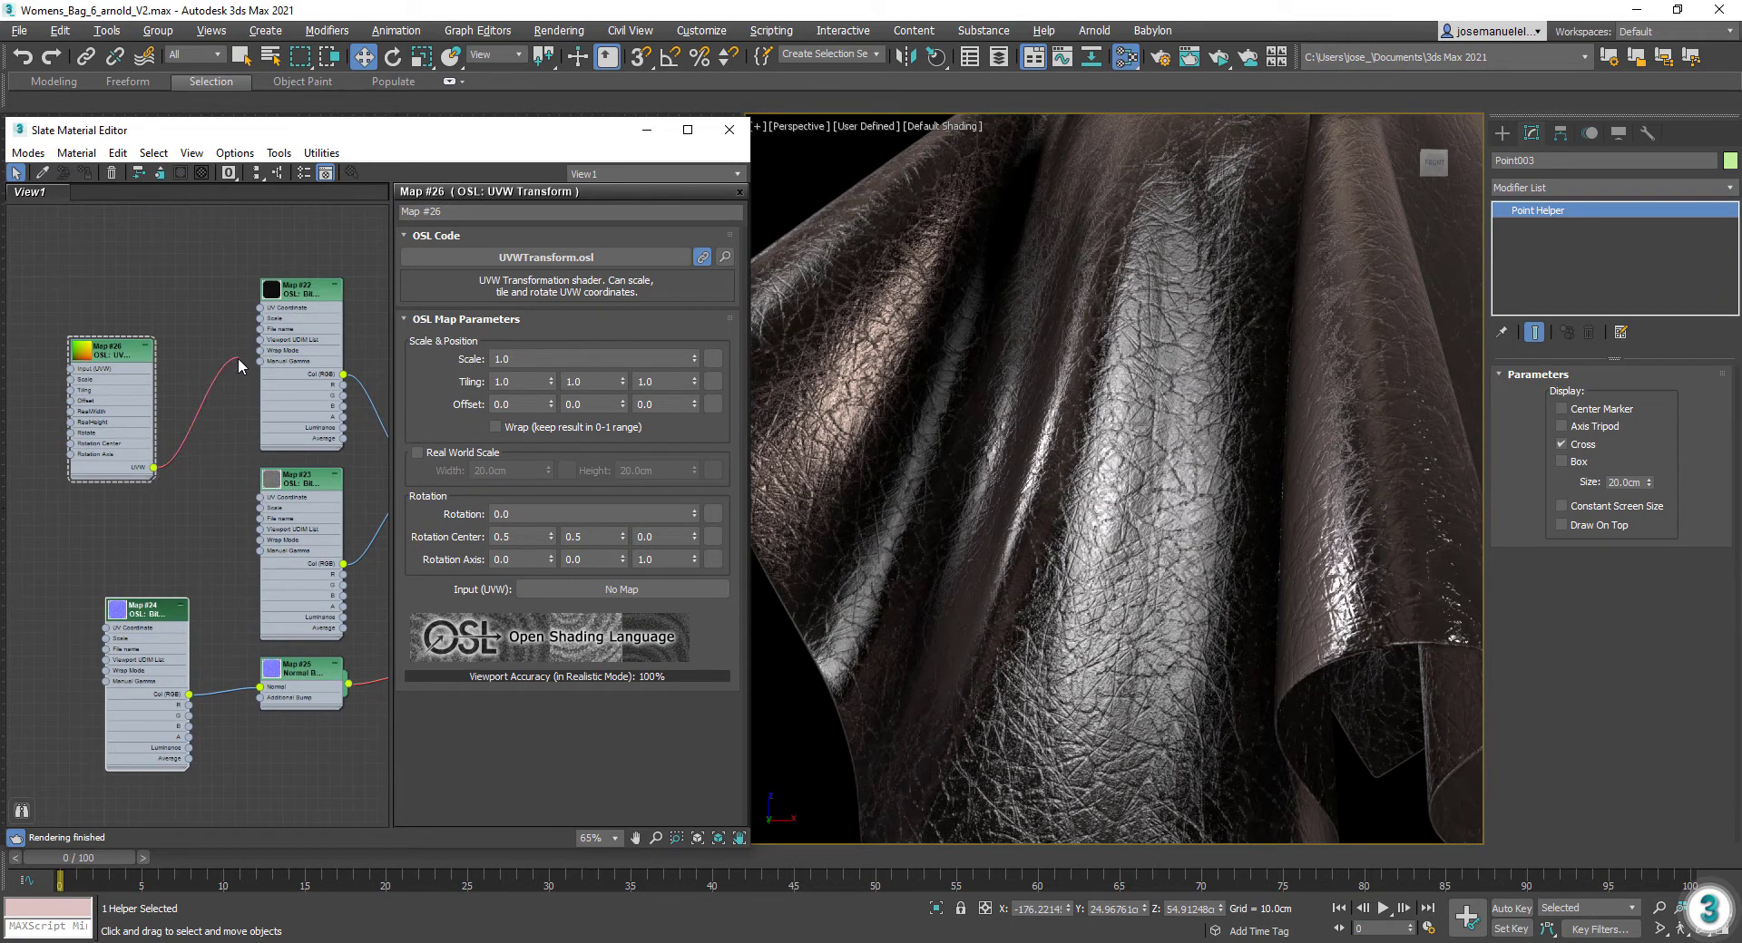
Step: Connect the UVW Transform output to the UV Coordinate input of all three leather bitmap lookups
drag(263, 313, 260, 308)
drag(153, 468, 151, 476)
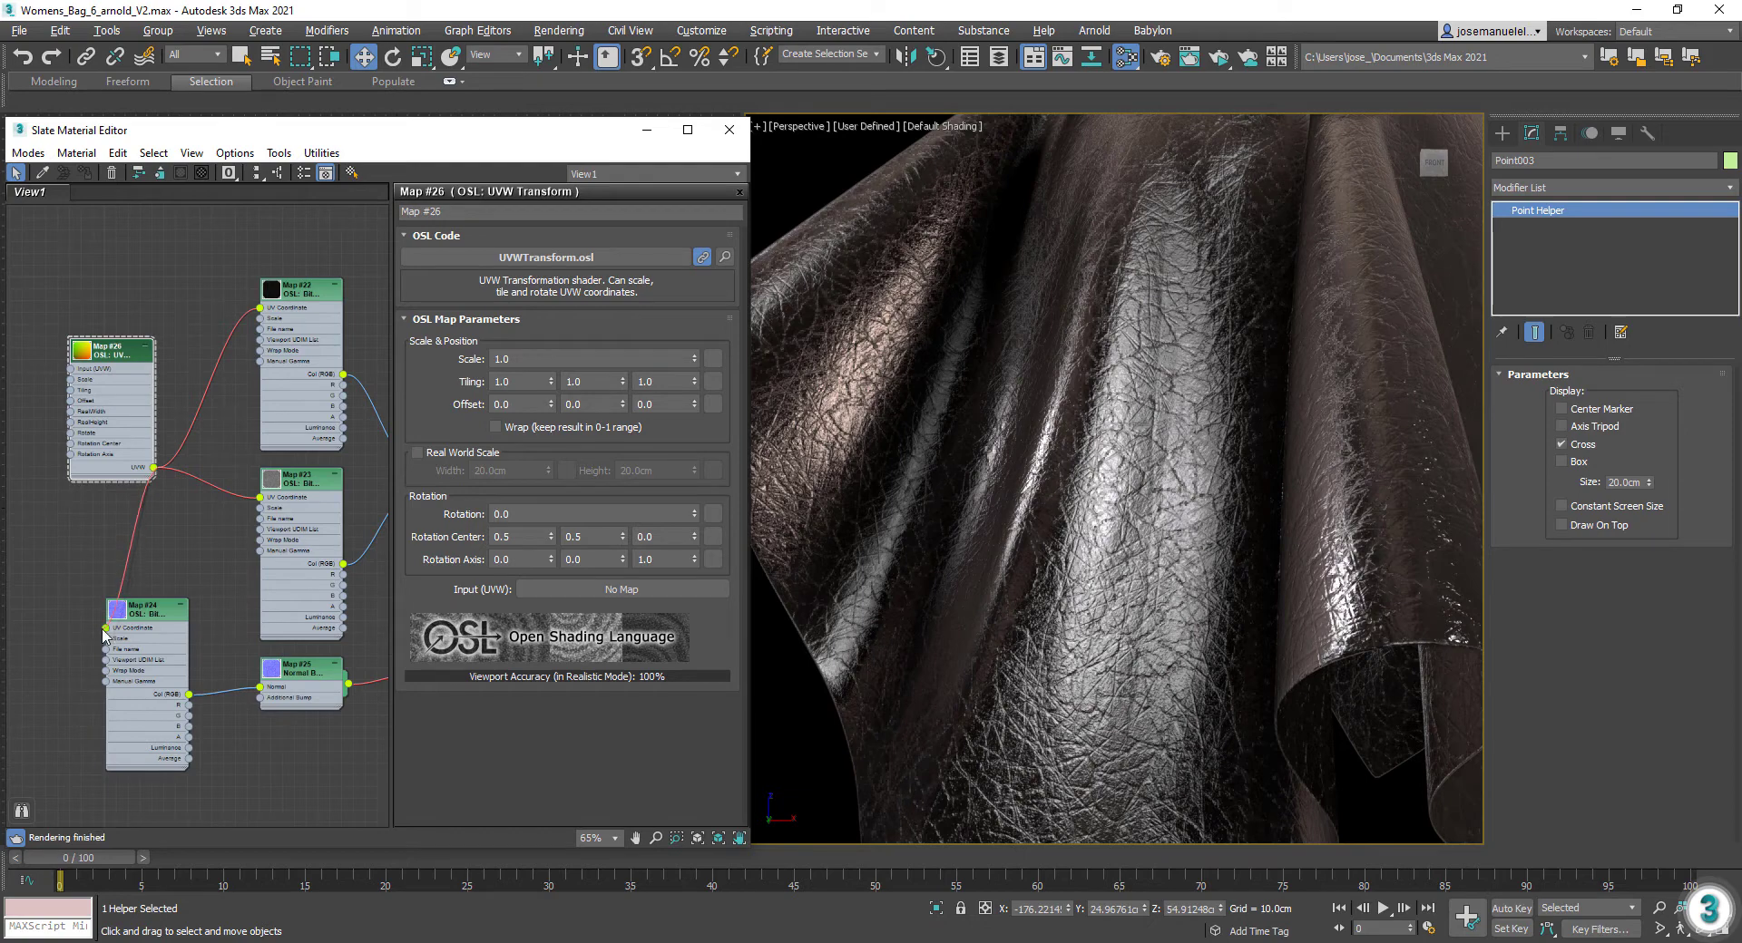
drag(104, 630, 107, 628)
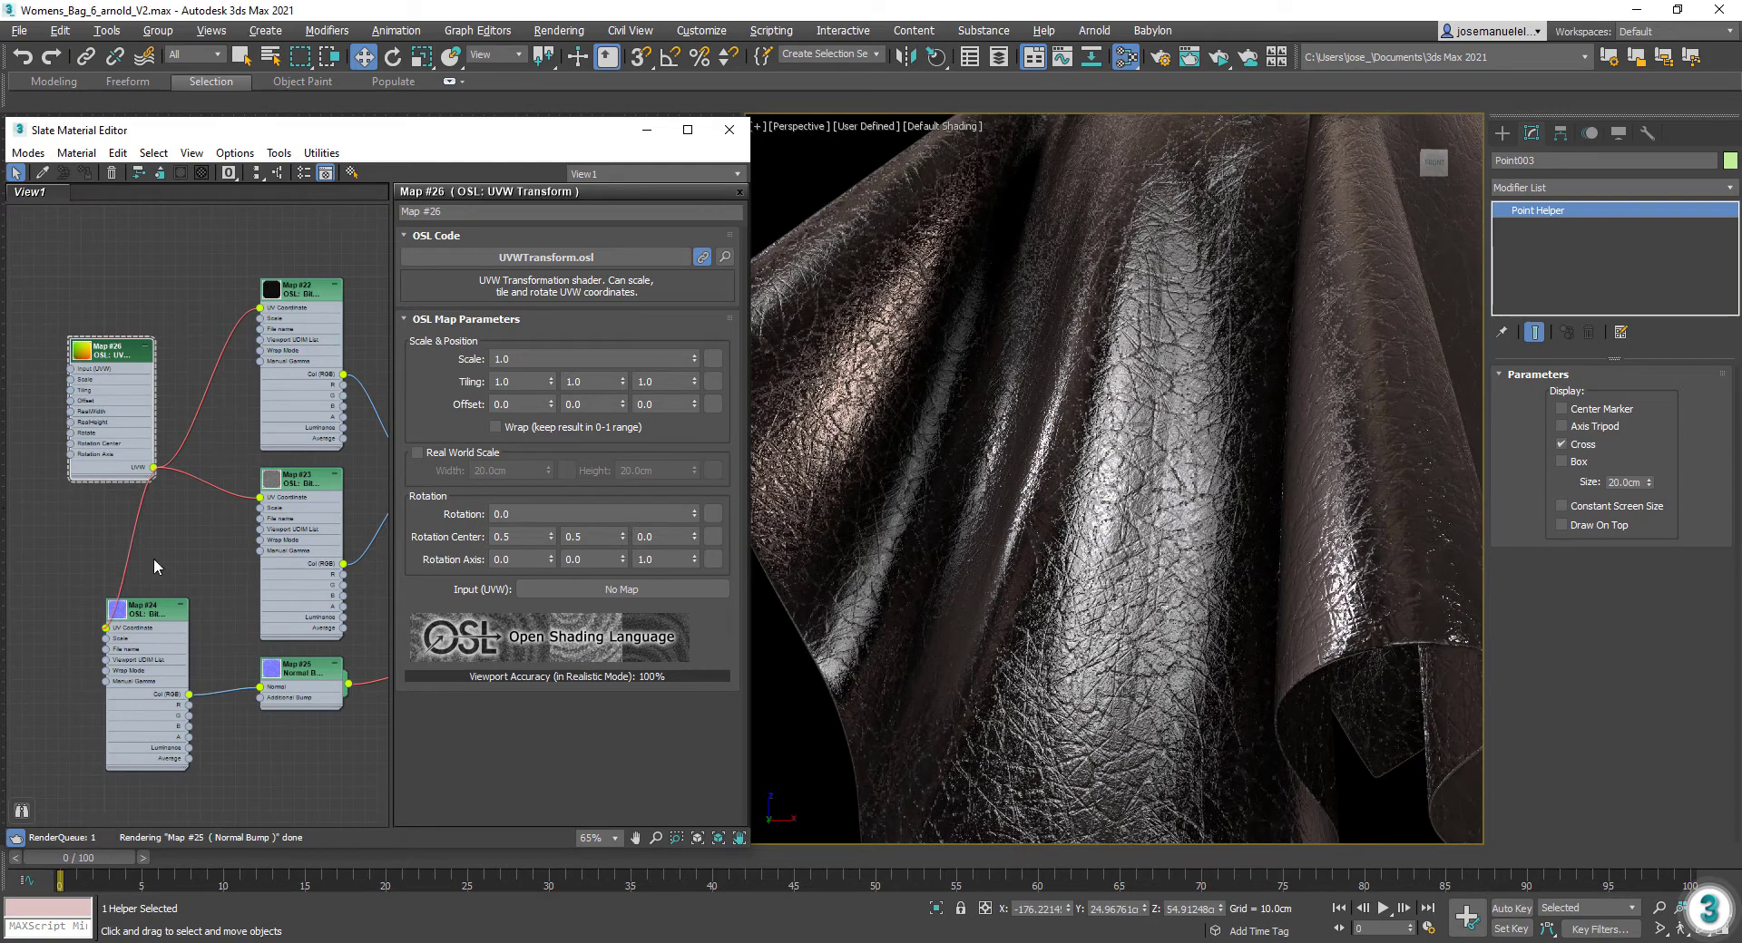
Step: Reduce the UVW Transform scale to 0.5 and then to 0.25, and check the leather grain on the cloth
click(475, 362)
text(2)
key(Return)
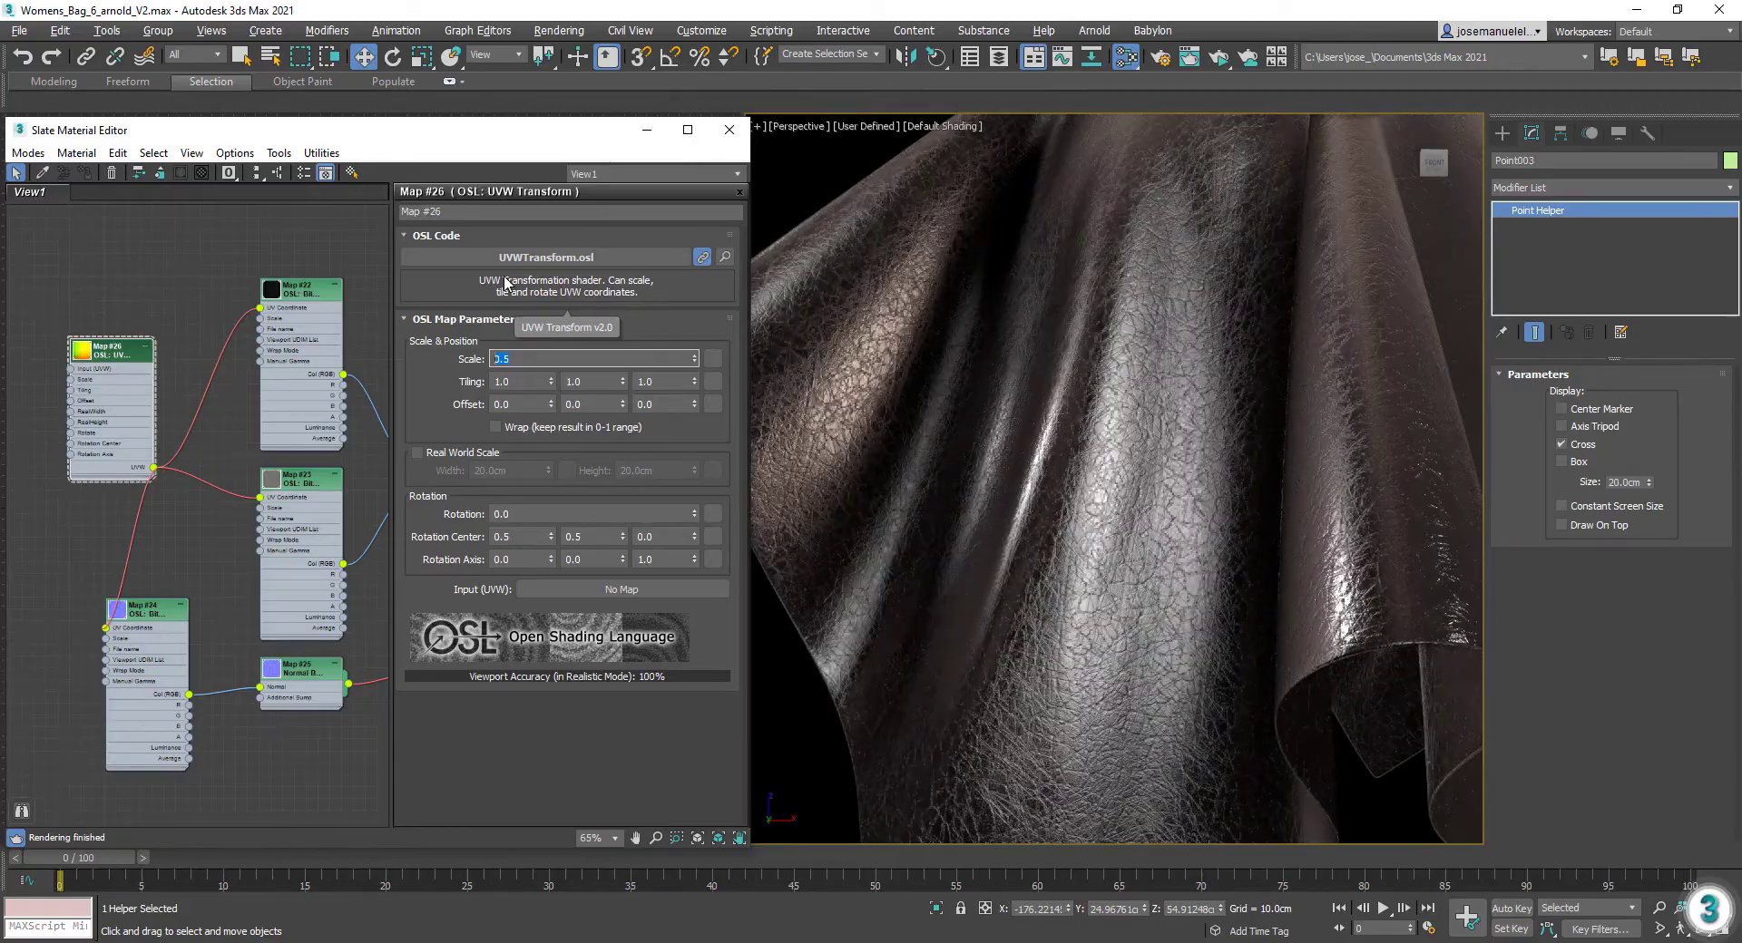
text(.25)
key(Return)
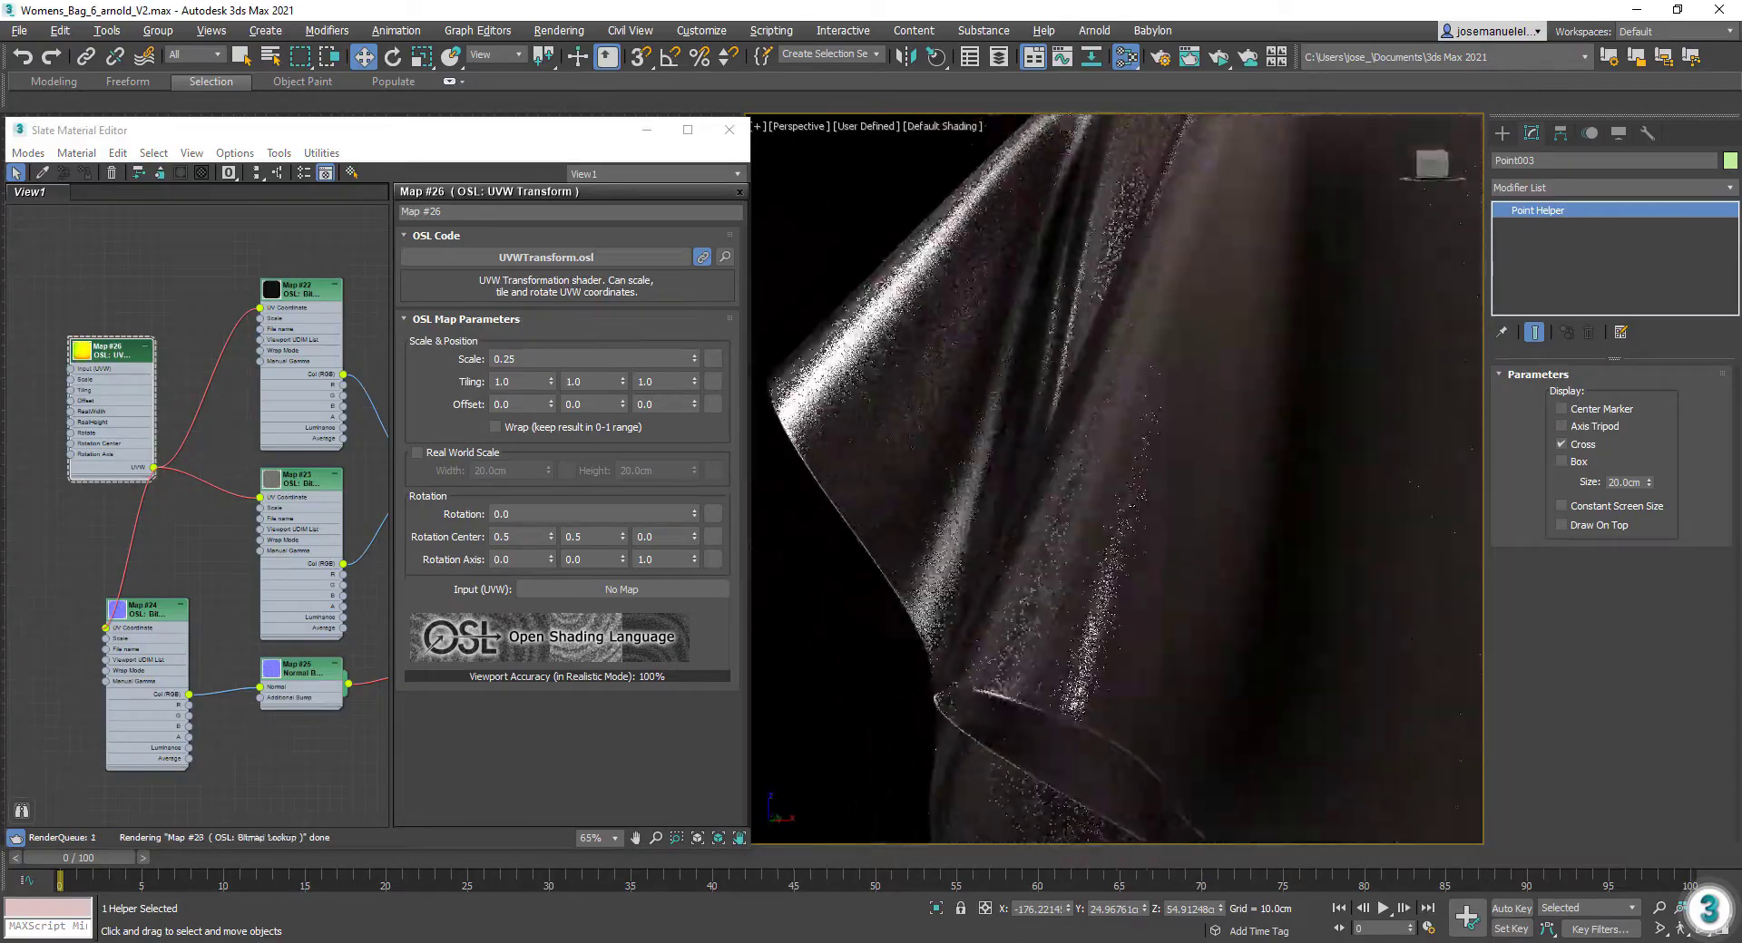
scroll(1072, 492, up, 5)
mouse_move(1071, 492)
alt+middle_down()
mouse_move(1013, 482)
mouse_move(1073, 482)
alt+middle_up()
scroll(1012, 482, down, 5)
scroll(1044, 486, down, 6)
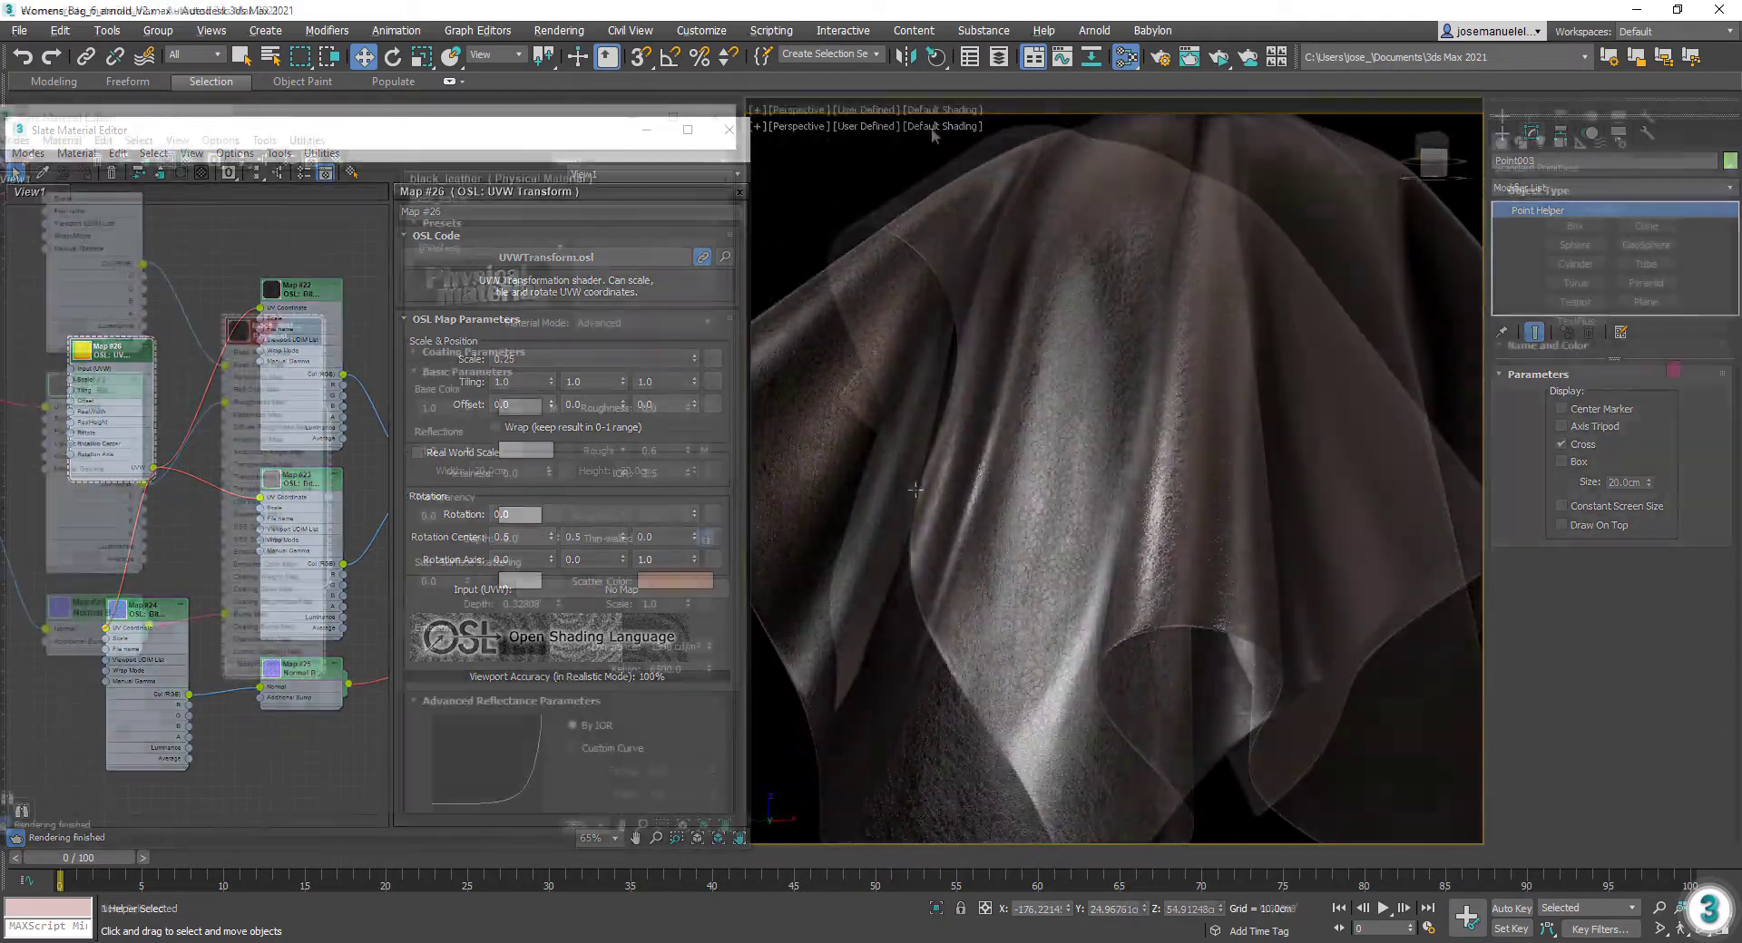
Step: Show the Material/Map Browser and create a new material library named my_materials
click(264, 140)
click(313, 161)
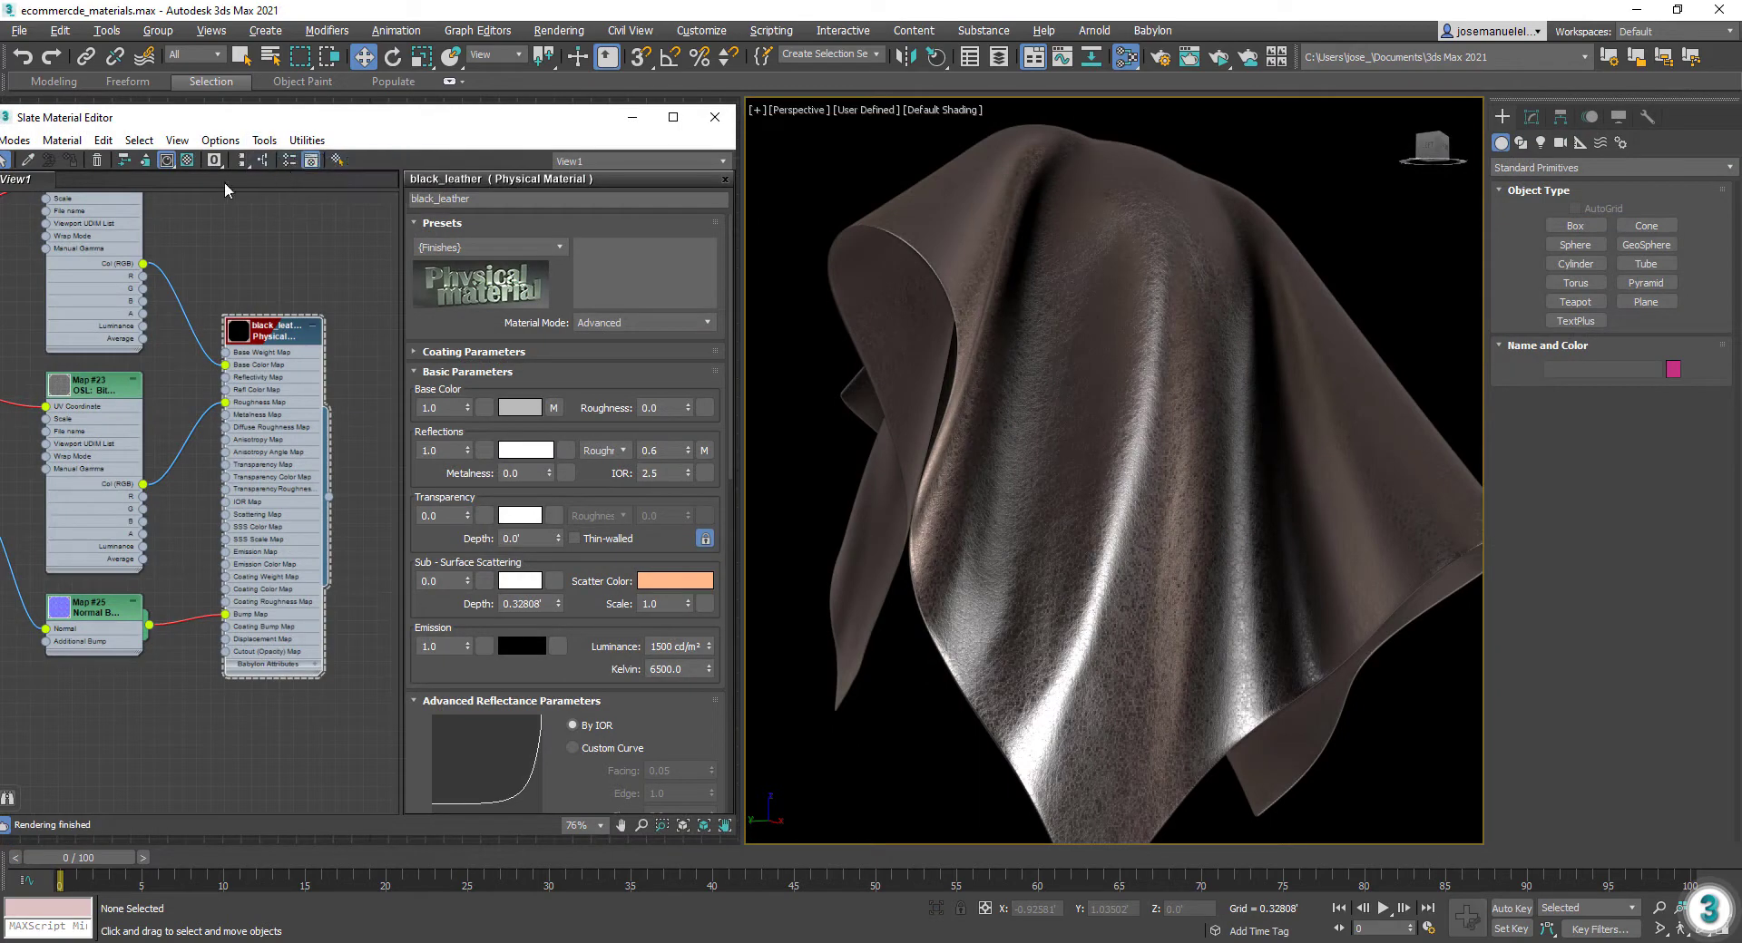
click(3, 200)
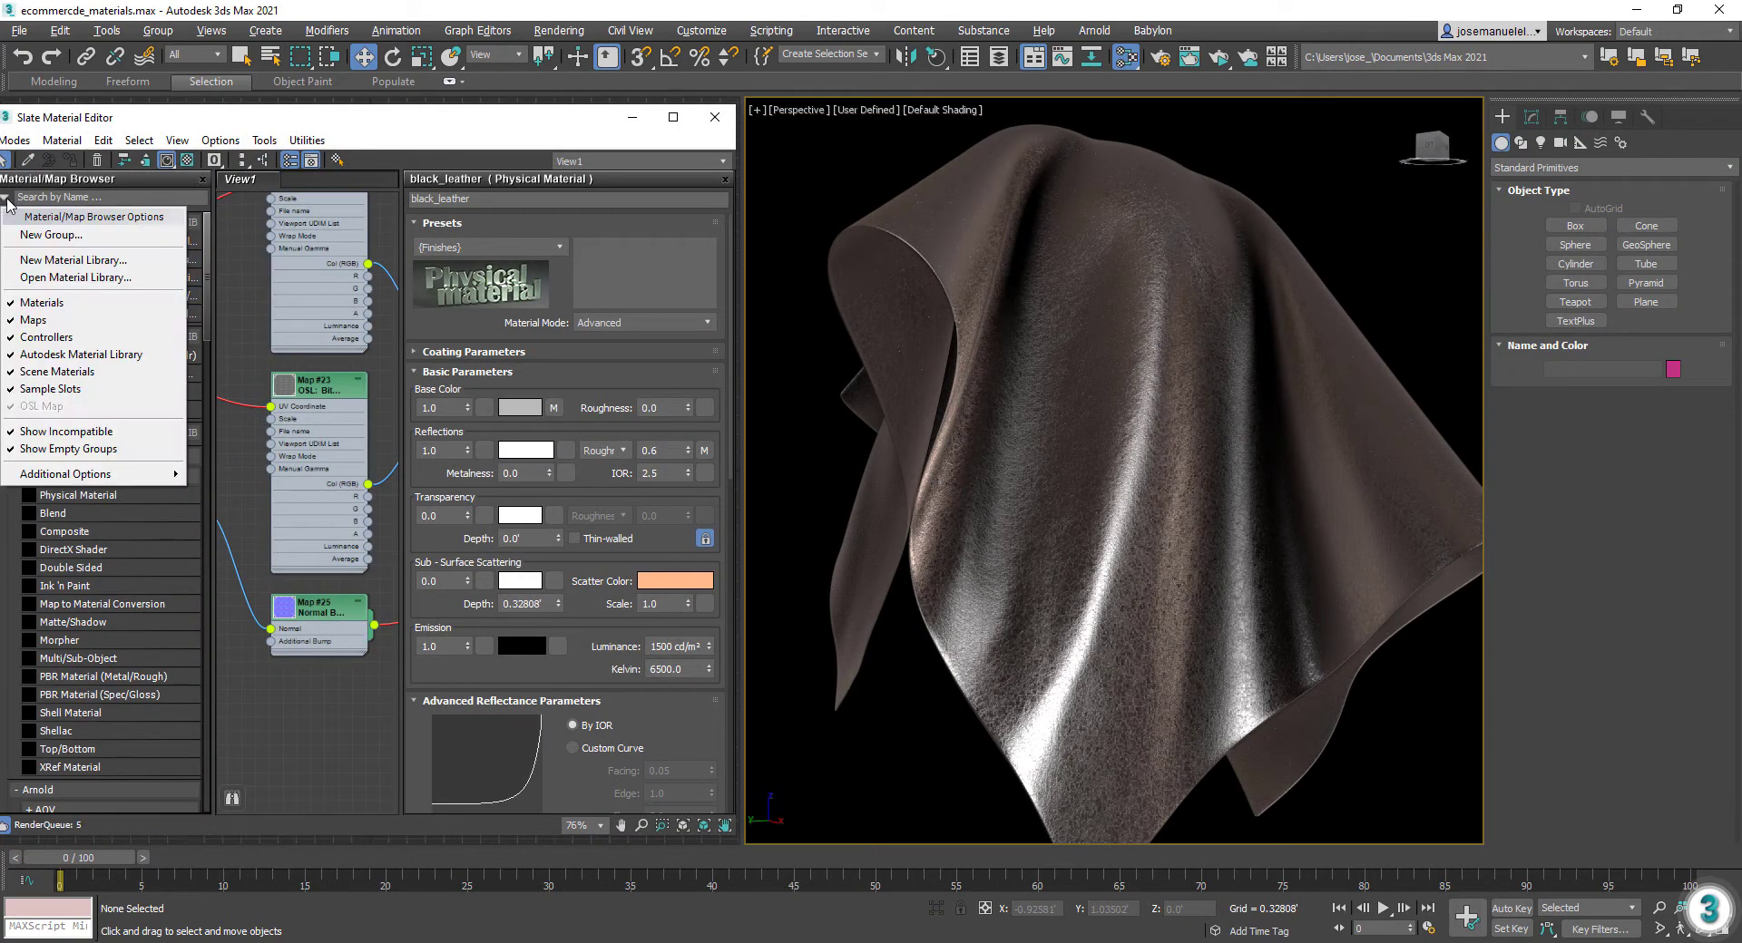
click(63, 261)
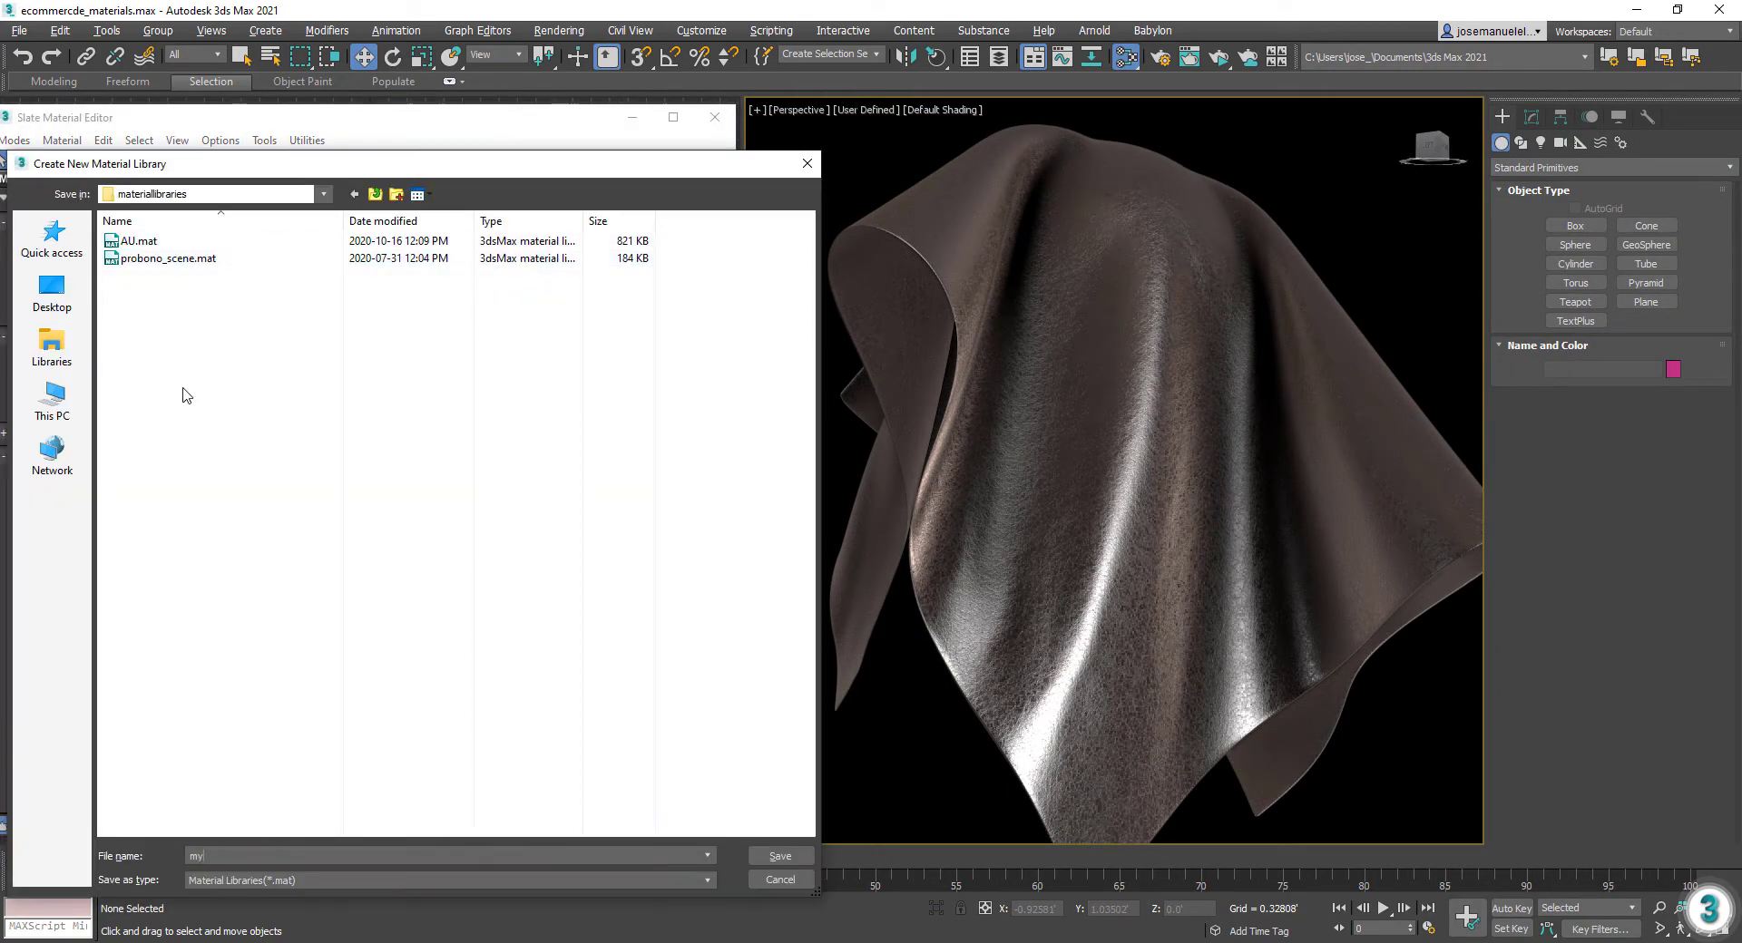
key(Return)
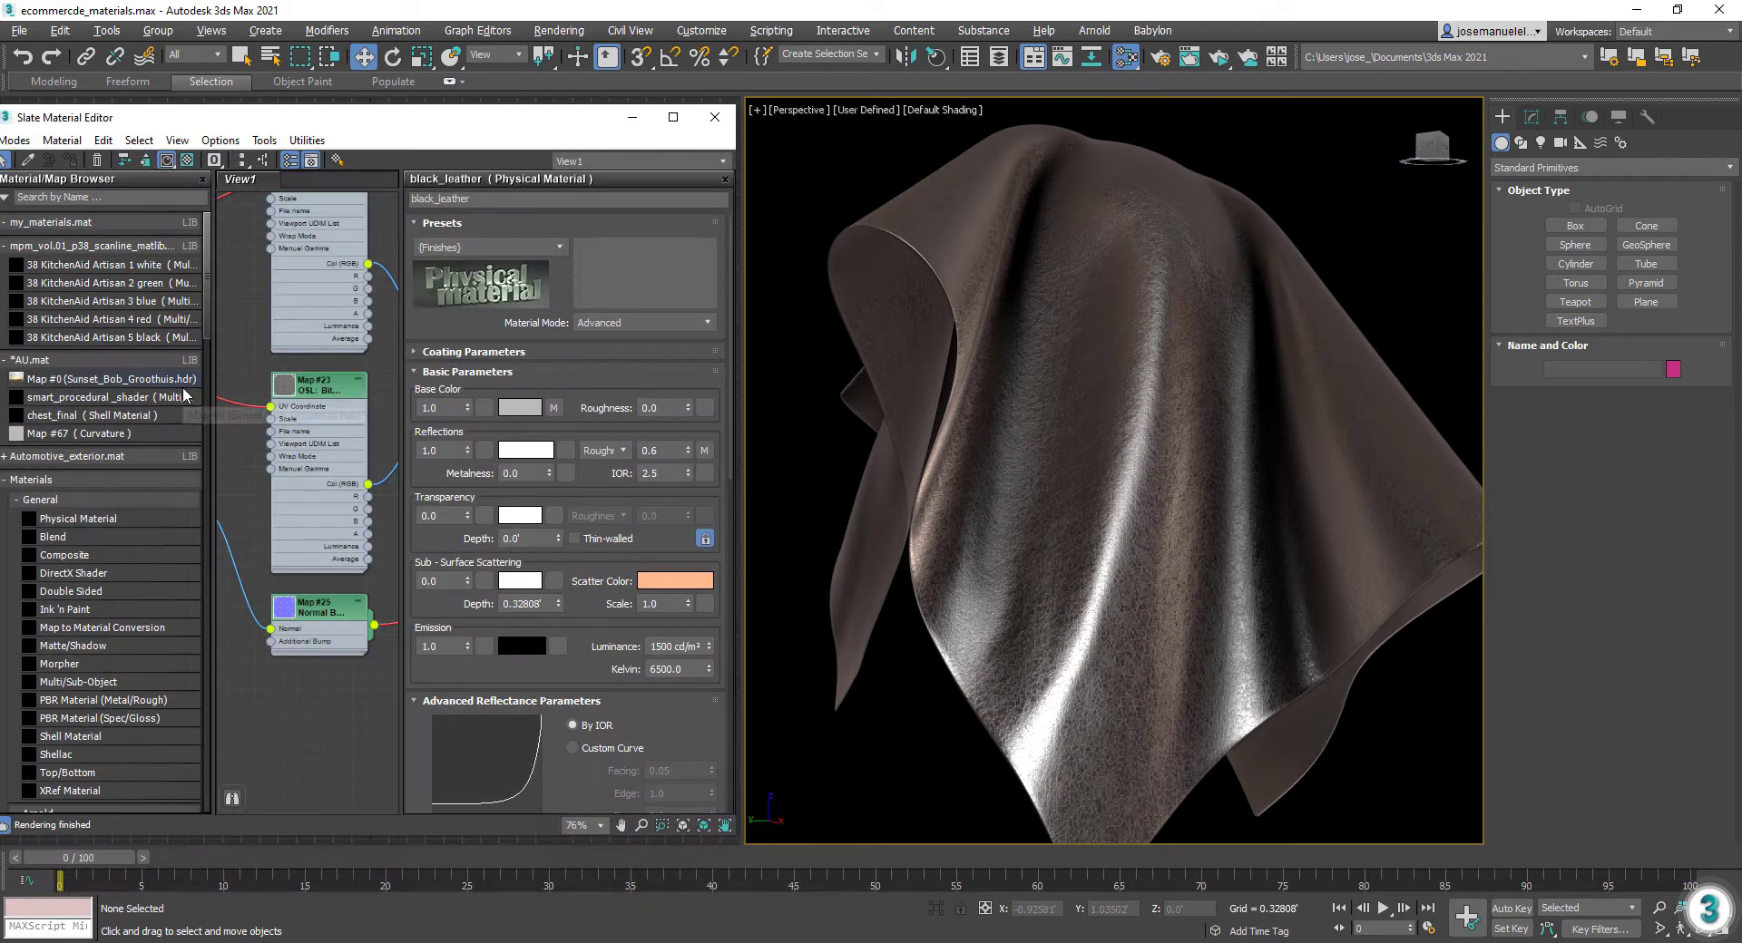
Step: Store the black_leather material in the my_materials.mat library and close the Material/Map Browser
middle_drag(354, 432, 173, 426)
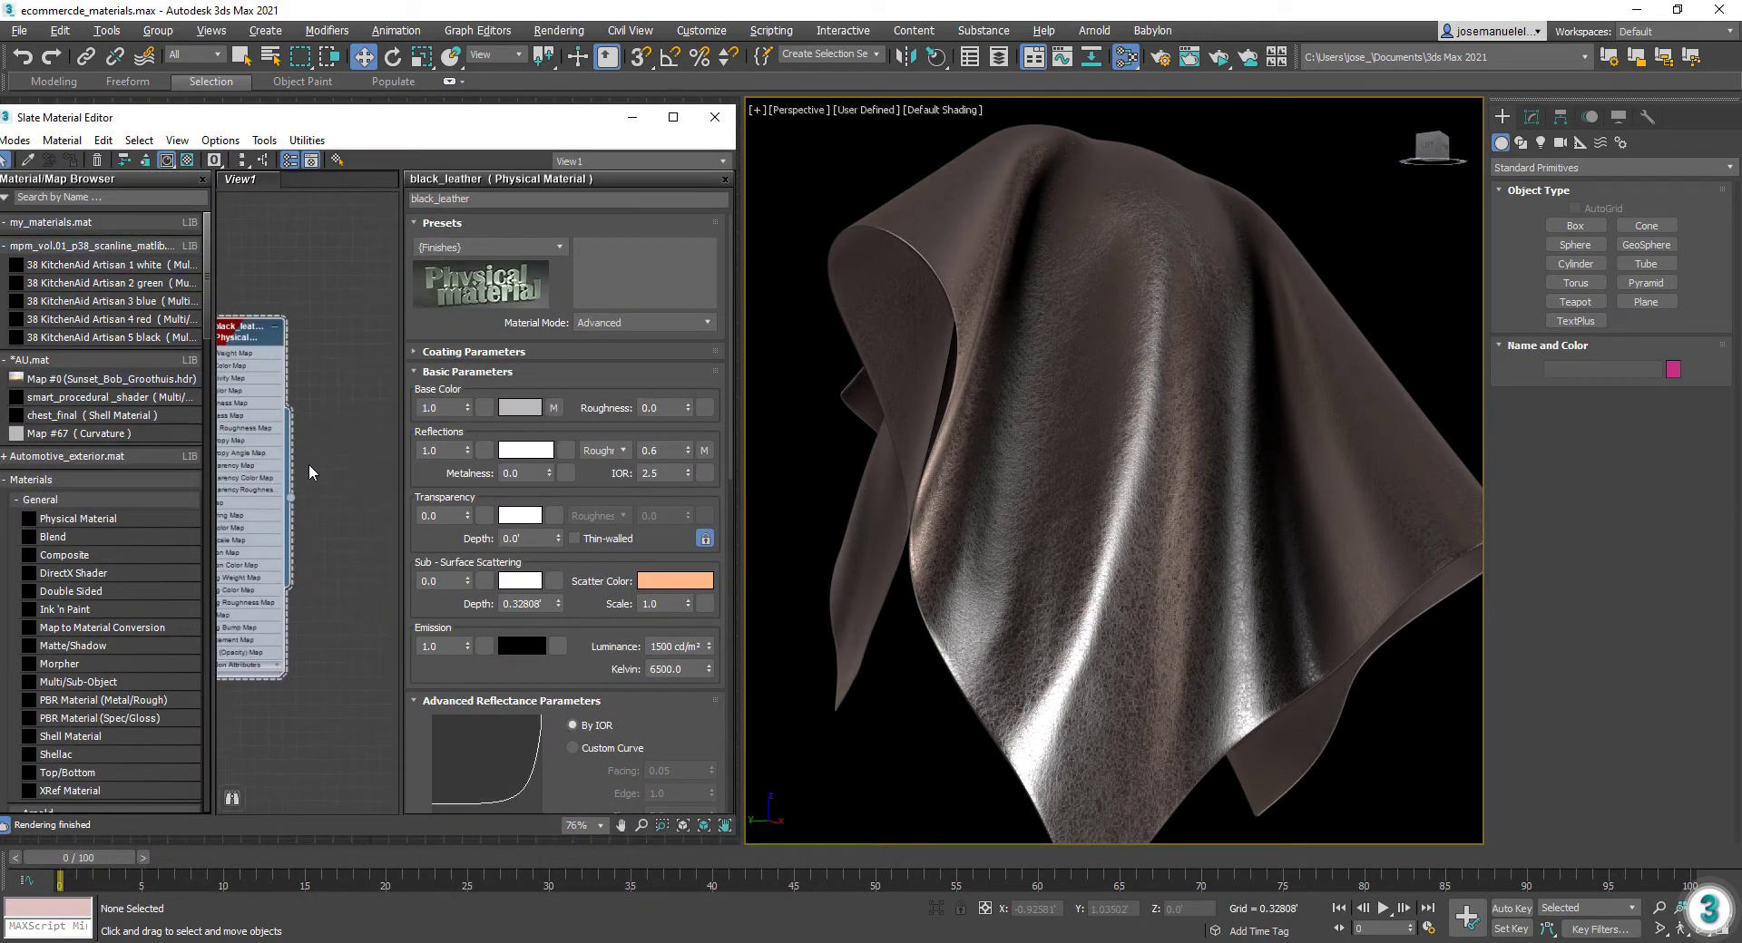
drag(226, 262, 90, 223)
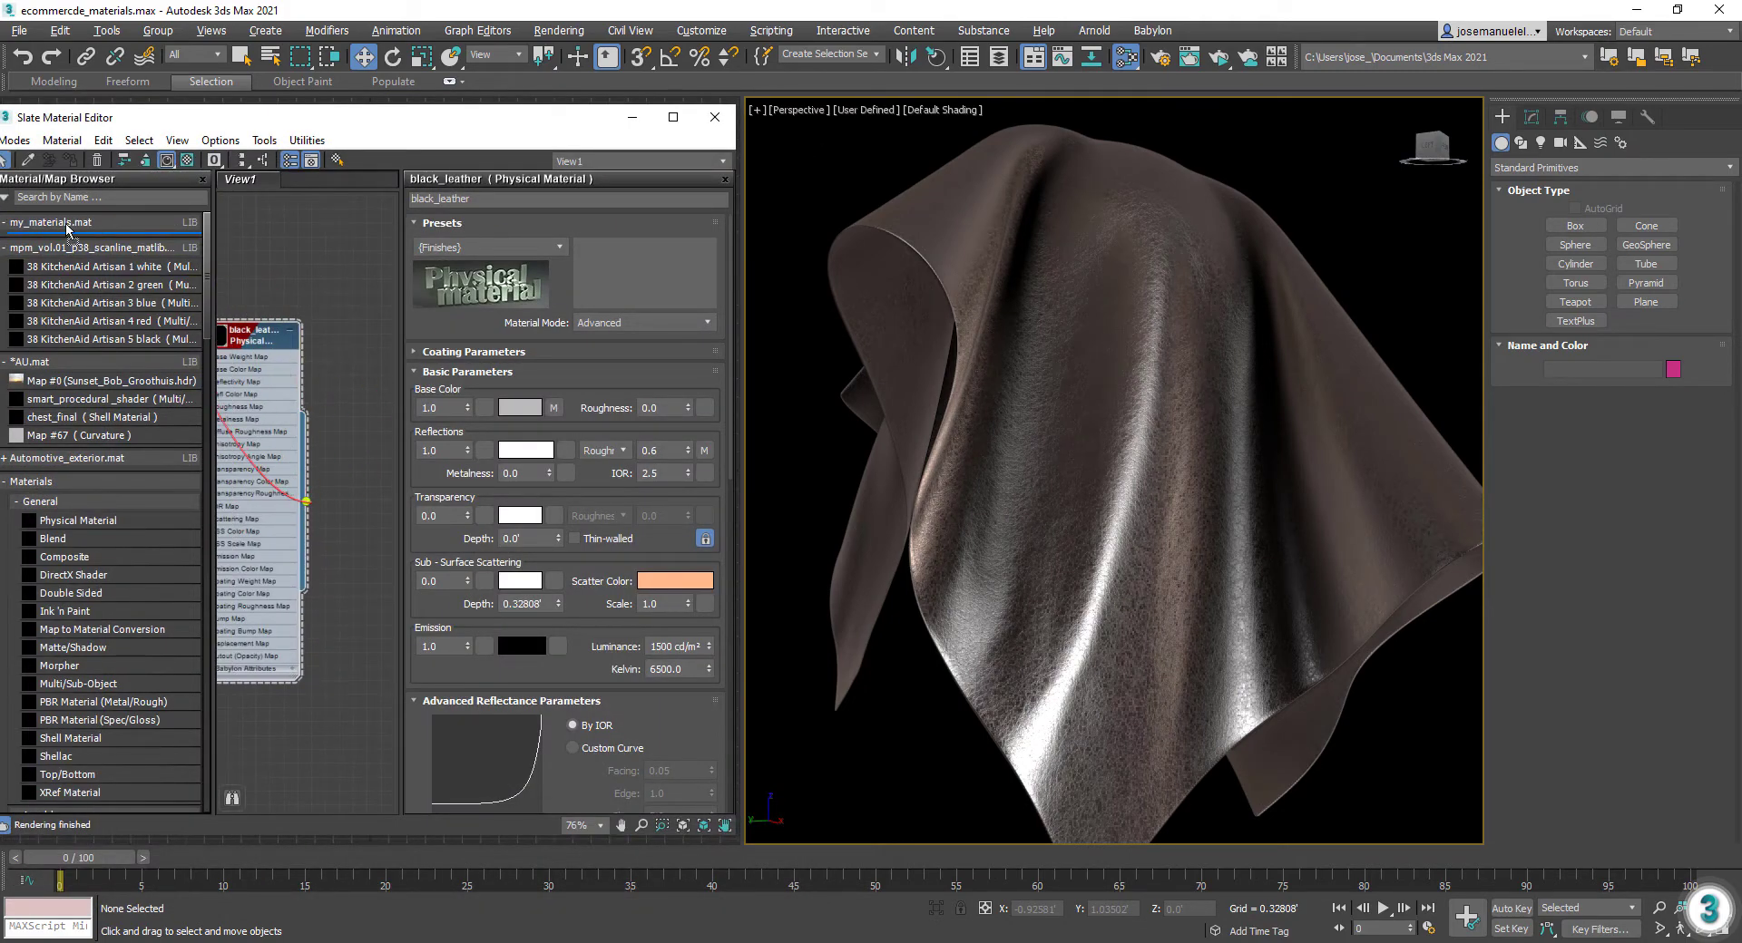
middle_drag(290, 268, 338, 275)
click(202, 179)
Step: Add an OSL Color Correction map and insert it between the leather color bitmap and the material's Base Color Map
scroll(323, 258, down, 4)
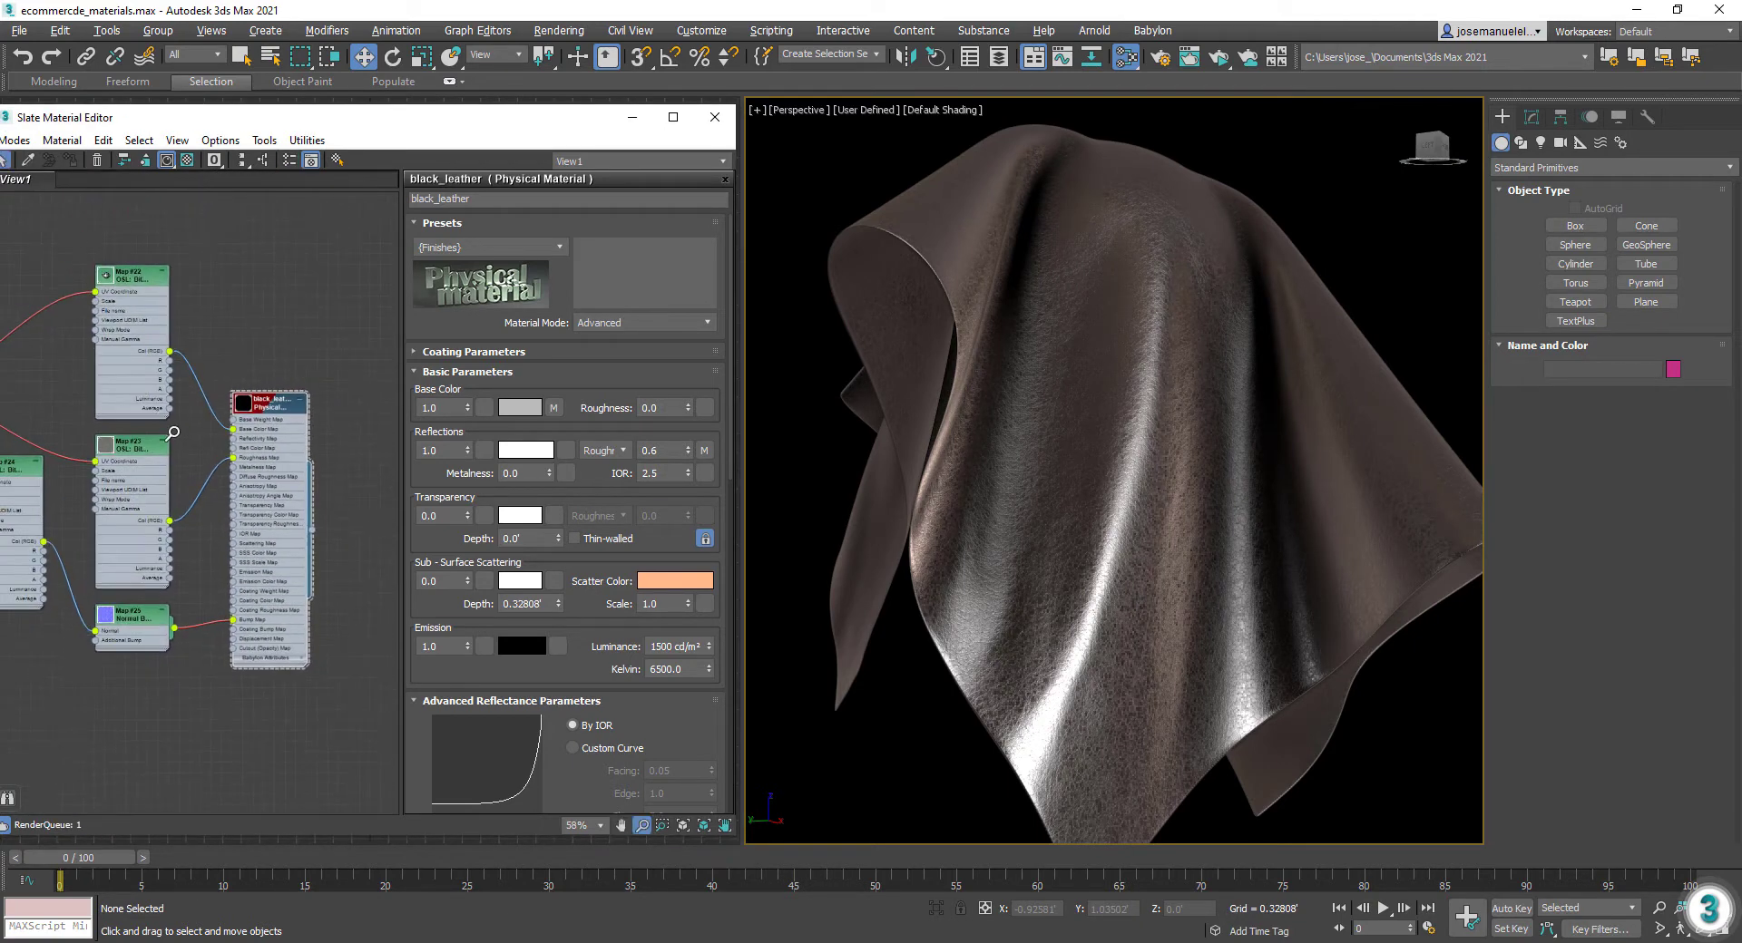
right_click(323, 257)
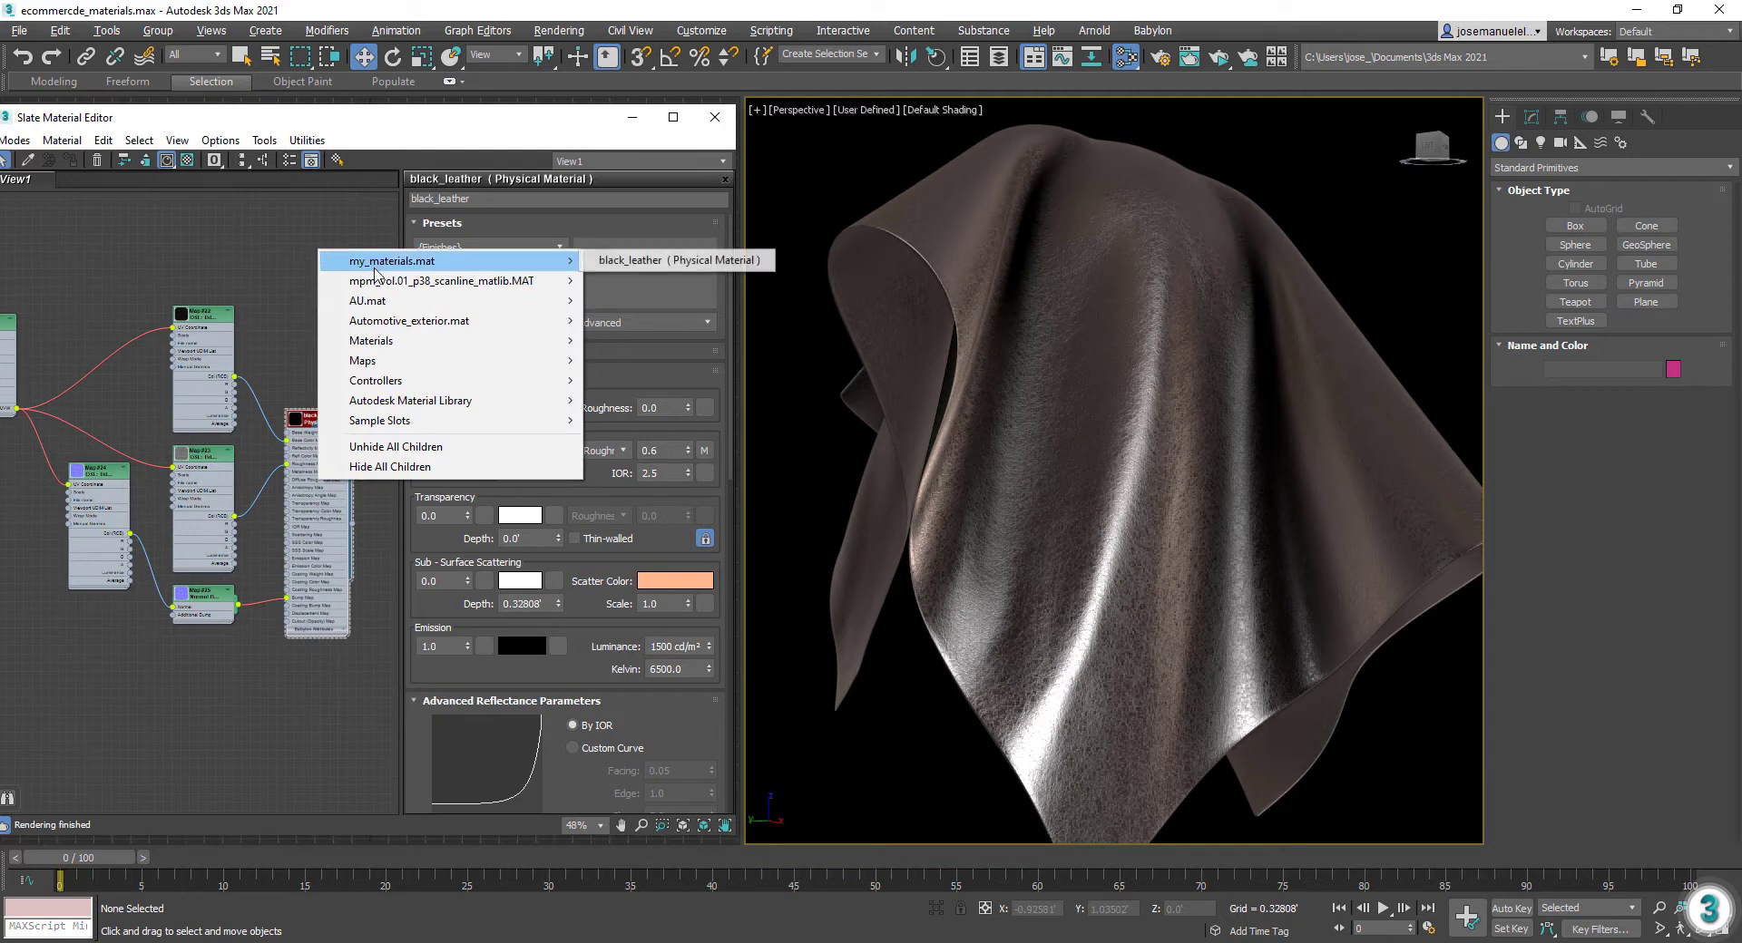
mouse_move(387, 361)
mouse_move(640, 361)
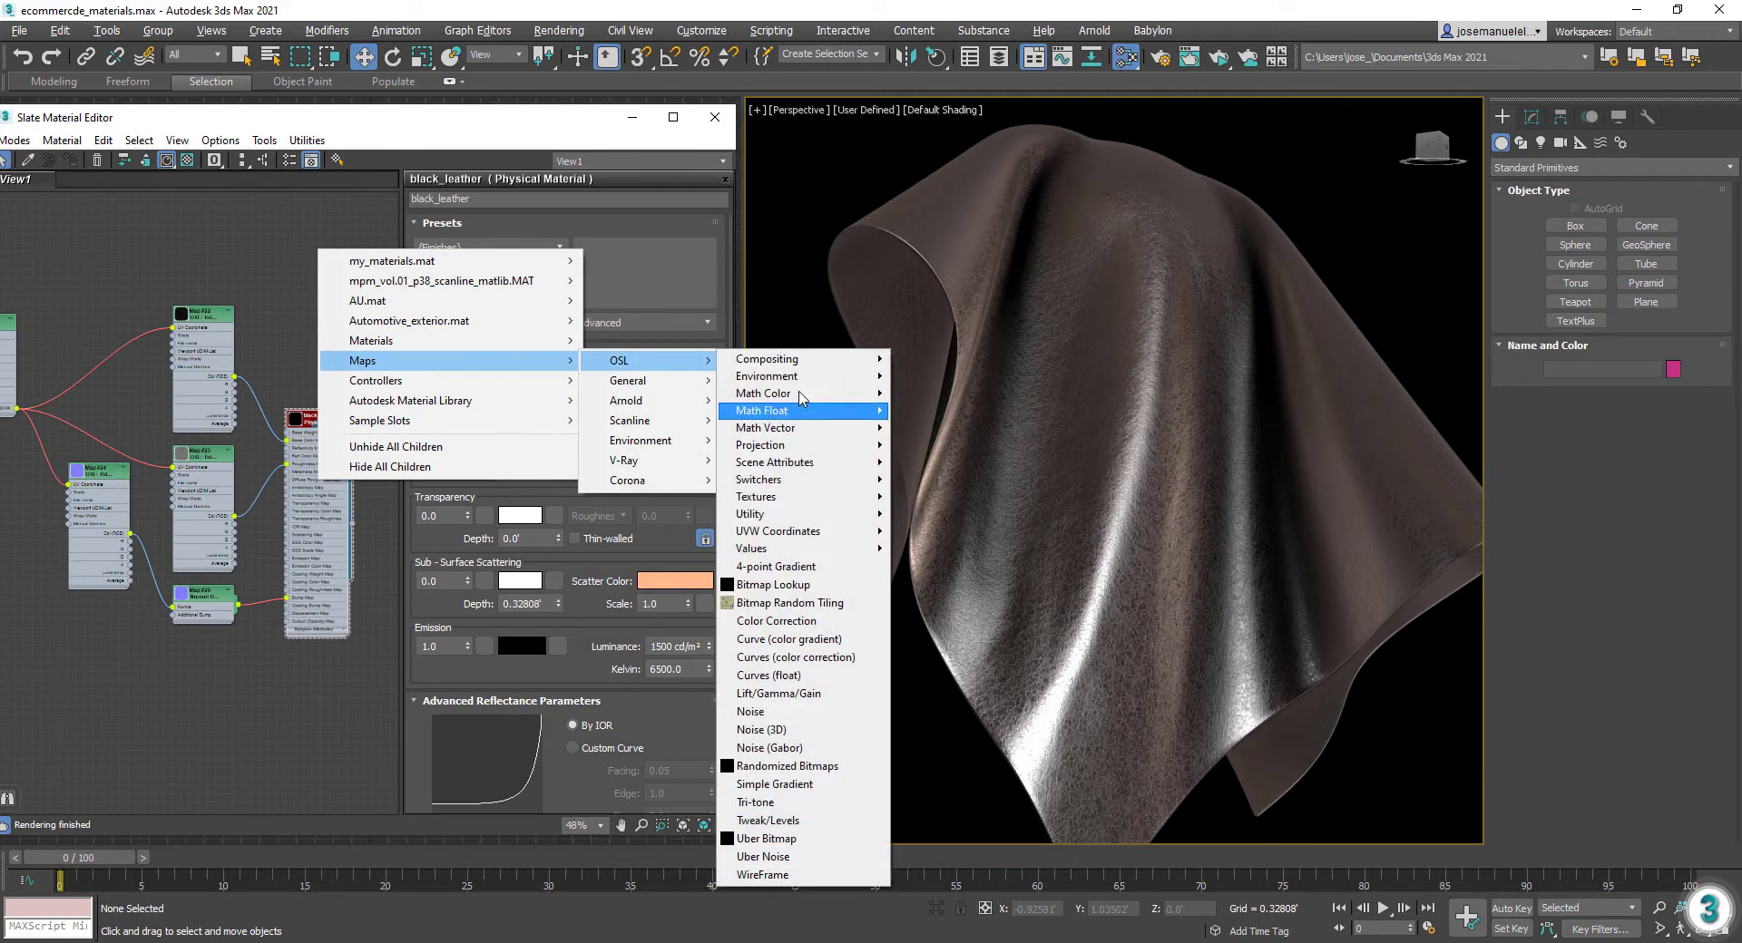
click(786, 621)
middle_drag(352, 498, 281, 469)
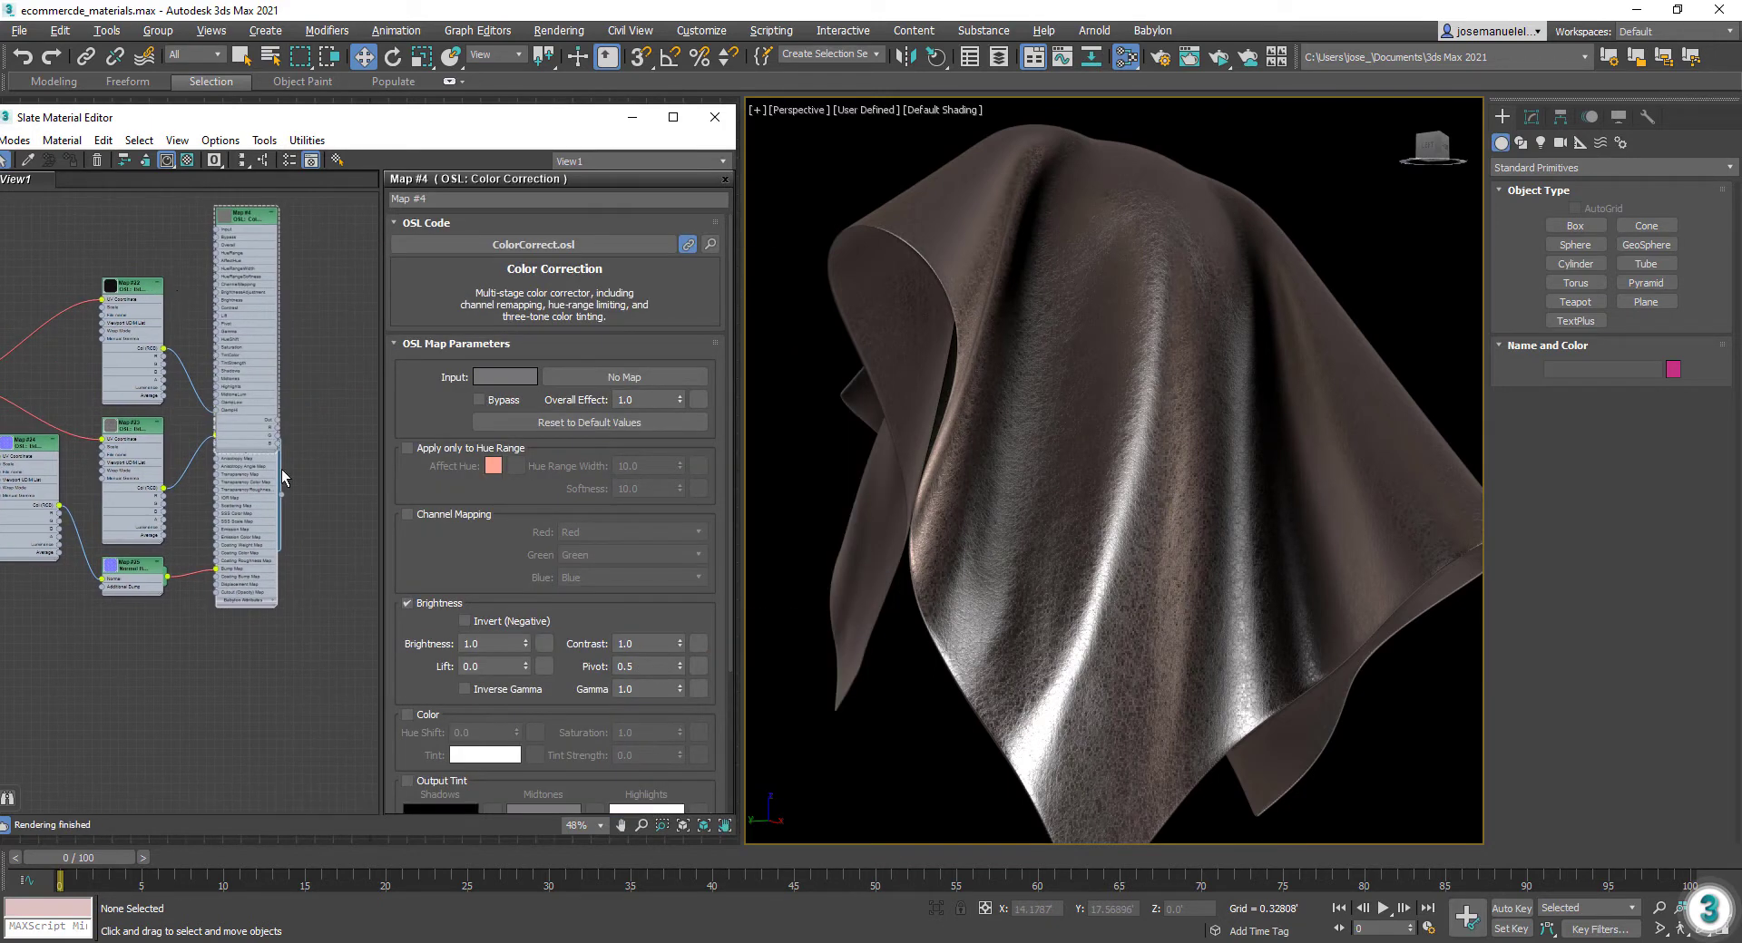
drag(261, 222, 280, 319)
middle_drag(158, 357, 54, 333)
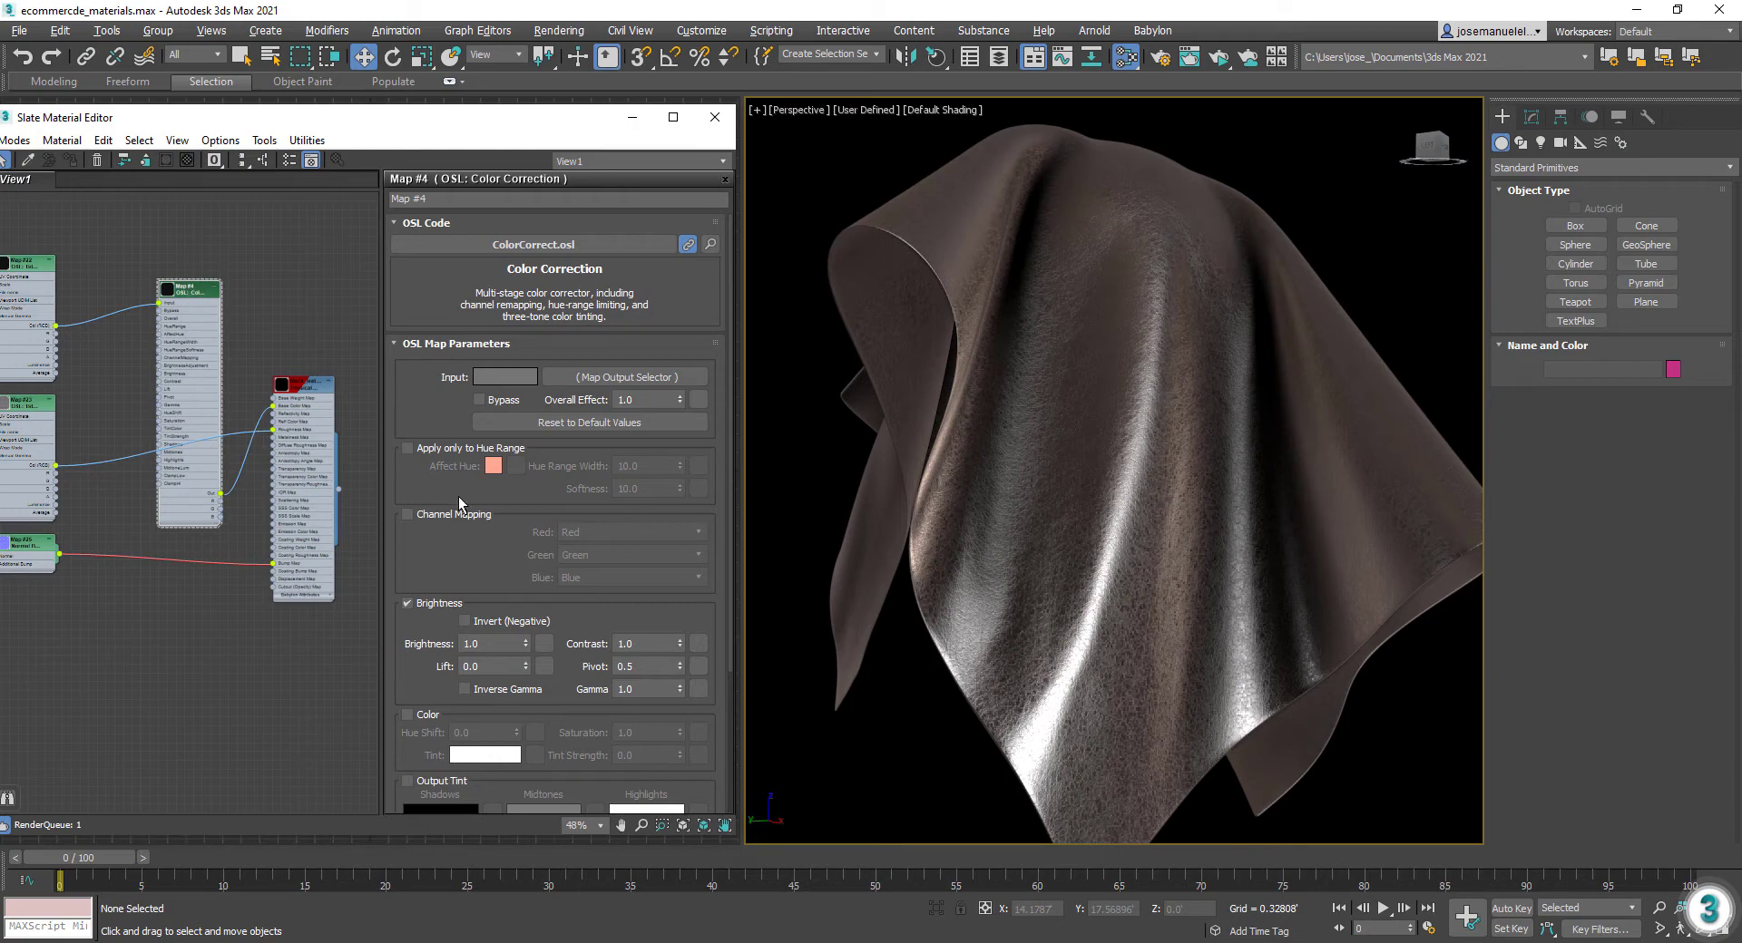
Step: Enable the Color Correction's Output Tint and try yellow, green and purple shadow colors on the leather
scroll(459, 497, down, 5)
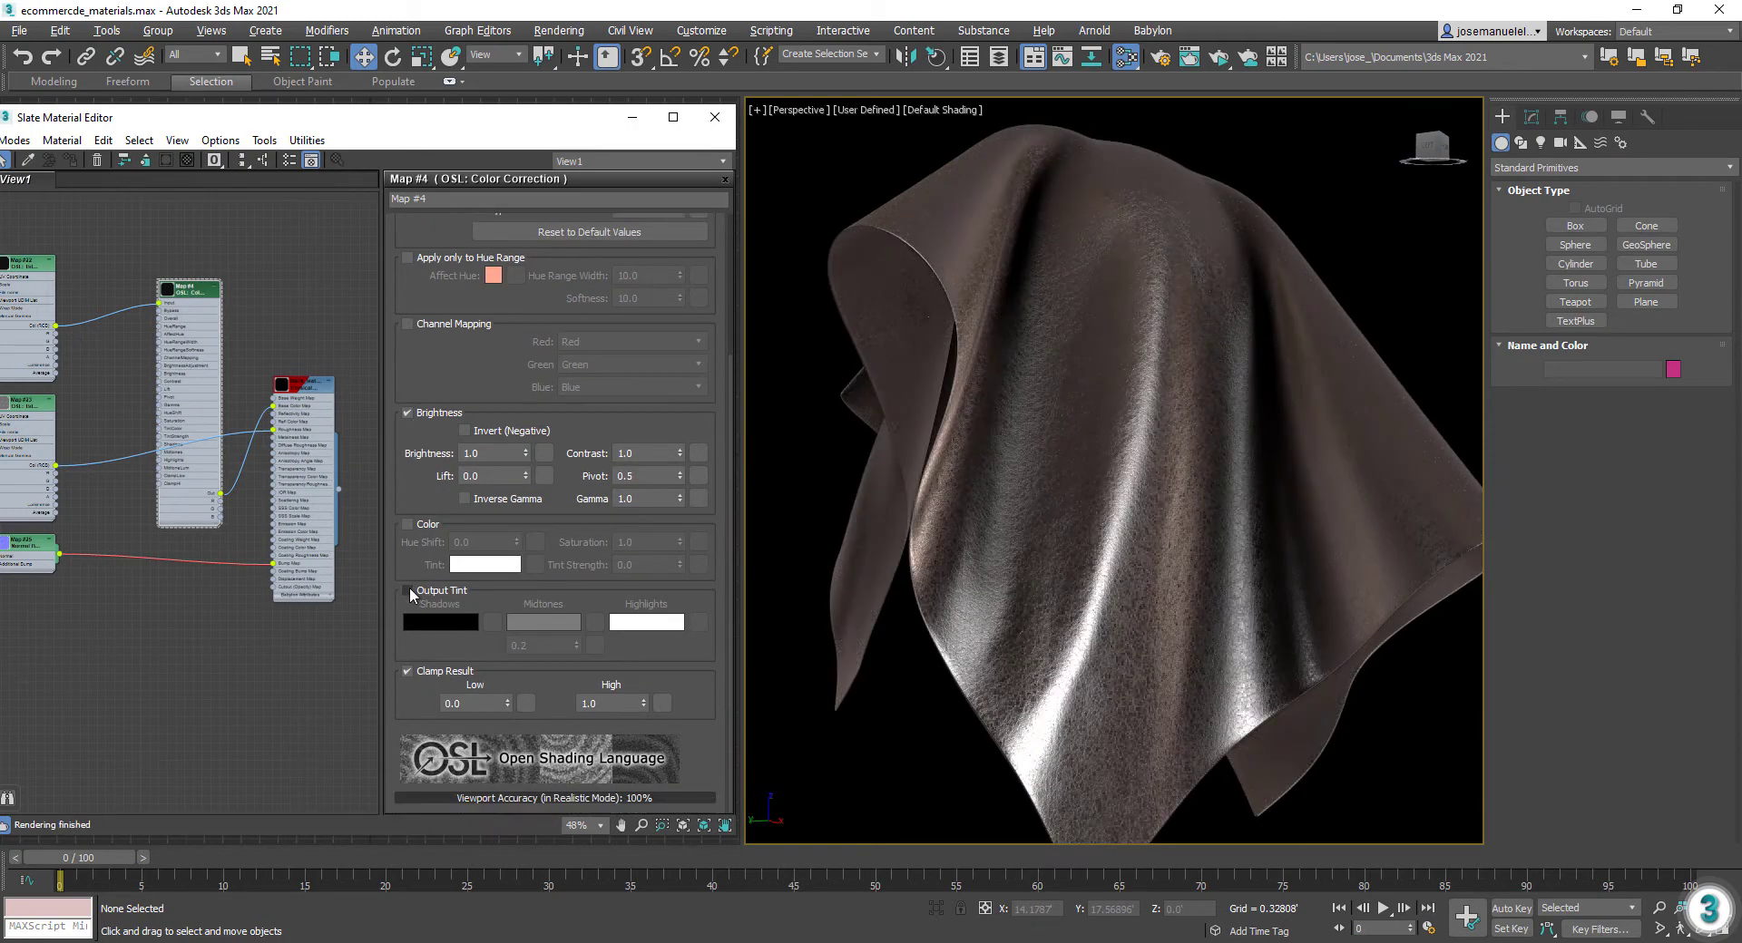
click(407, 590)
click(440, 622)
click(359, 279)
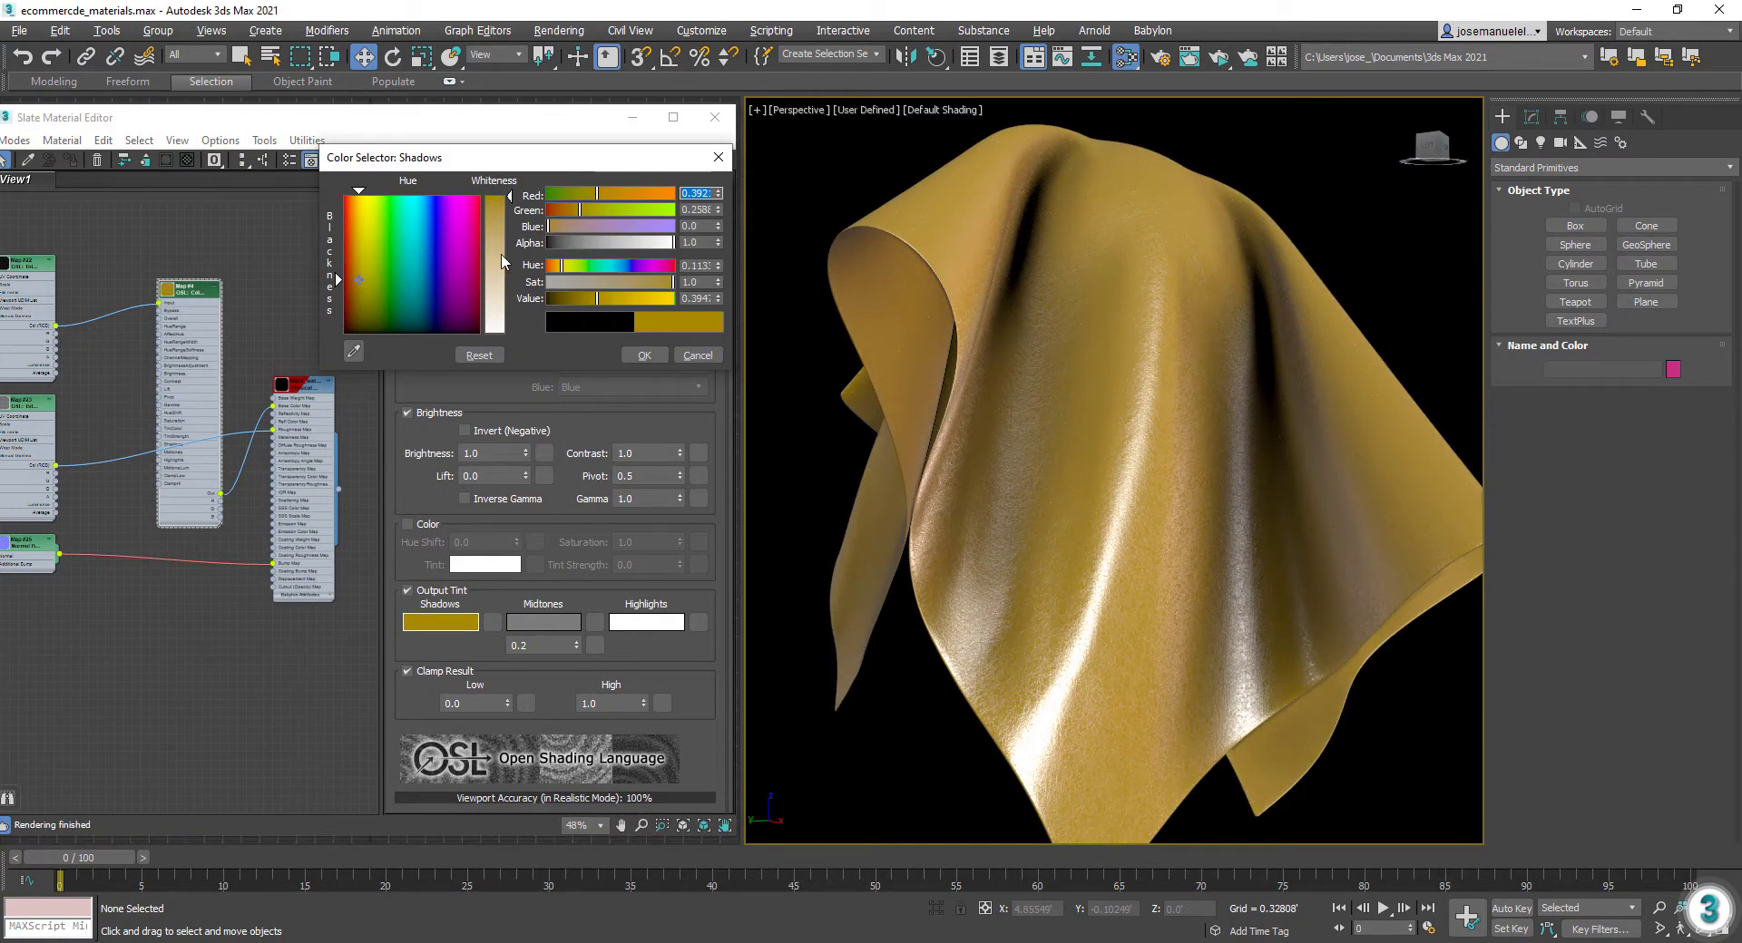
click(400, 287)
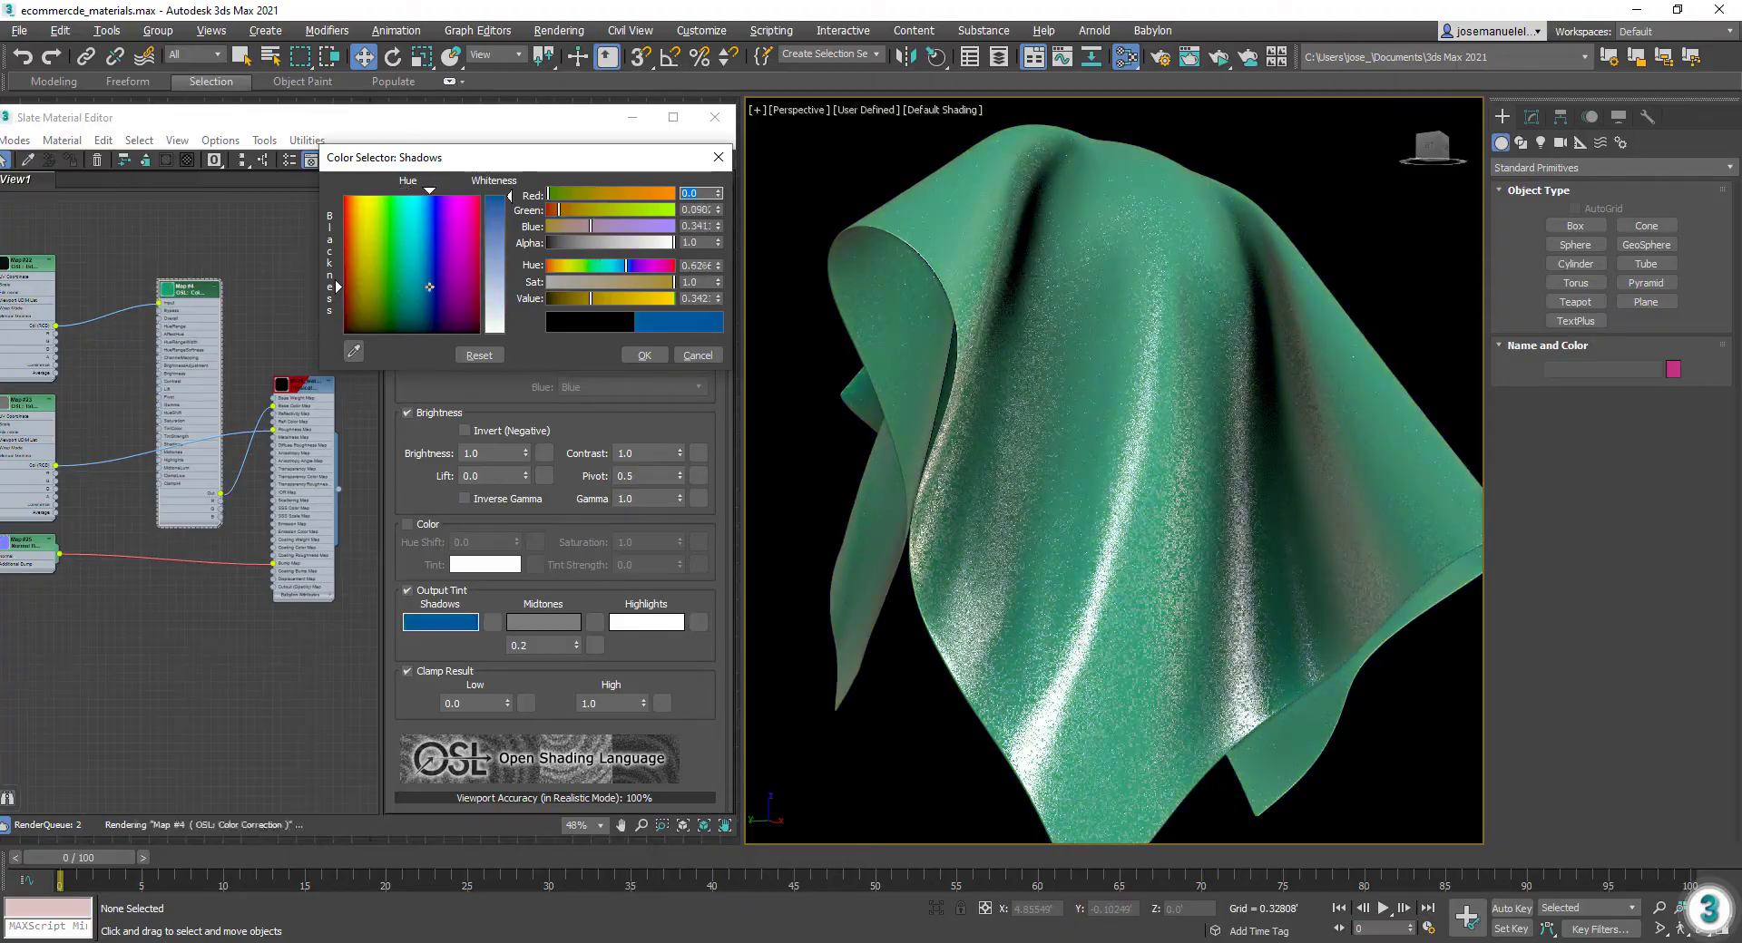
click(437, 290)
click(1148, 561)
scroll(1157, 517, up, 10)
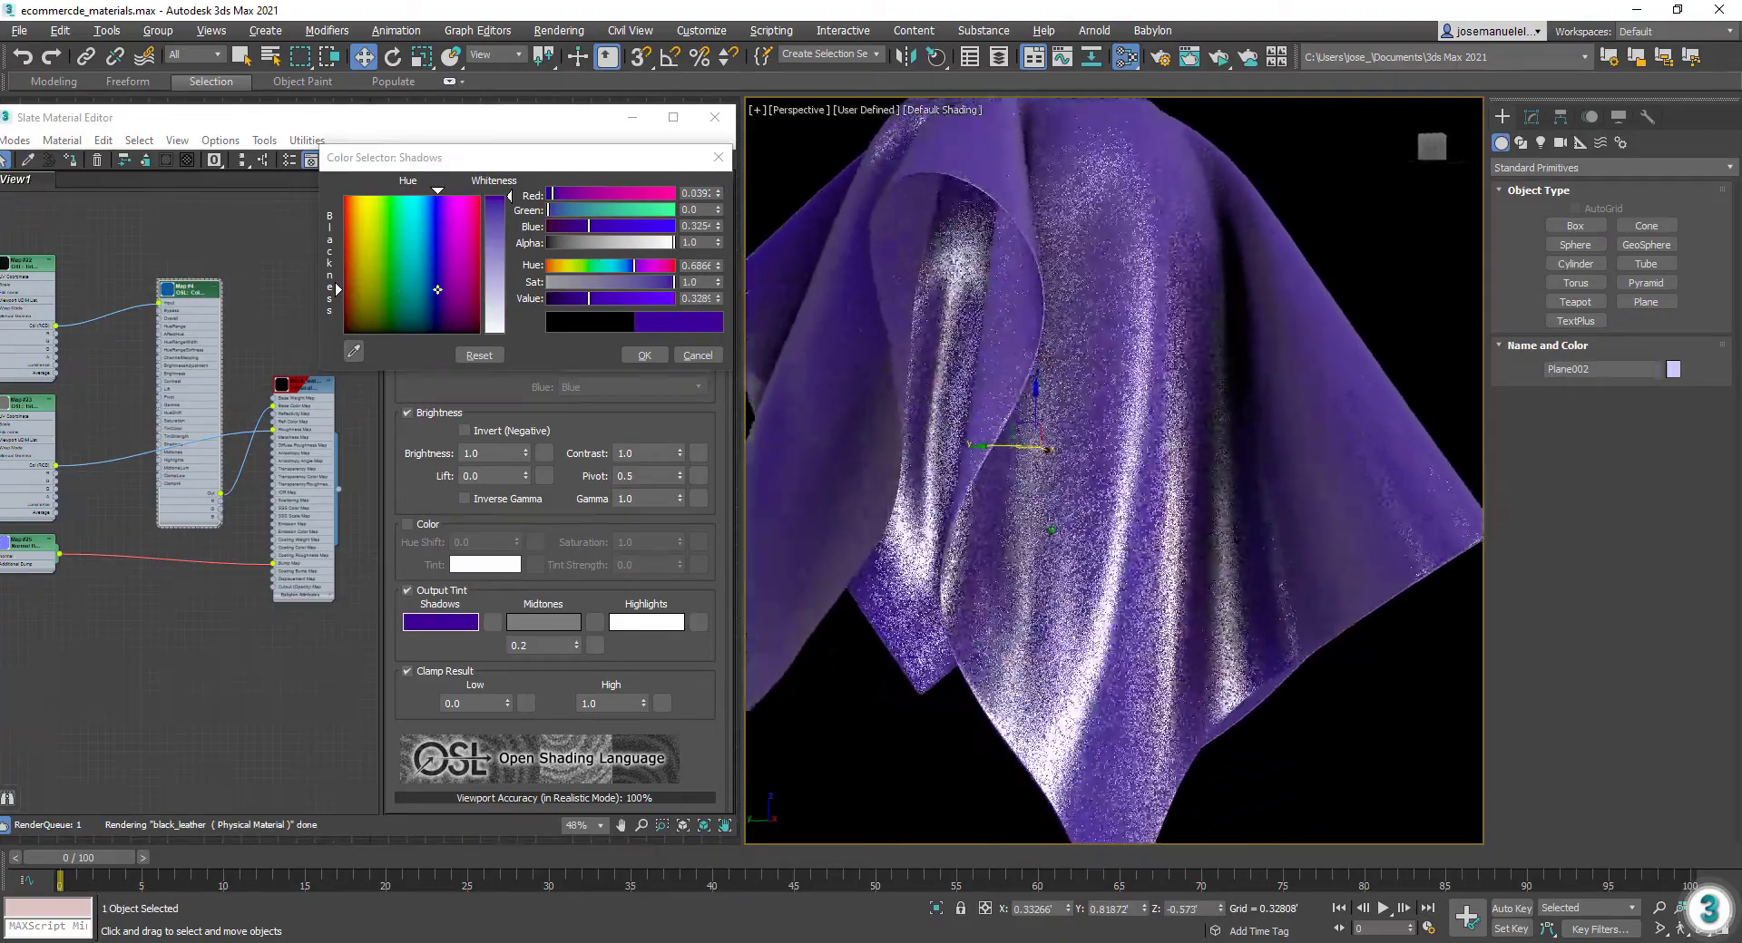
alt+middle_drag(1162, 488, 1167, 479)
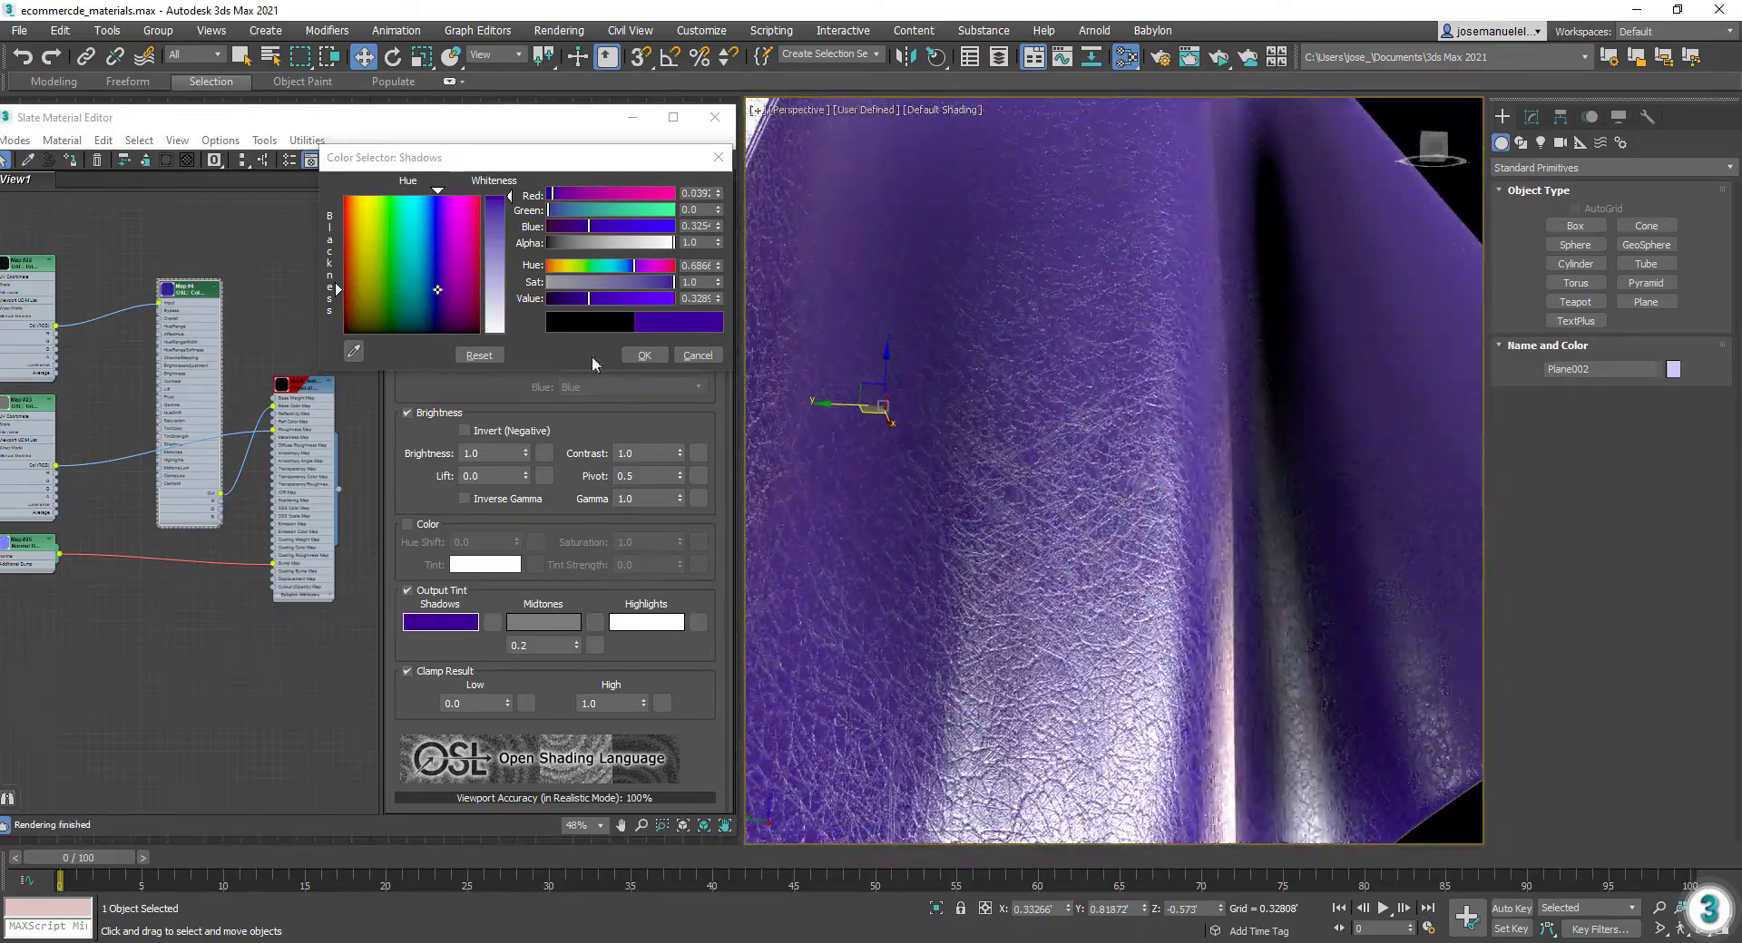
Step: Set the Output Tint's shadow color to a golden tan and accept it
drag(400, 287, 345, 282)
click(616, 282)
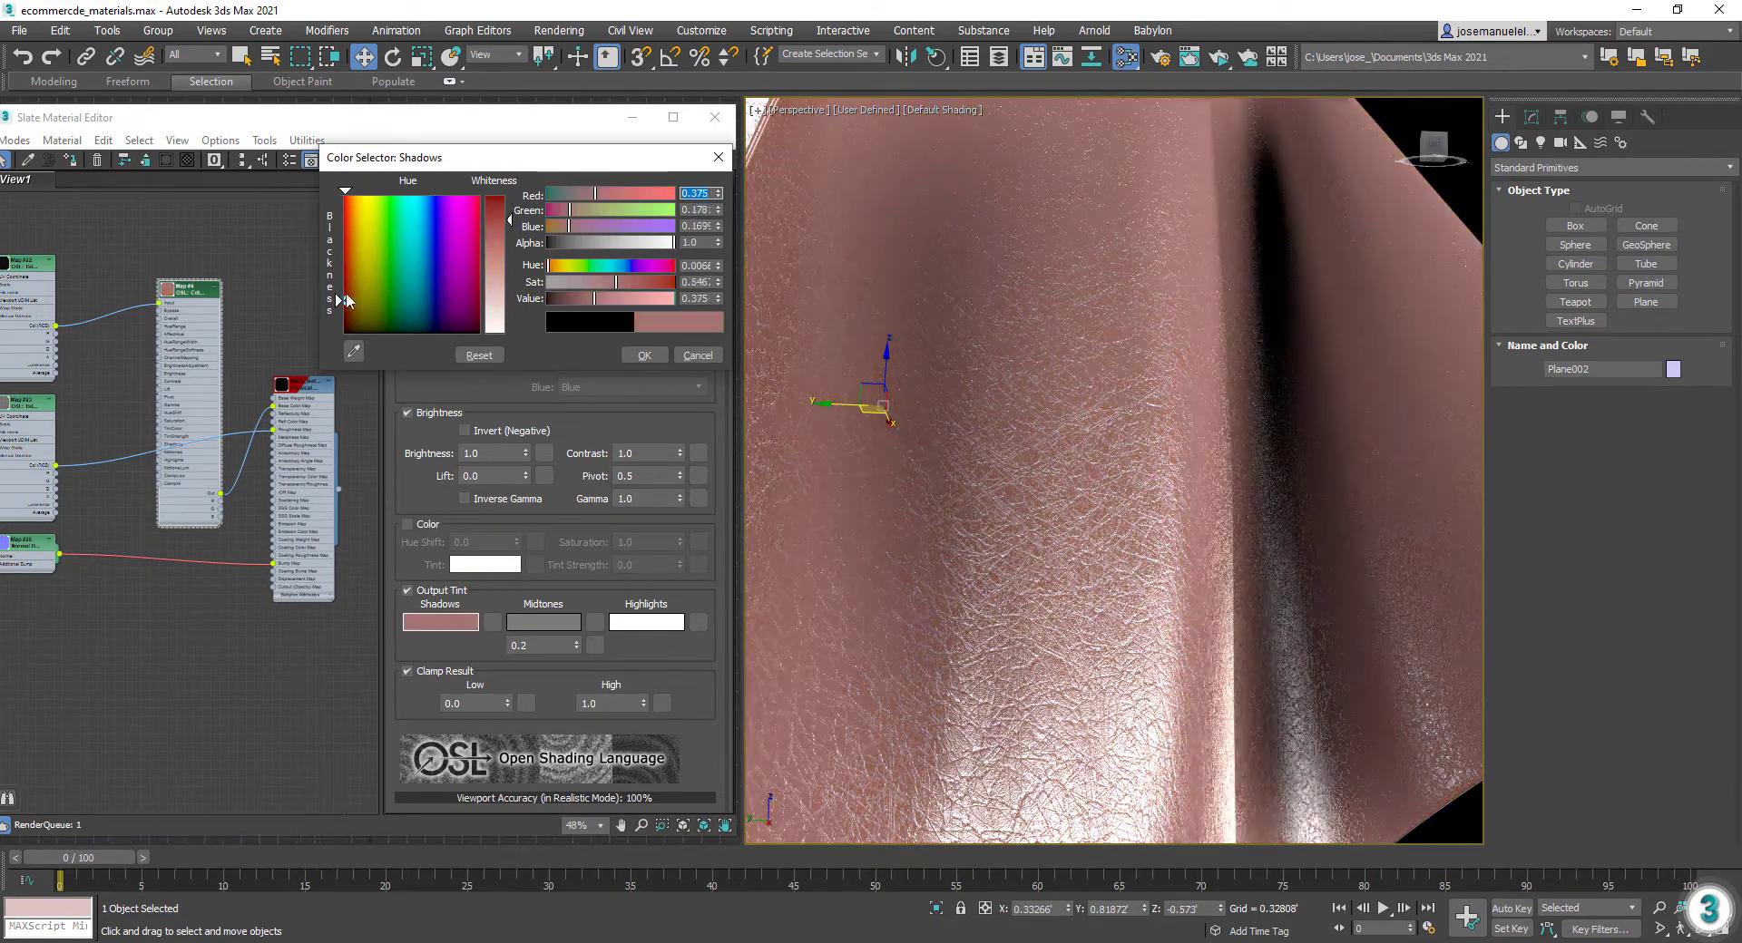
click(357, 294)
drag(510, 221, 510, 203)
mouse_move(588, 299)
mouse_down()
mouse_move(555, 299)
mouse_move(610, 308)
mouse_move(581, 302)
mouse_up()
click(644, 355)
Step: Set the black_leather material's reflection IOR to 1.5 and check the cloth's shine
double_click(305, 388)
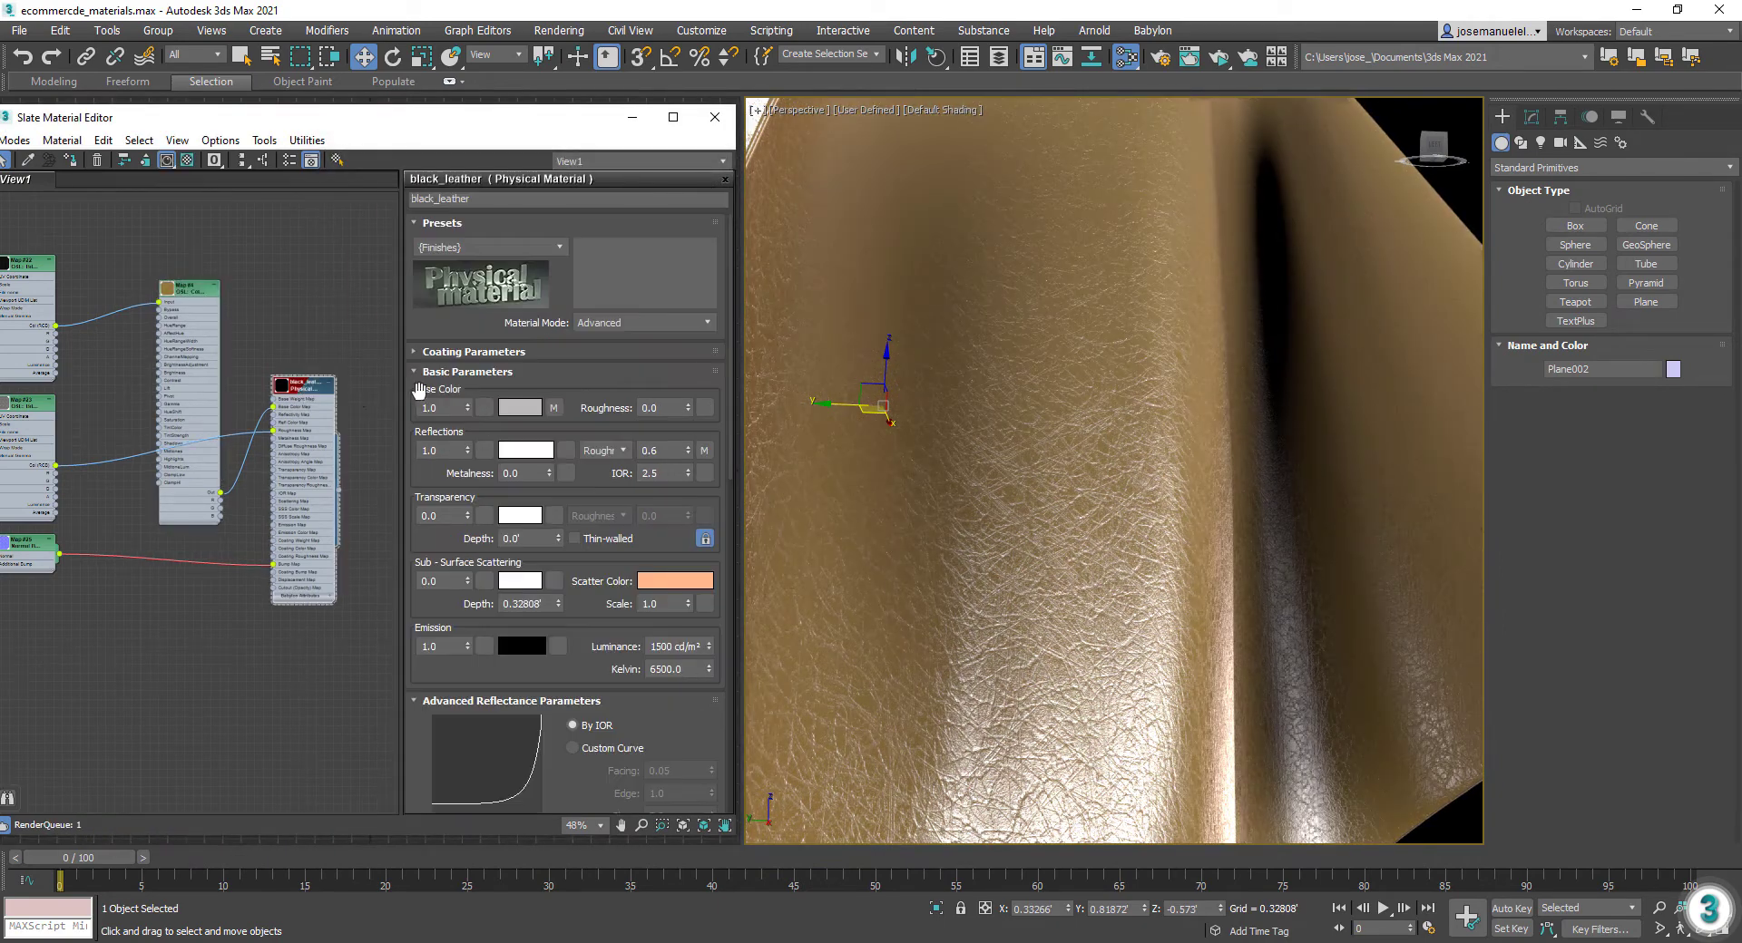
text(1.5)
key(Return)
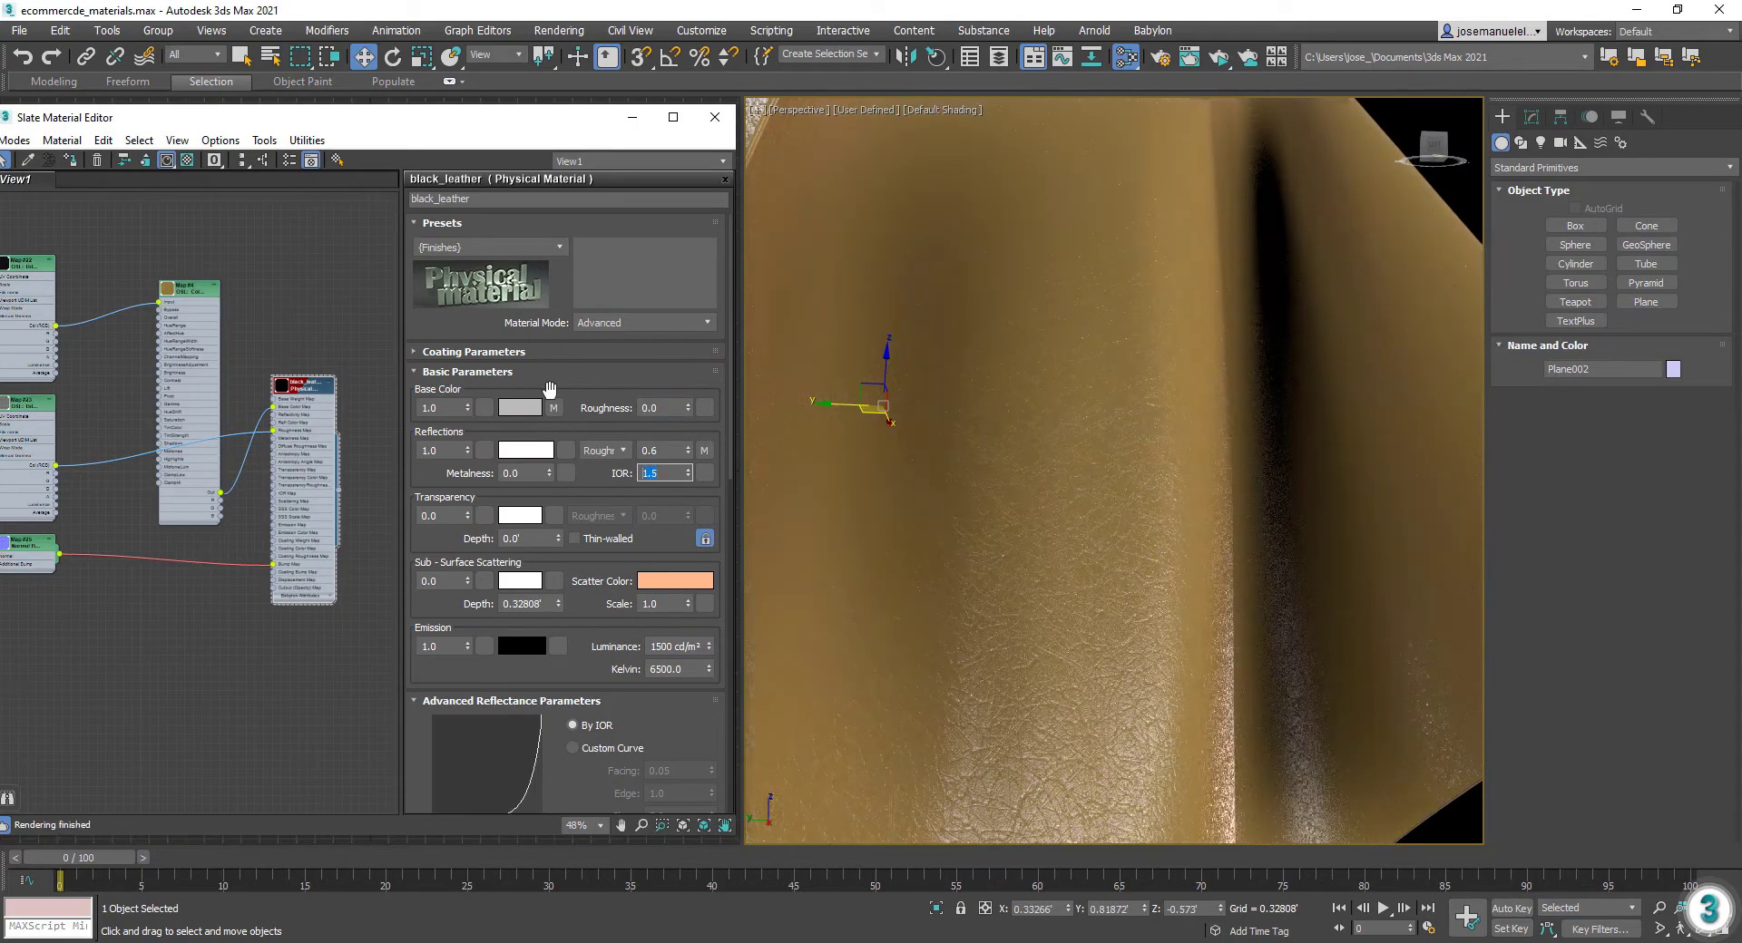
alt+middle_drag(1085, 404, 1100, 362)
scroll(907, 415, down, 5)
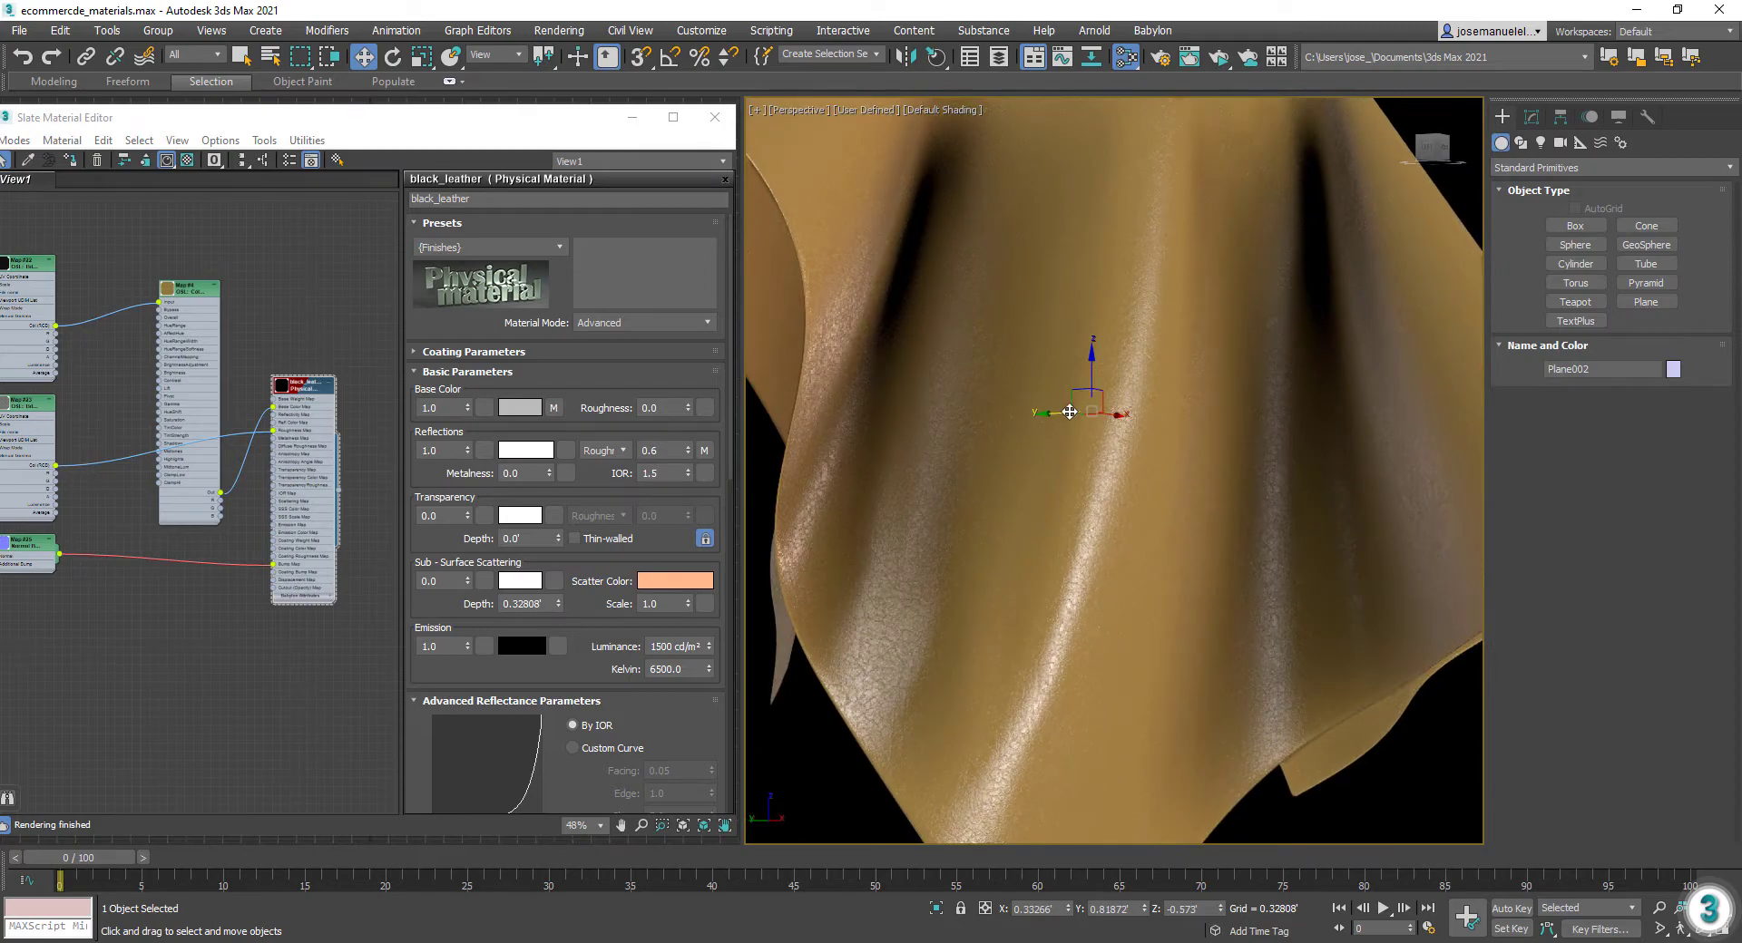
scroll(1002, 508, down, 4)
scroll(801, 502, up, 3)
alt+middle_drag(1007, 522, 1025, 473)
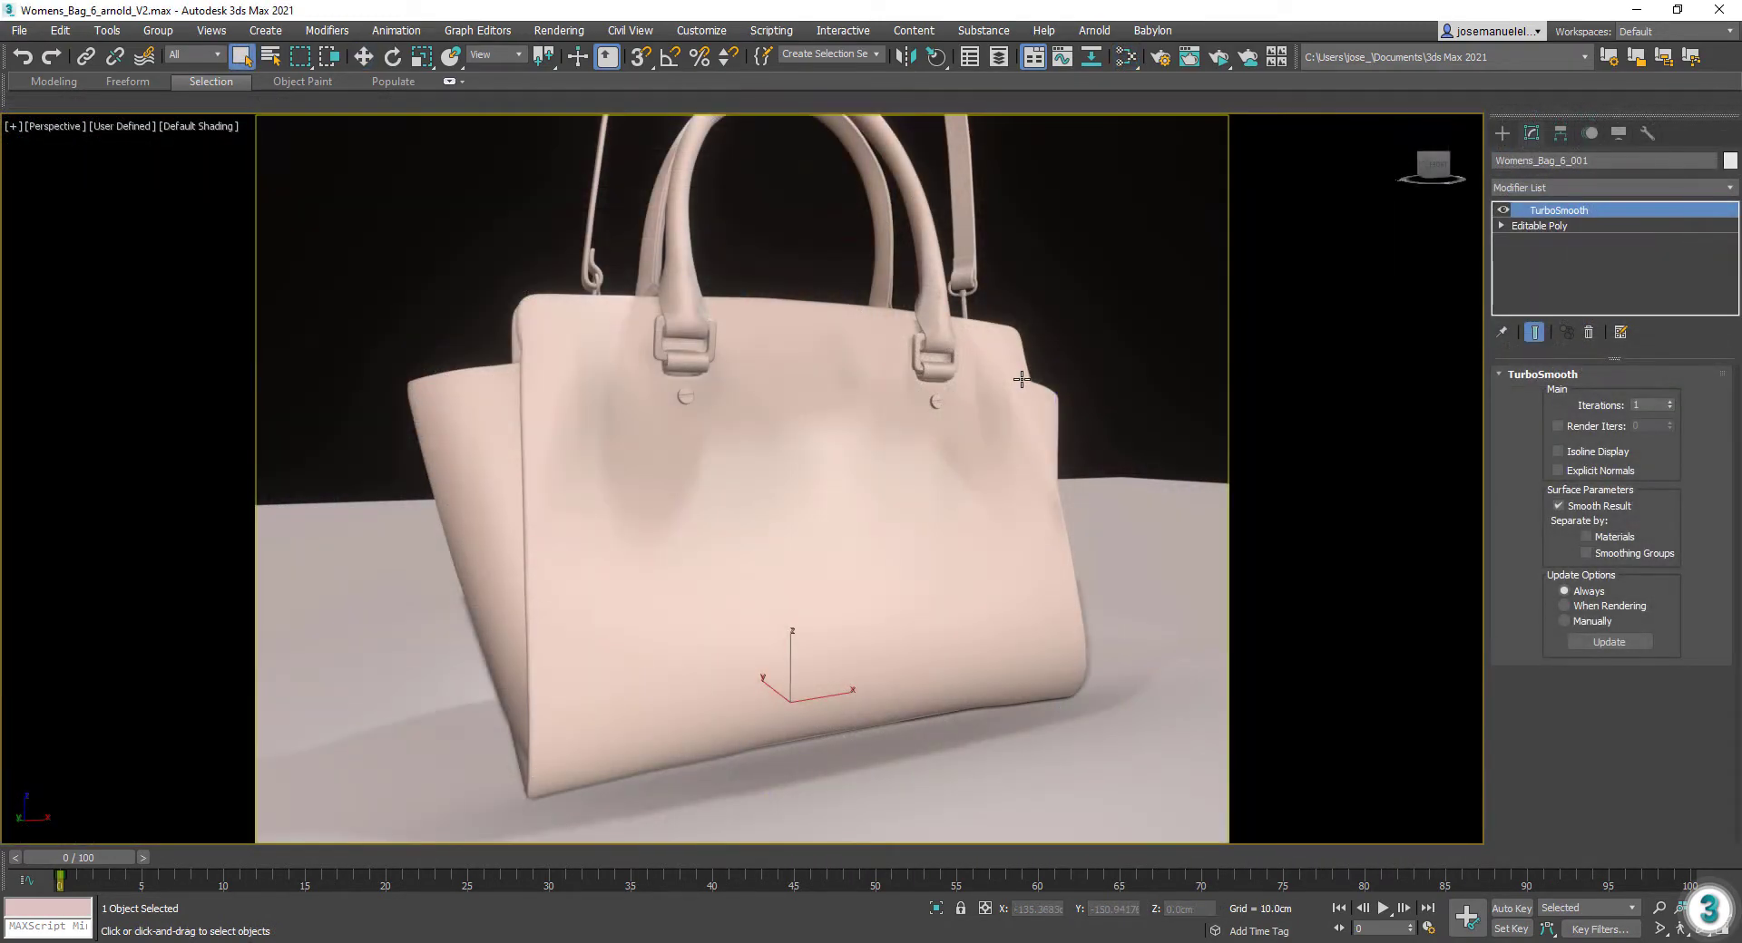
Step: Display edged faces and select all polygons of the bag at its Editable Poly level, below TurboSmooth
key(F4)
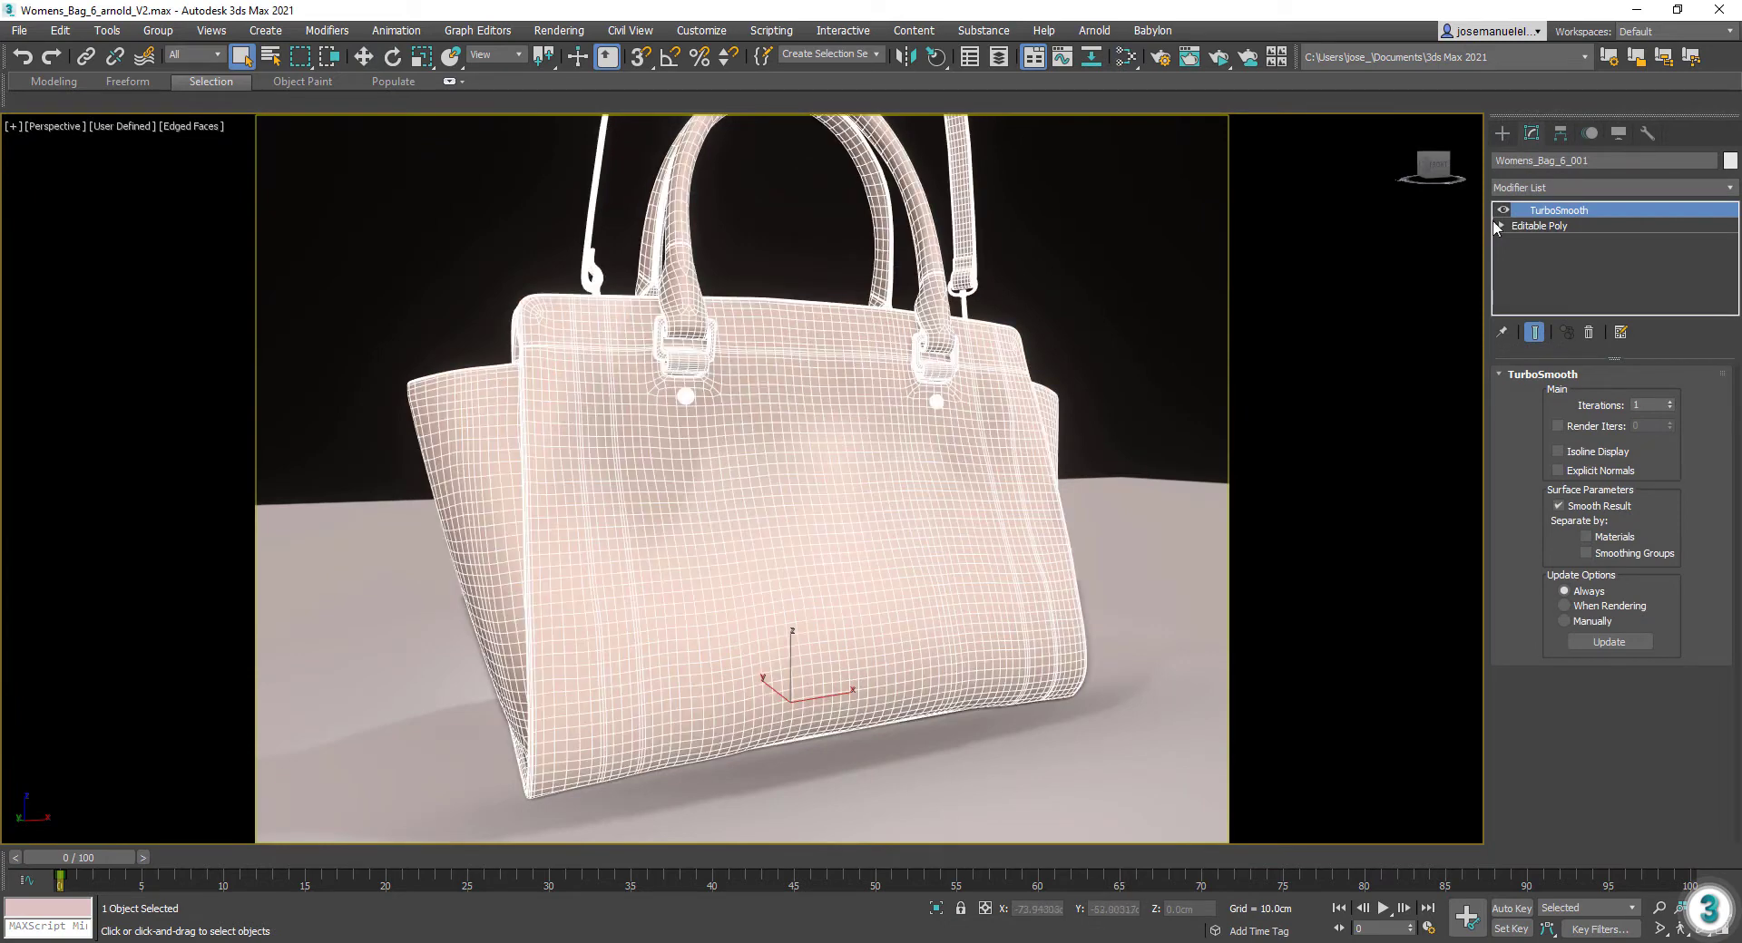
click(1538, 226)
drag(1513, 568, 1472, 511)
click(1630, 397)
key(ctrl+a)
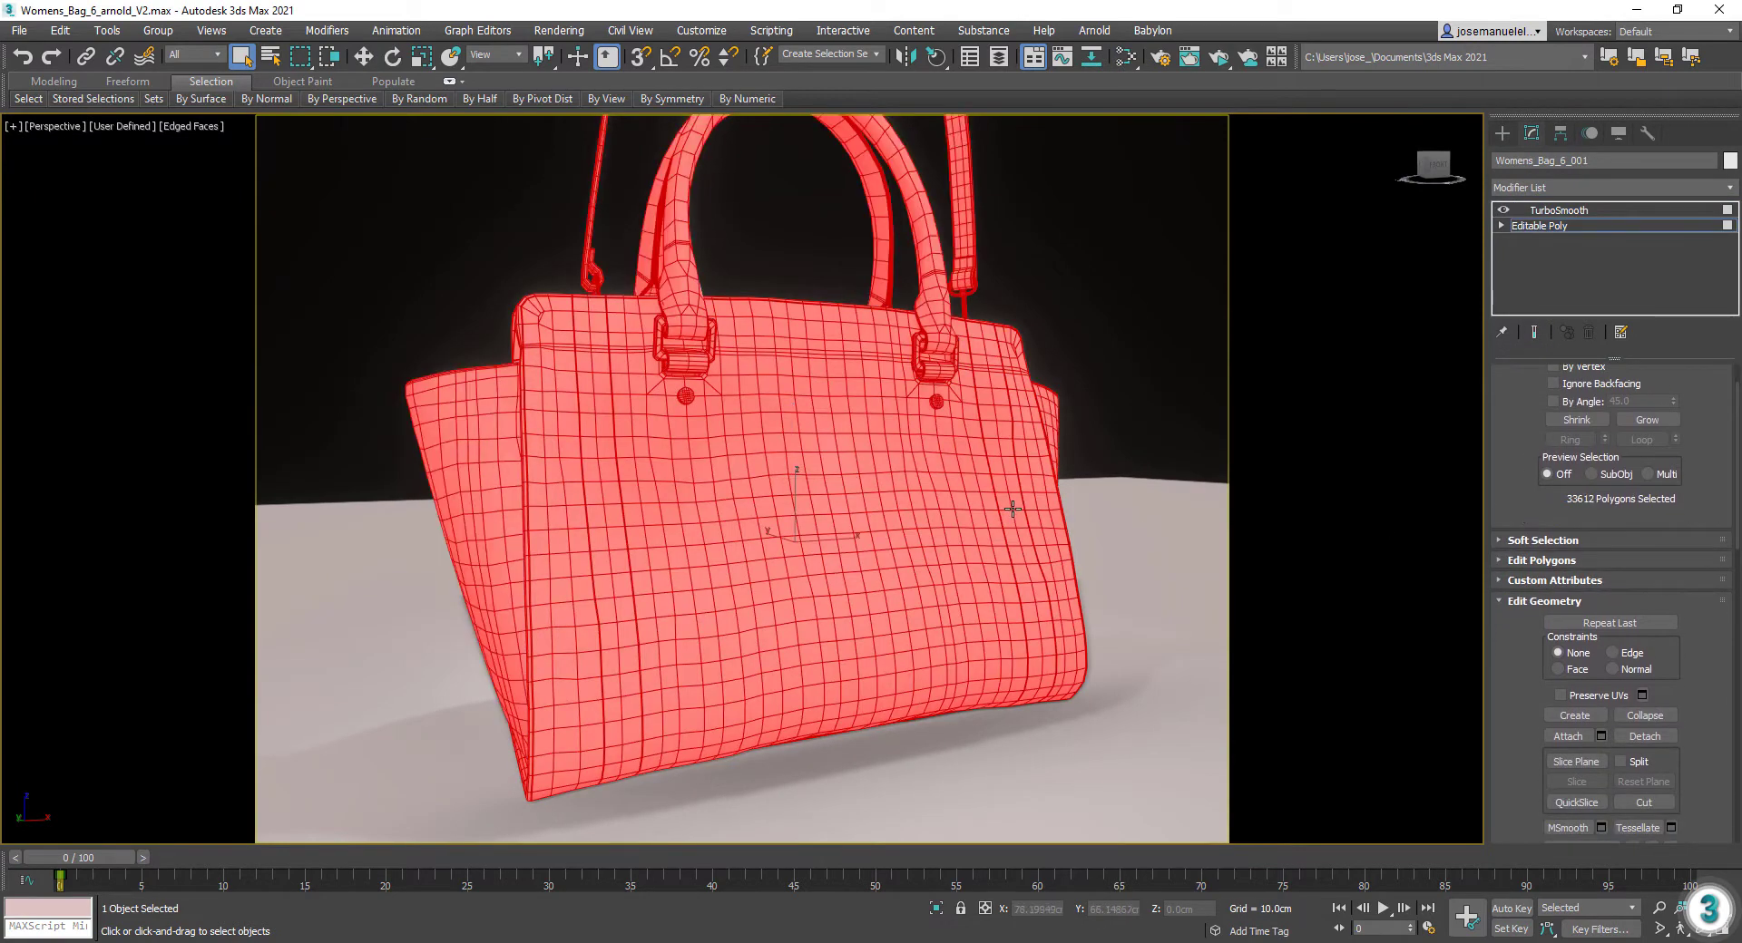
Step: Assign material ID 1 to the whole bag and material ID 2 to its two side panels
drag(1543, 696, 1498, 282)
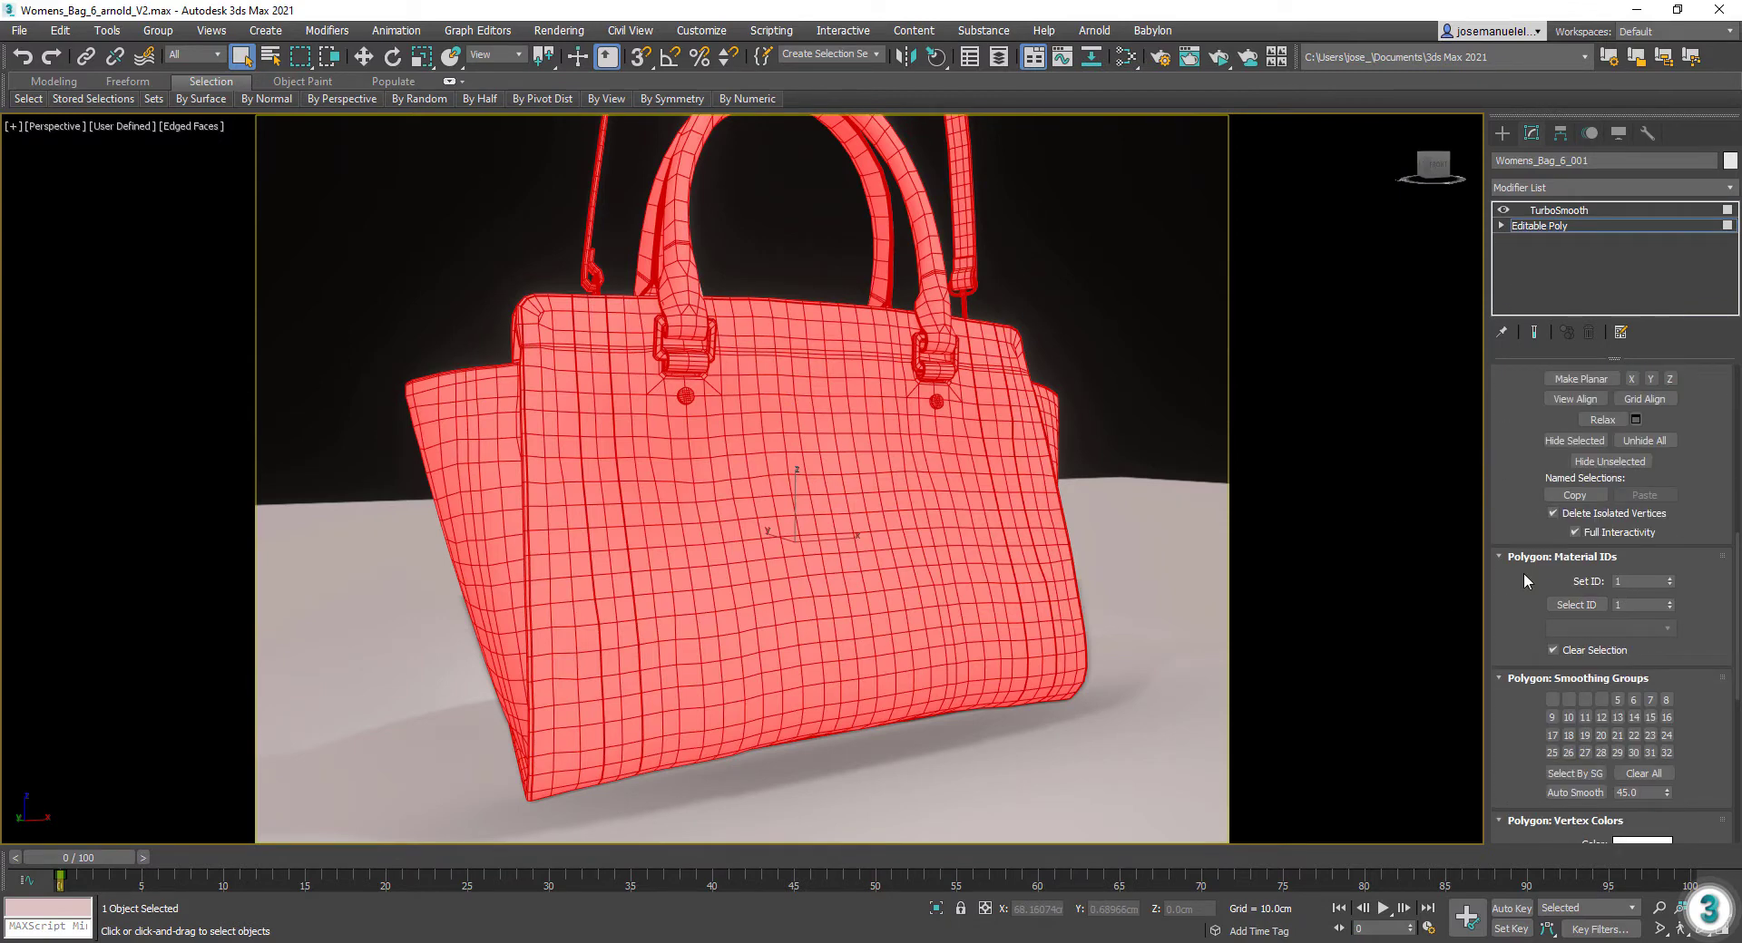
click(867, 421)
click(491, 468)
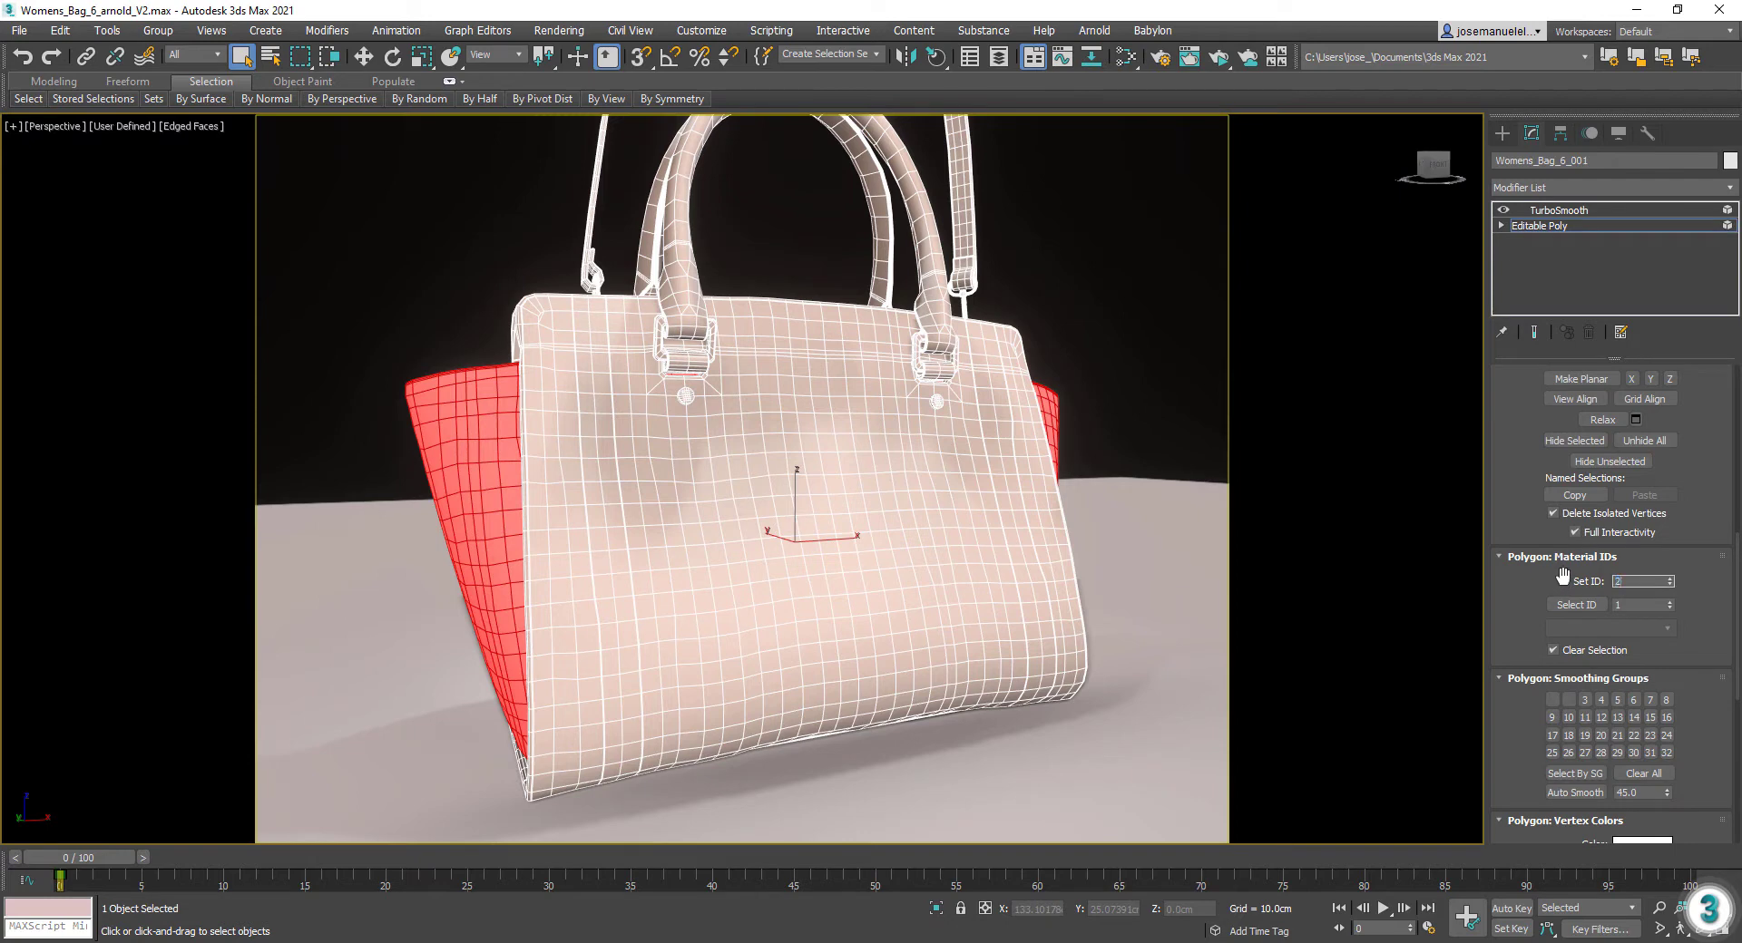
Step: Select both handles and the long shoulder strap and assign them material ID 3
alt+middle_drag(719, 396, 694, 341)
click(692, 338)
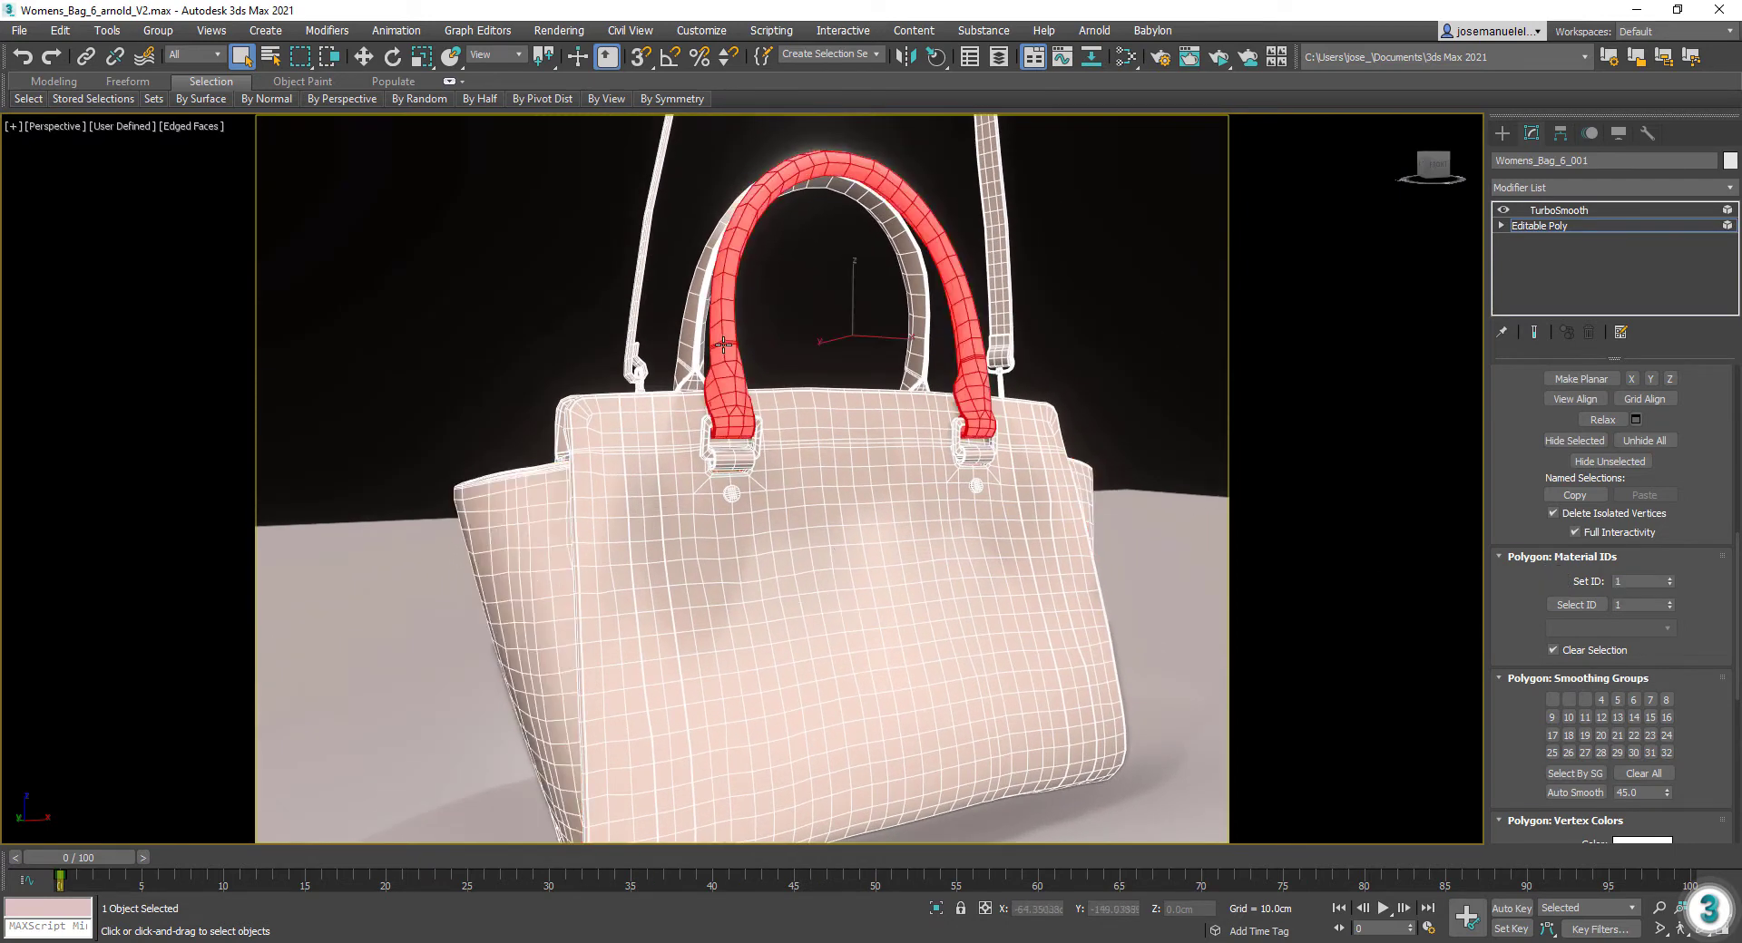
ctrl+click(635, 306)
ctrl+click(995, 269)
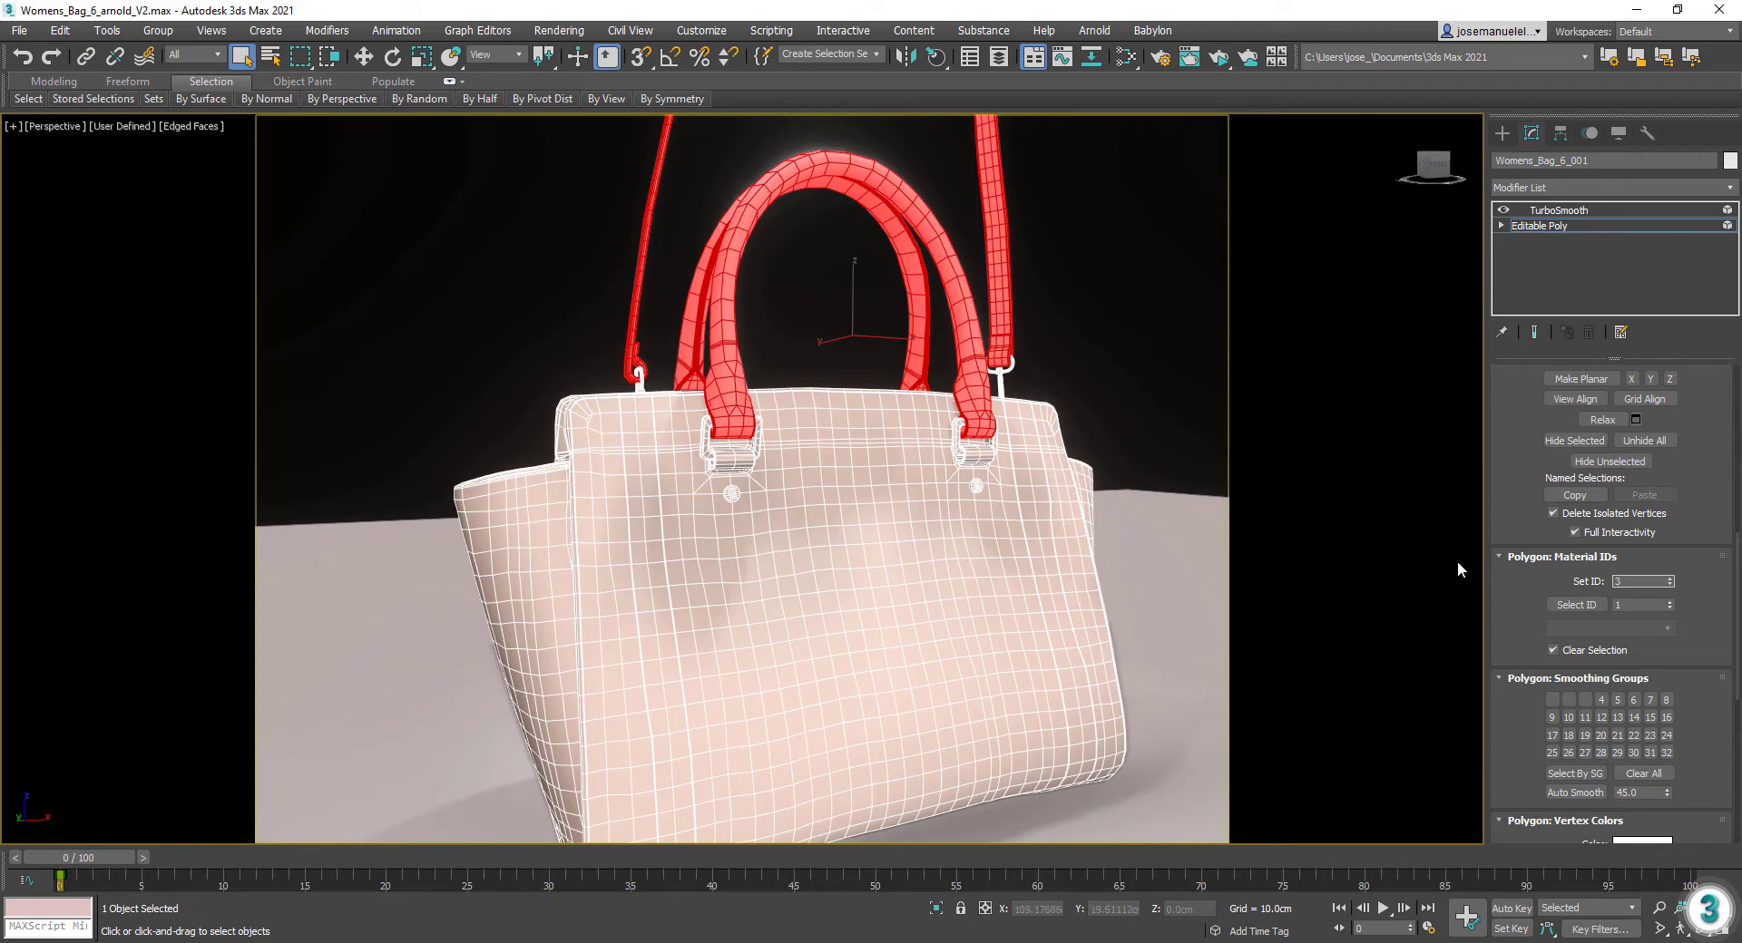
Step: Select the bag's metal hardware together: the handle buckles, the round studs and the shoulder strap's rings
scroll(816, 493, up, 8)
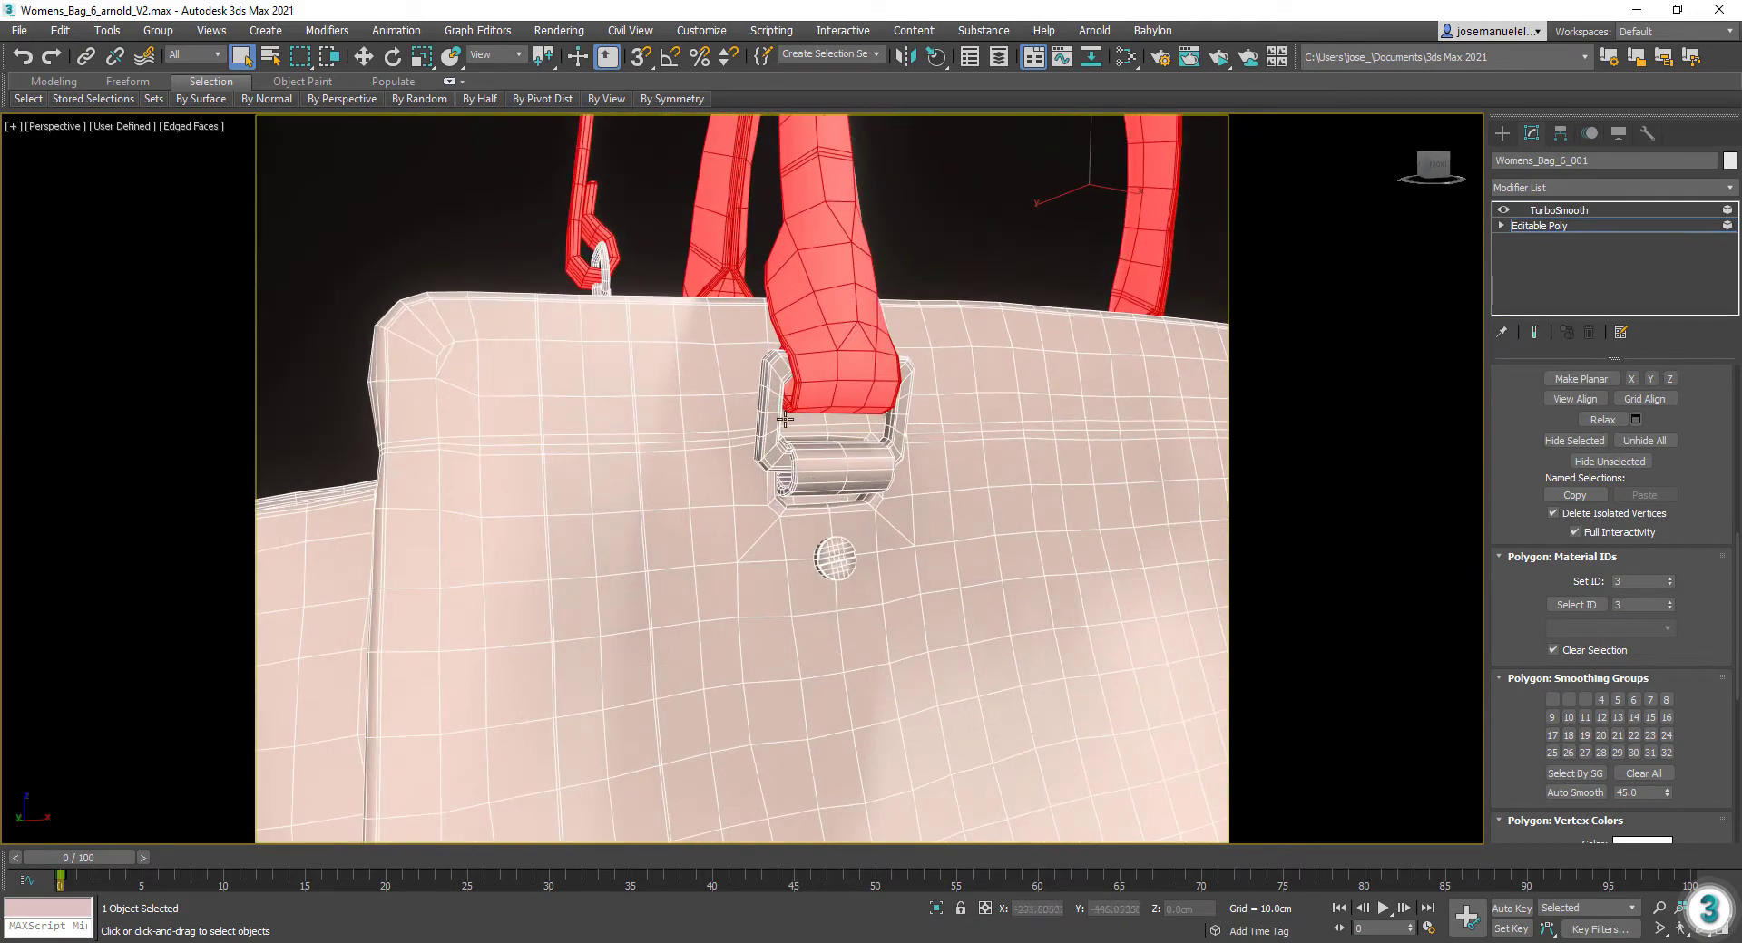
click(781, 445)
click(774, 443)
ctrl+click(834, 559)
middle_drag(1023, 529, 544, 490)
ctrl+click(777, 424)
ctrl+click(824, 524)
alt+middle_drag(839, 508, 698, 499)
ctrl+click(973, 401)
ctrl+click(947, 387)
middle_drag(363, 435, 1043, 448)
alt+middle_drag(725, 413, 805, 412)
ctrl+click(726, 448)
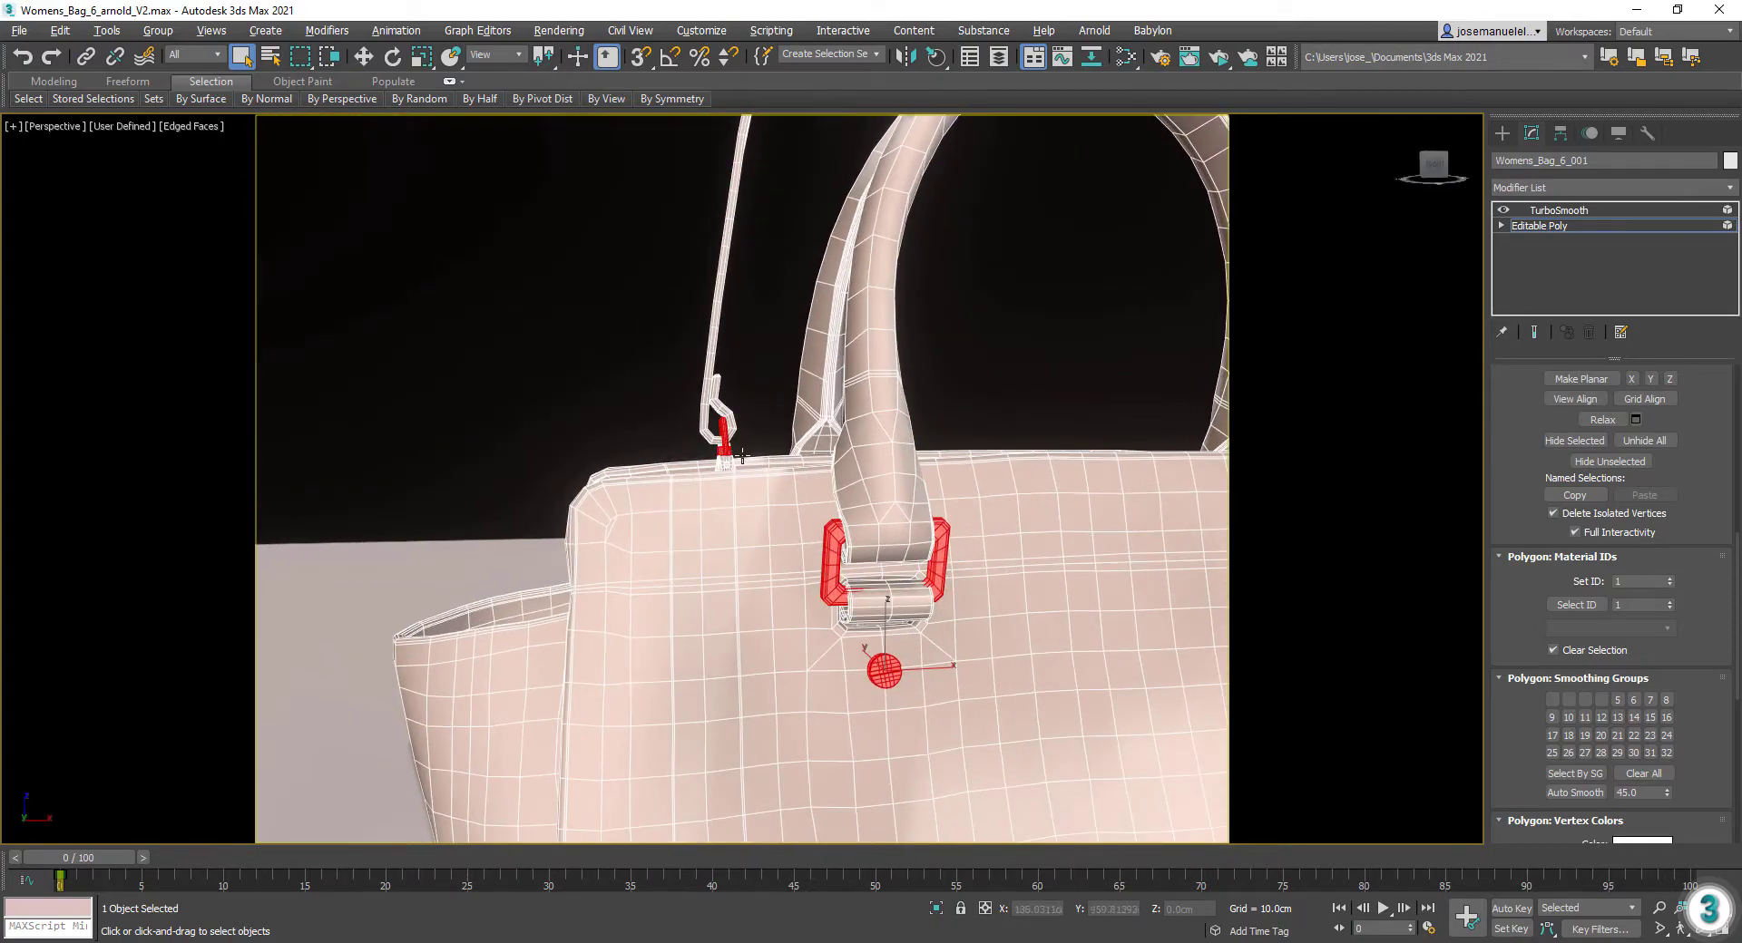
Step: Select the full edge loops running along the piping around the bag's side panels at the Edge level
scroll(726, 448, up, 7)
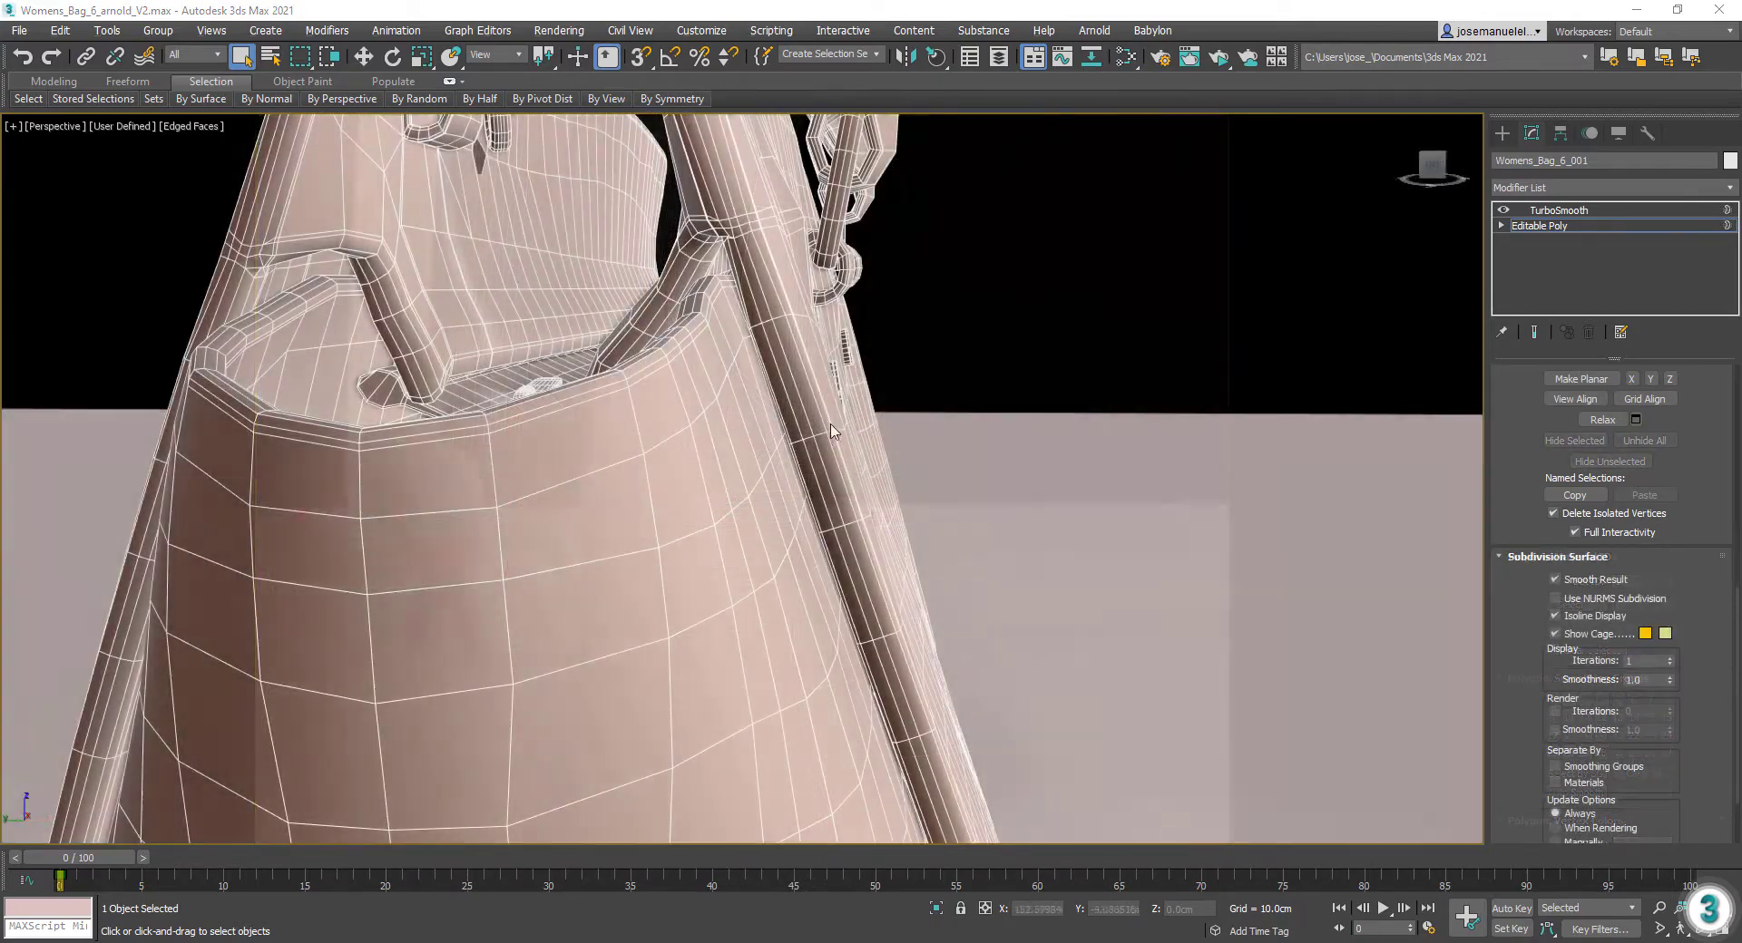
right_click(934, 467)
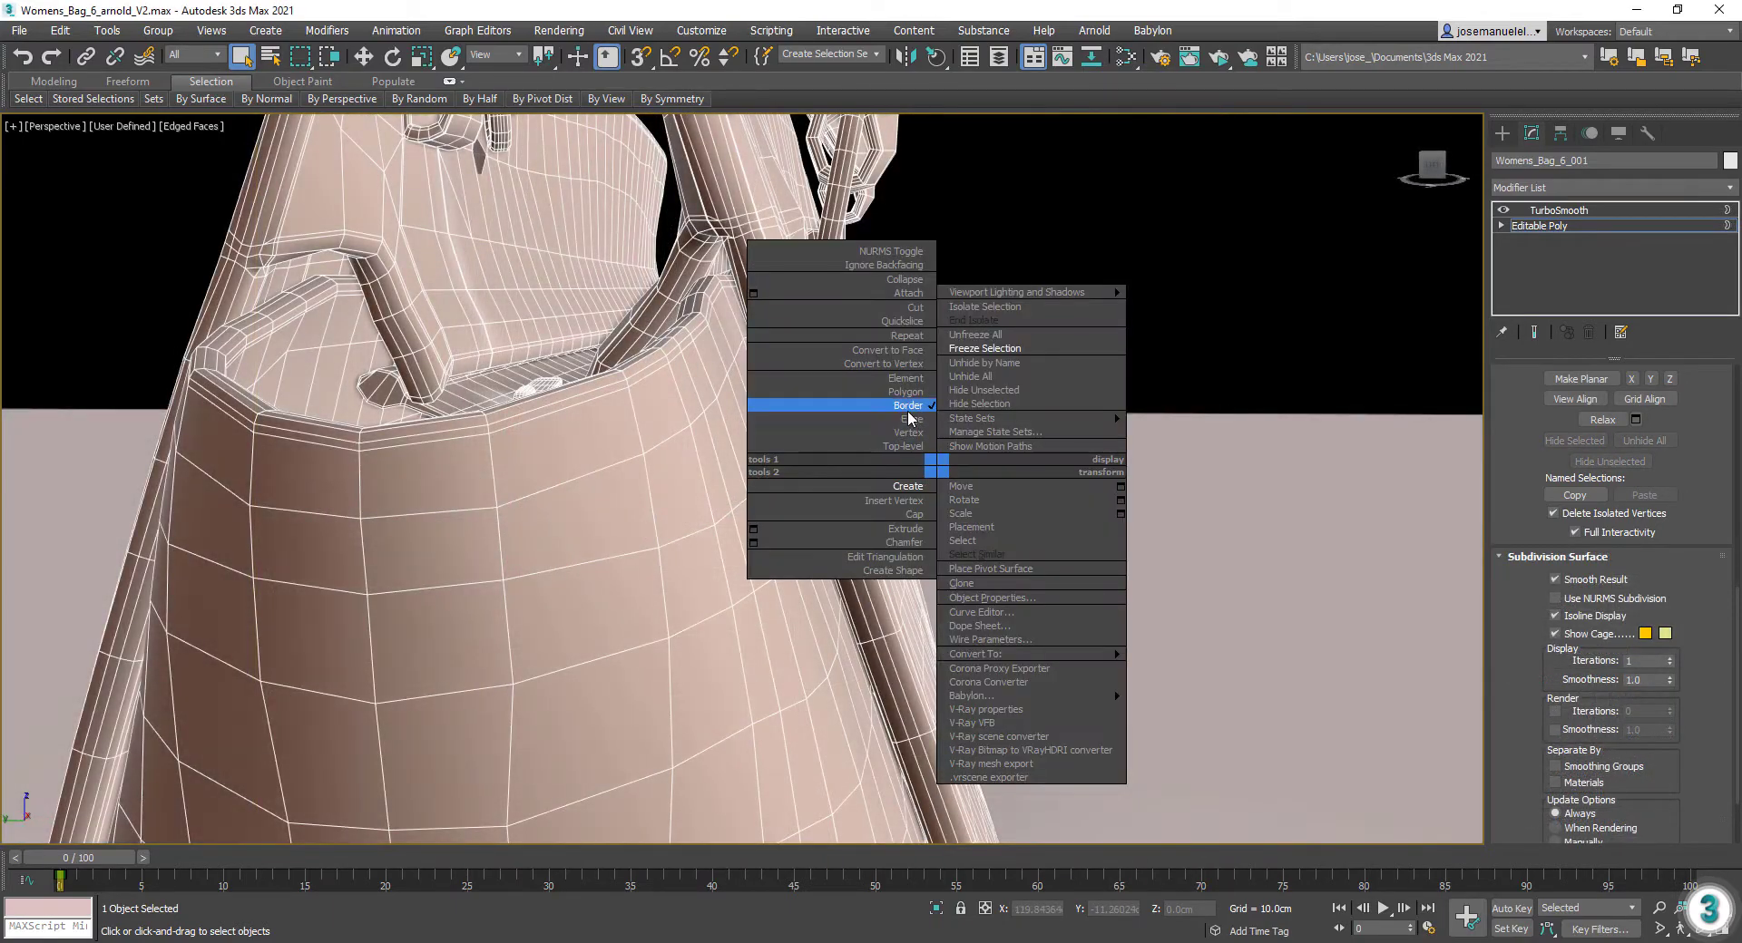
click(893, 422)
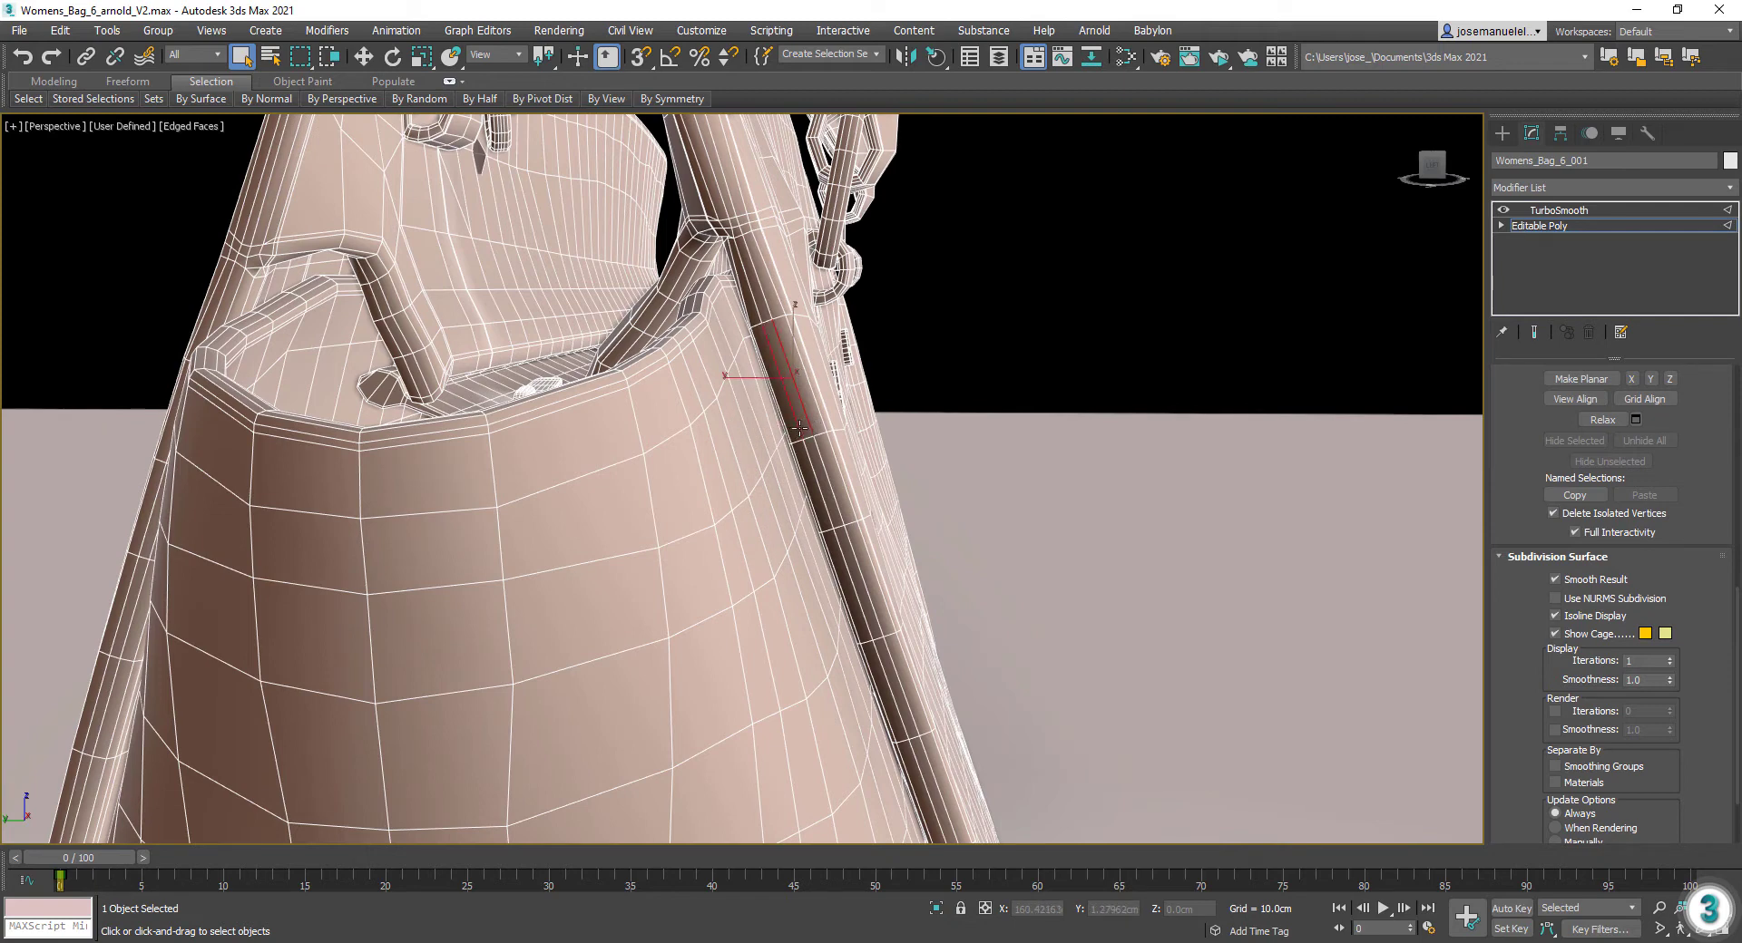
scroll(1579, 426, up, 5)
click(1642, 448)
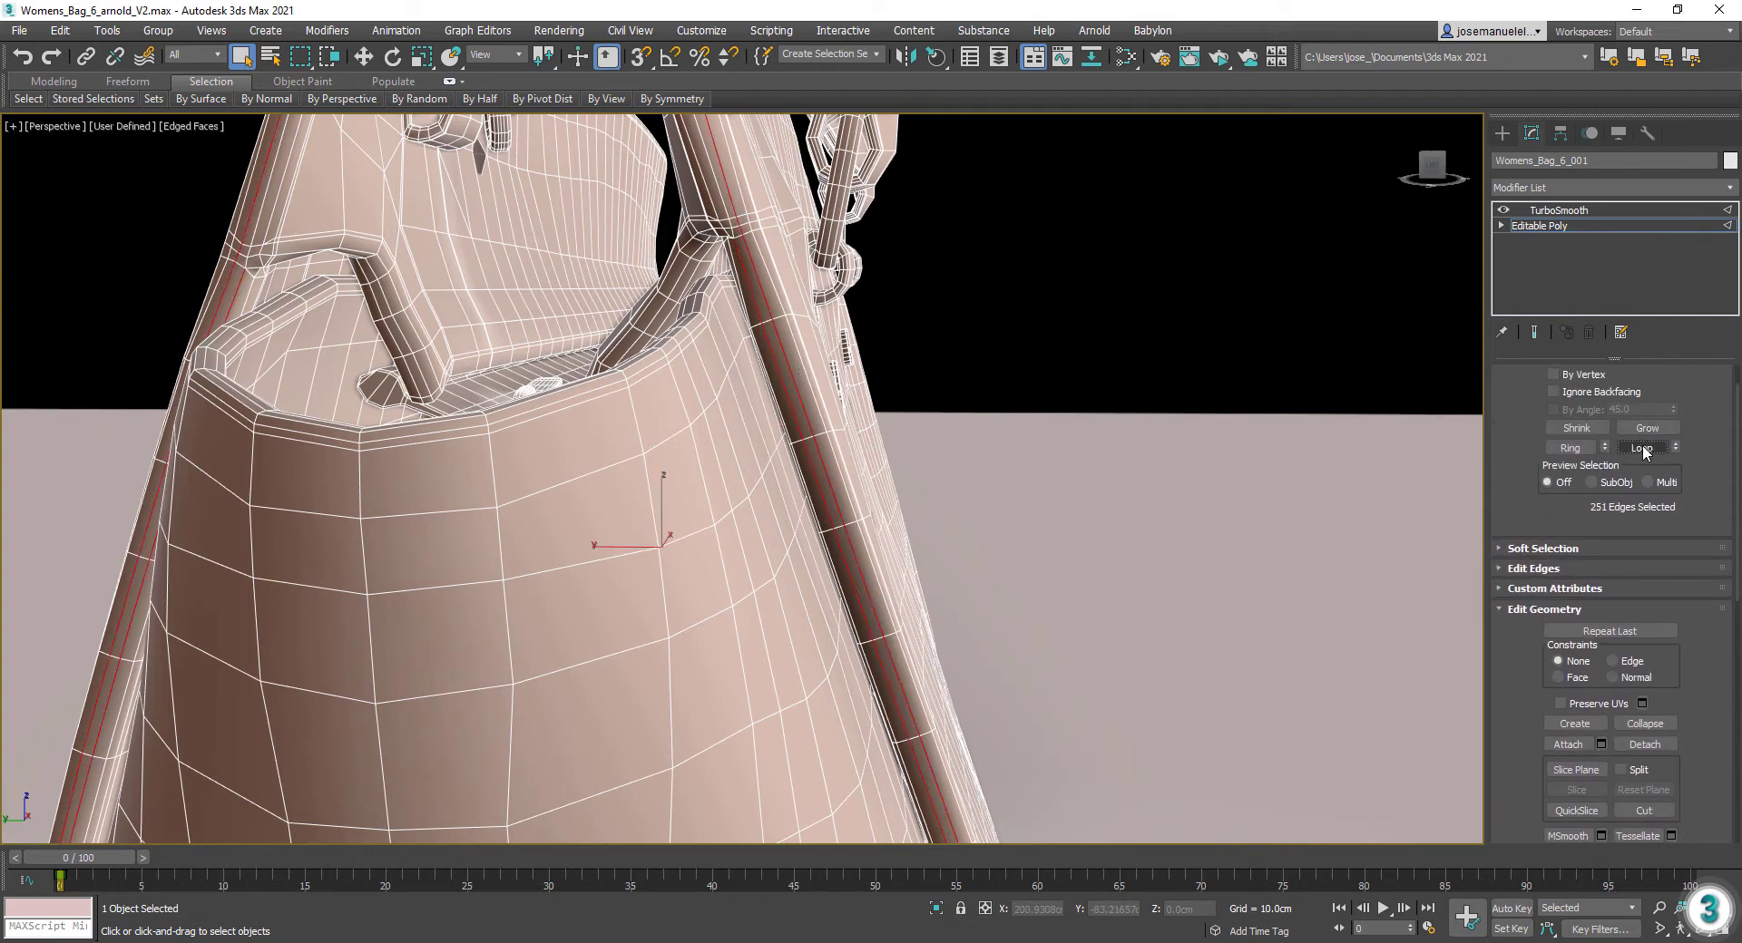
Step: Convert the piping's edge selection to polygons and grow it to cover the whole piping
scroll(1557, 562, up, 1)
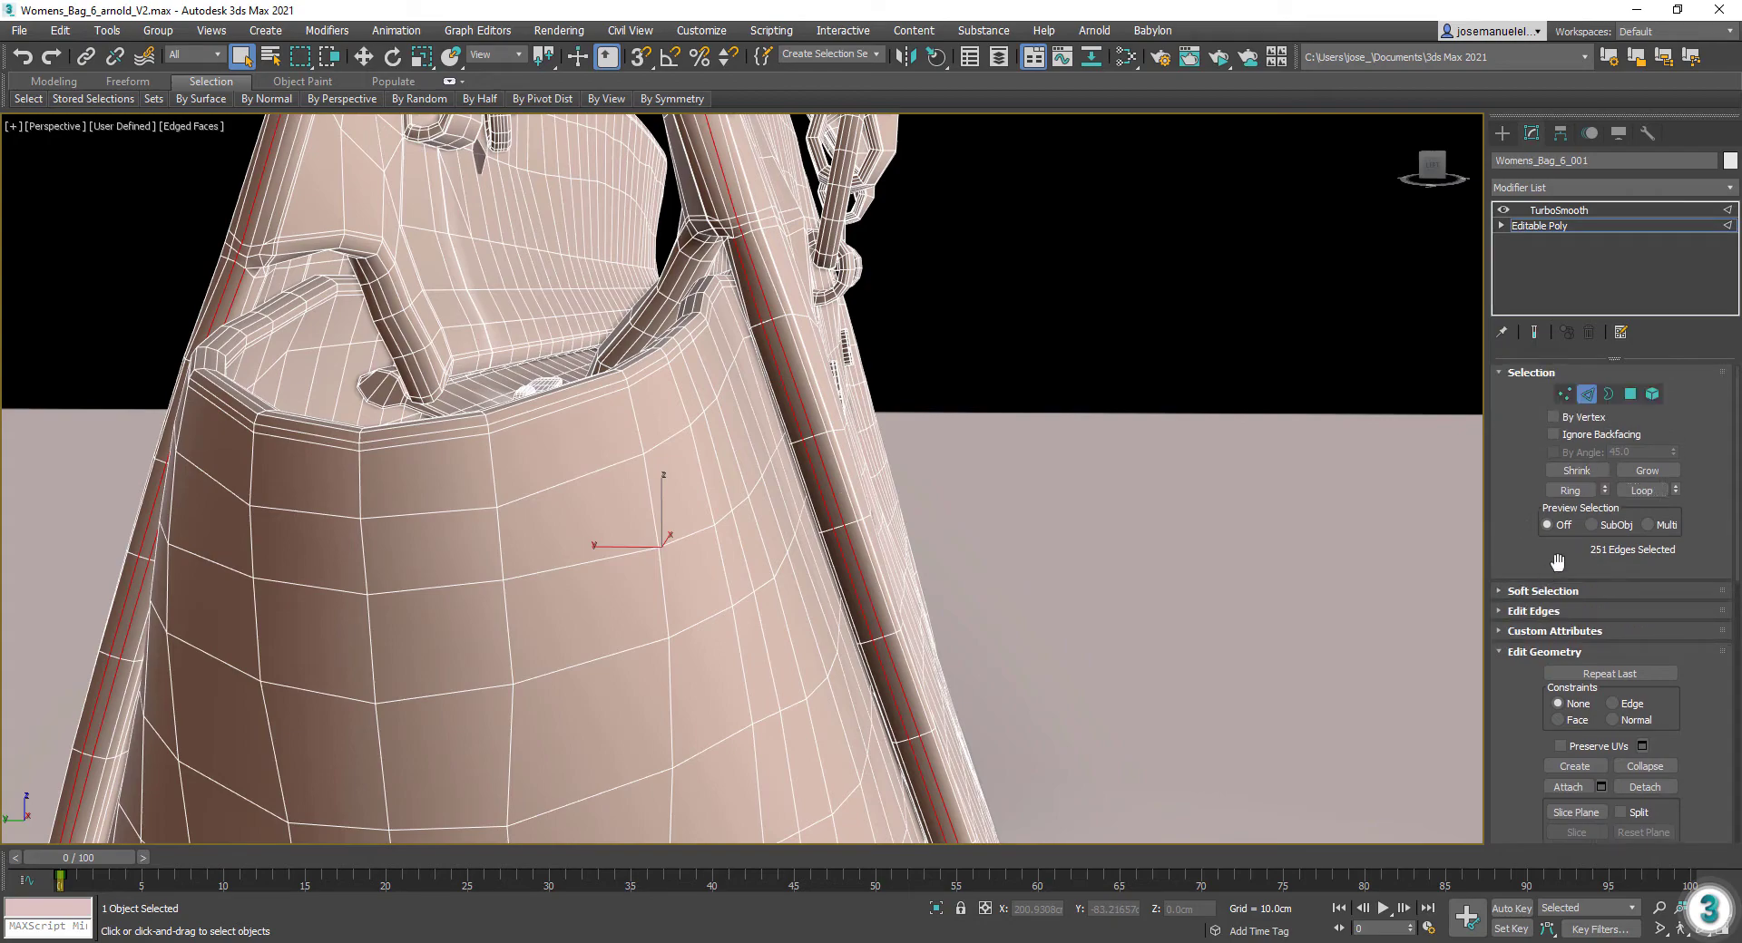
ctrl+click(1630, 395)
scroll(987, 420, down, 5)
alt+middle_drag(987, 422, 1111, 411)
click(1648, 472)
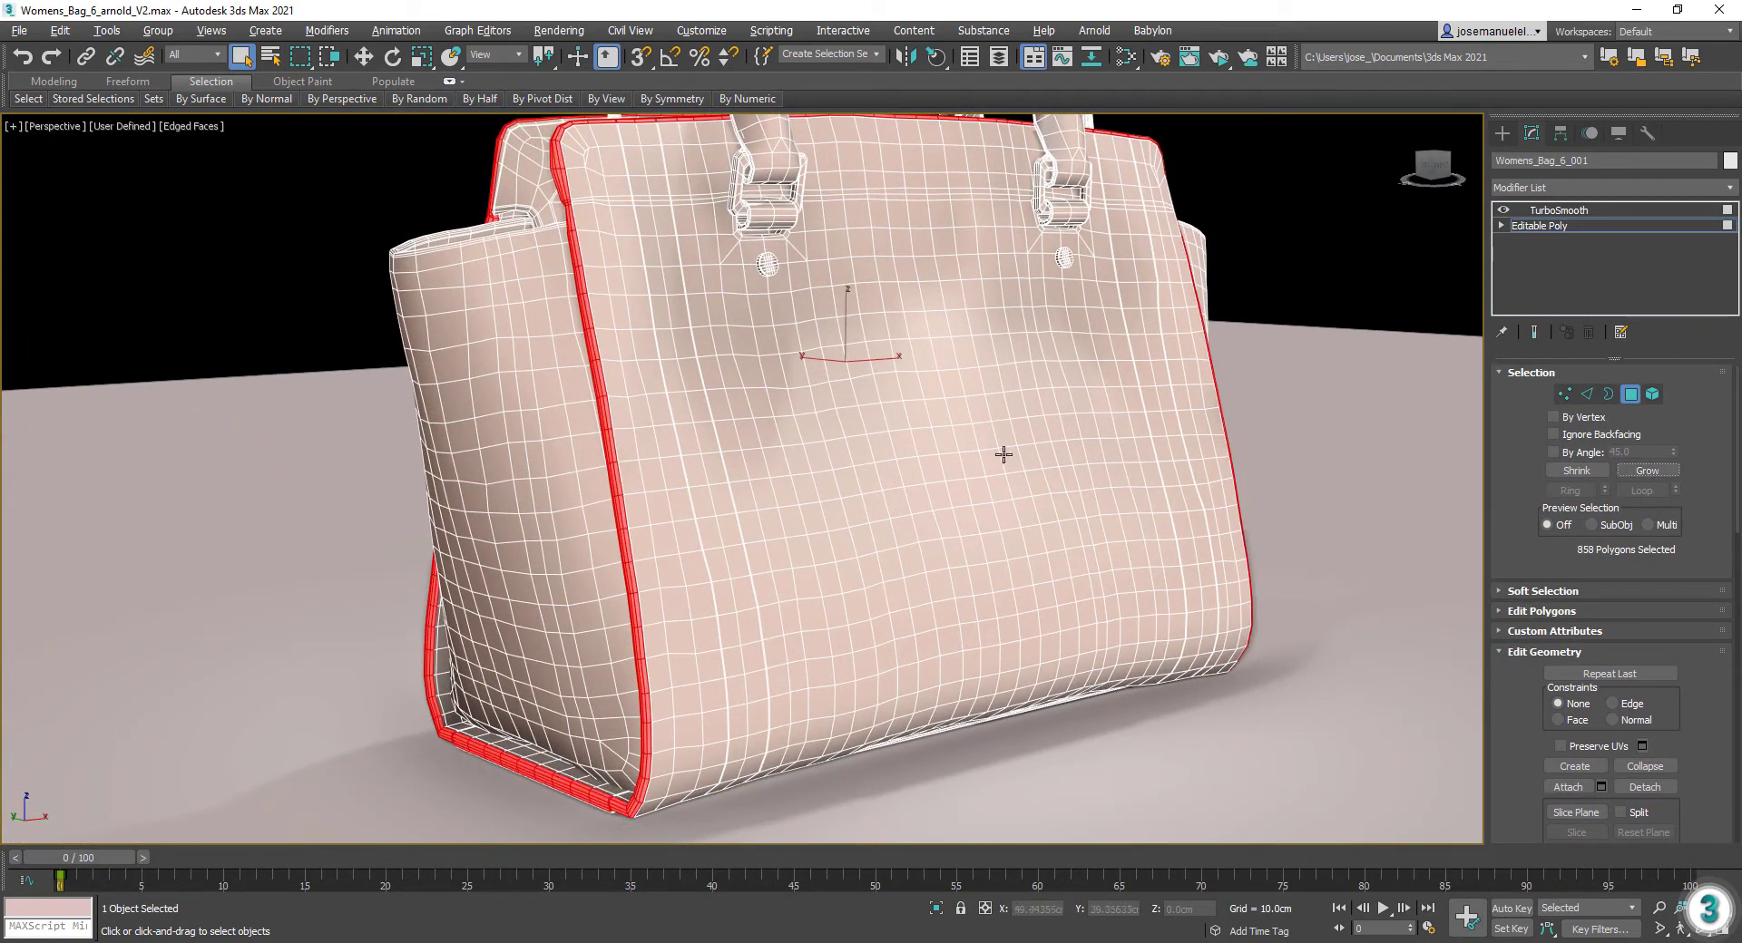
Step: Assign material ID 5 to the selected piping polygons
mouse_move(1003, 454)
alt+middle_down()
mouse_move(937, 466)
mouse_move(995, 459)
alt+middle_up()
scroll(1536, 667, down, 5)
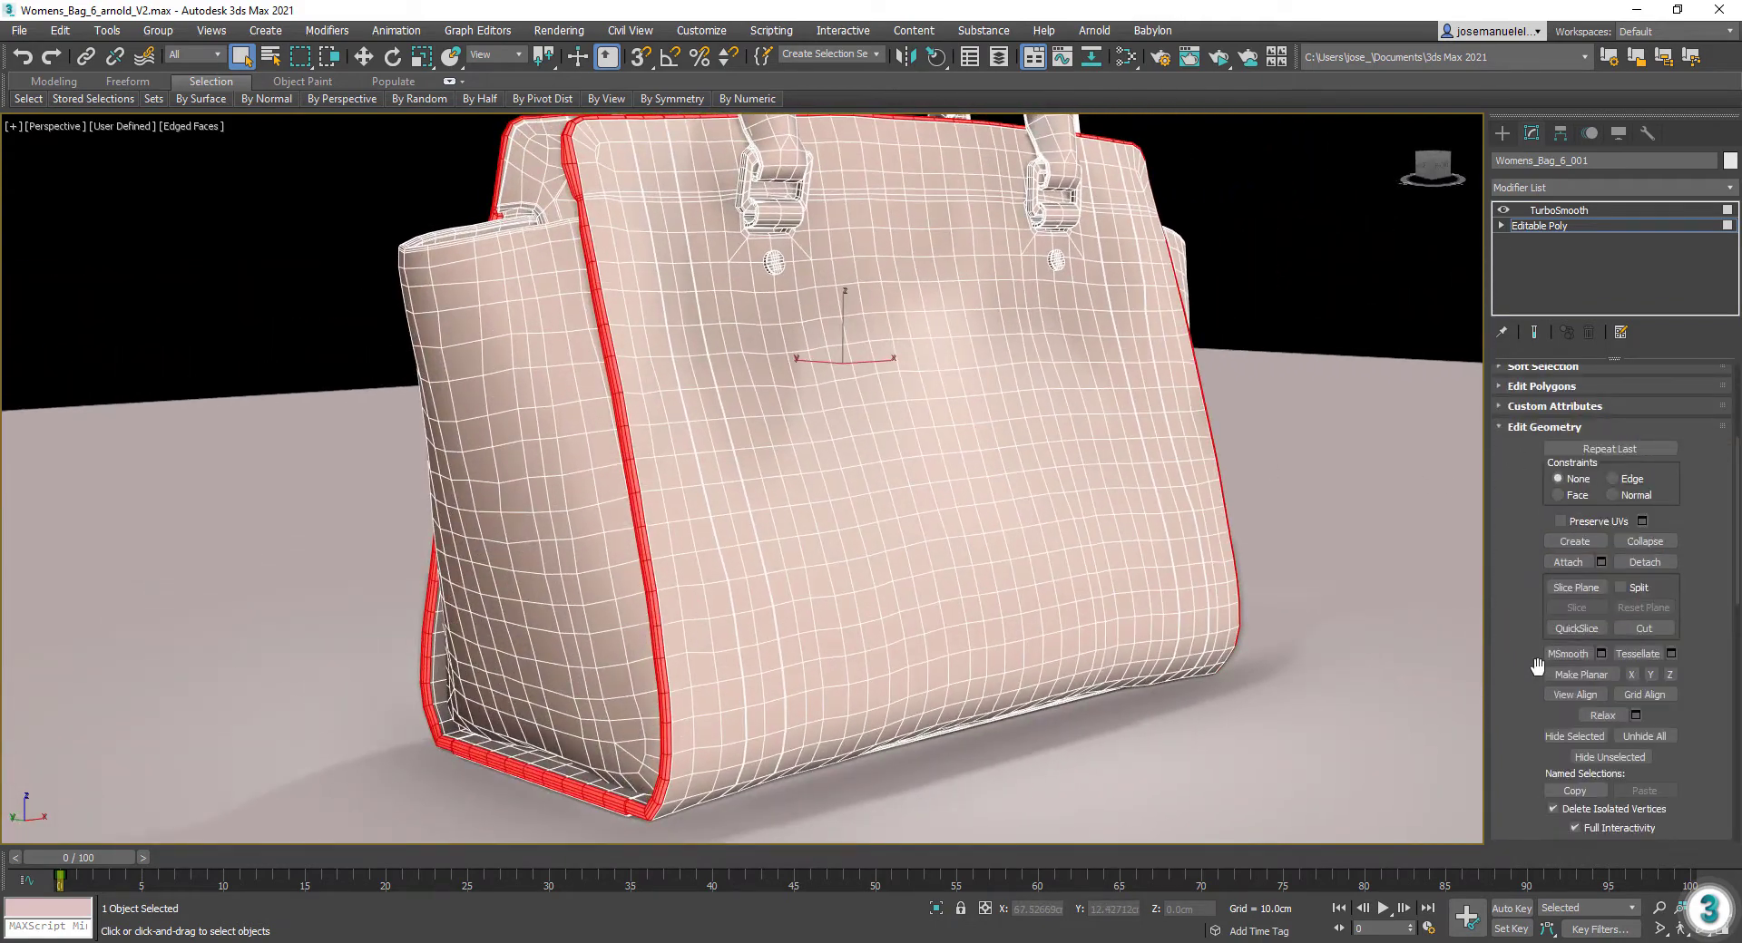
scroll(1537, 667, down, 5)
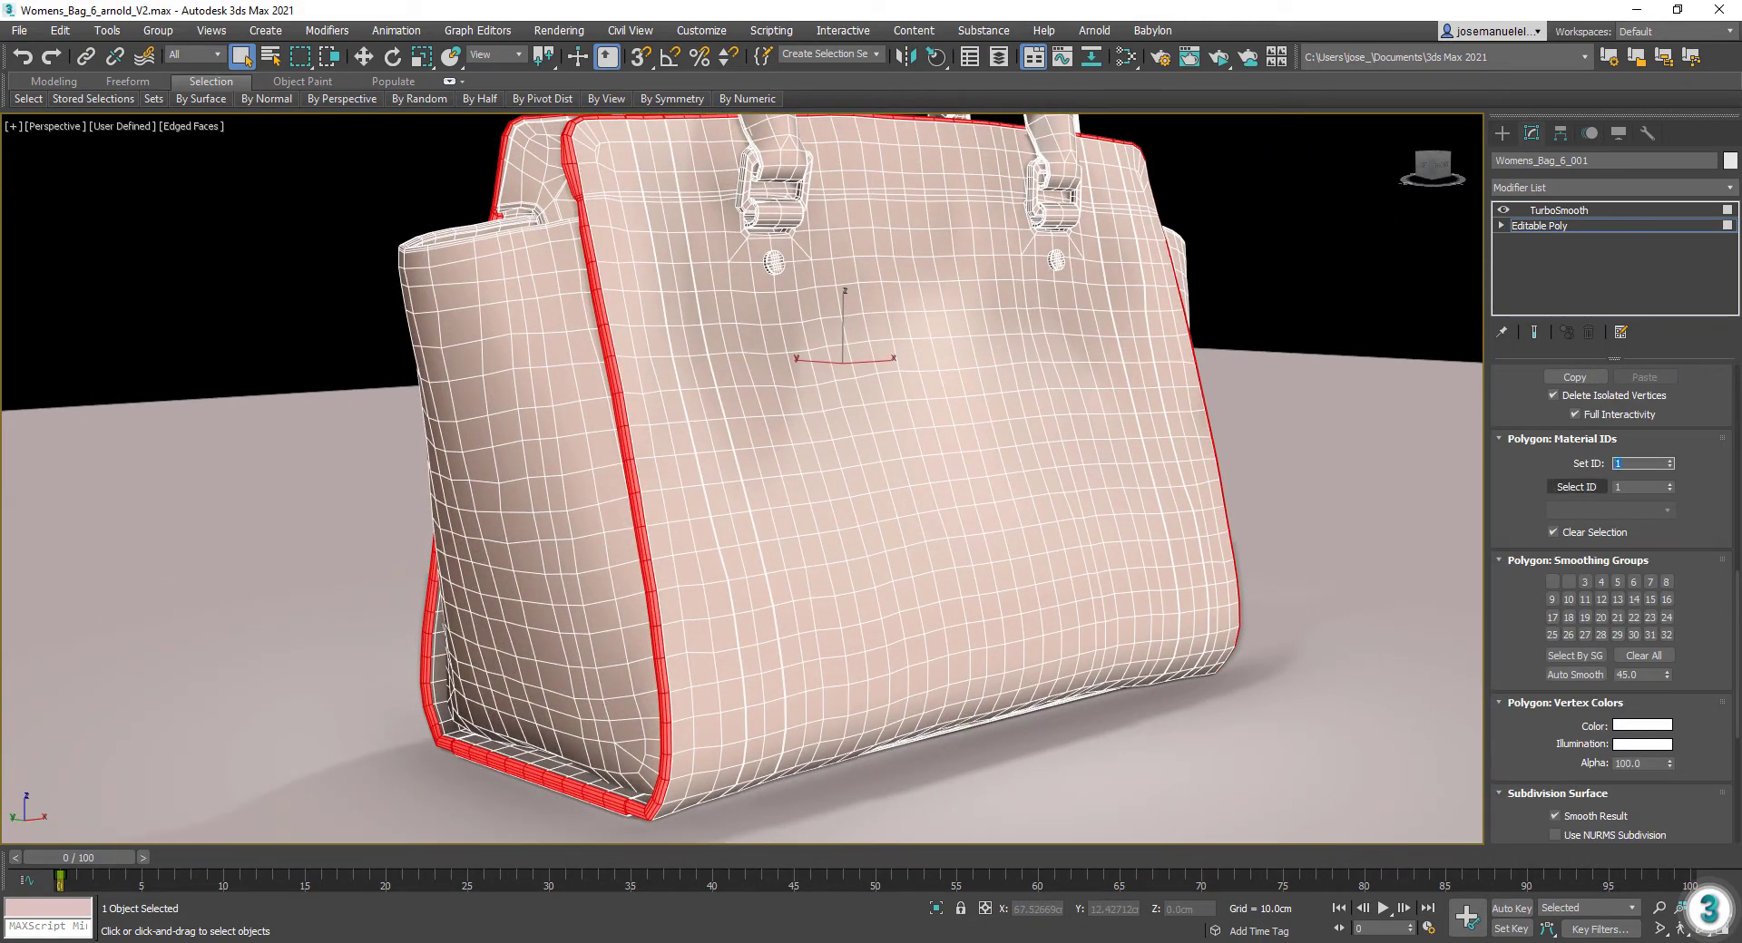
Step: Leave the polygon level, return to the TurboSmooth modifier and turn off the edged faces display
right_click(1131, 410)
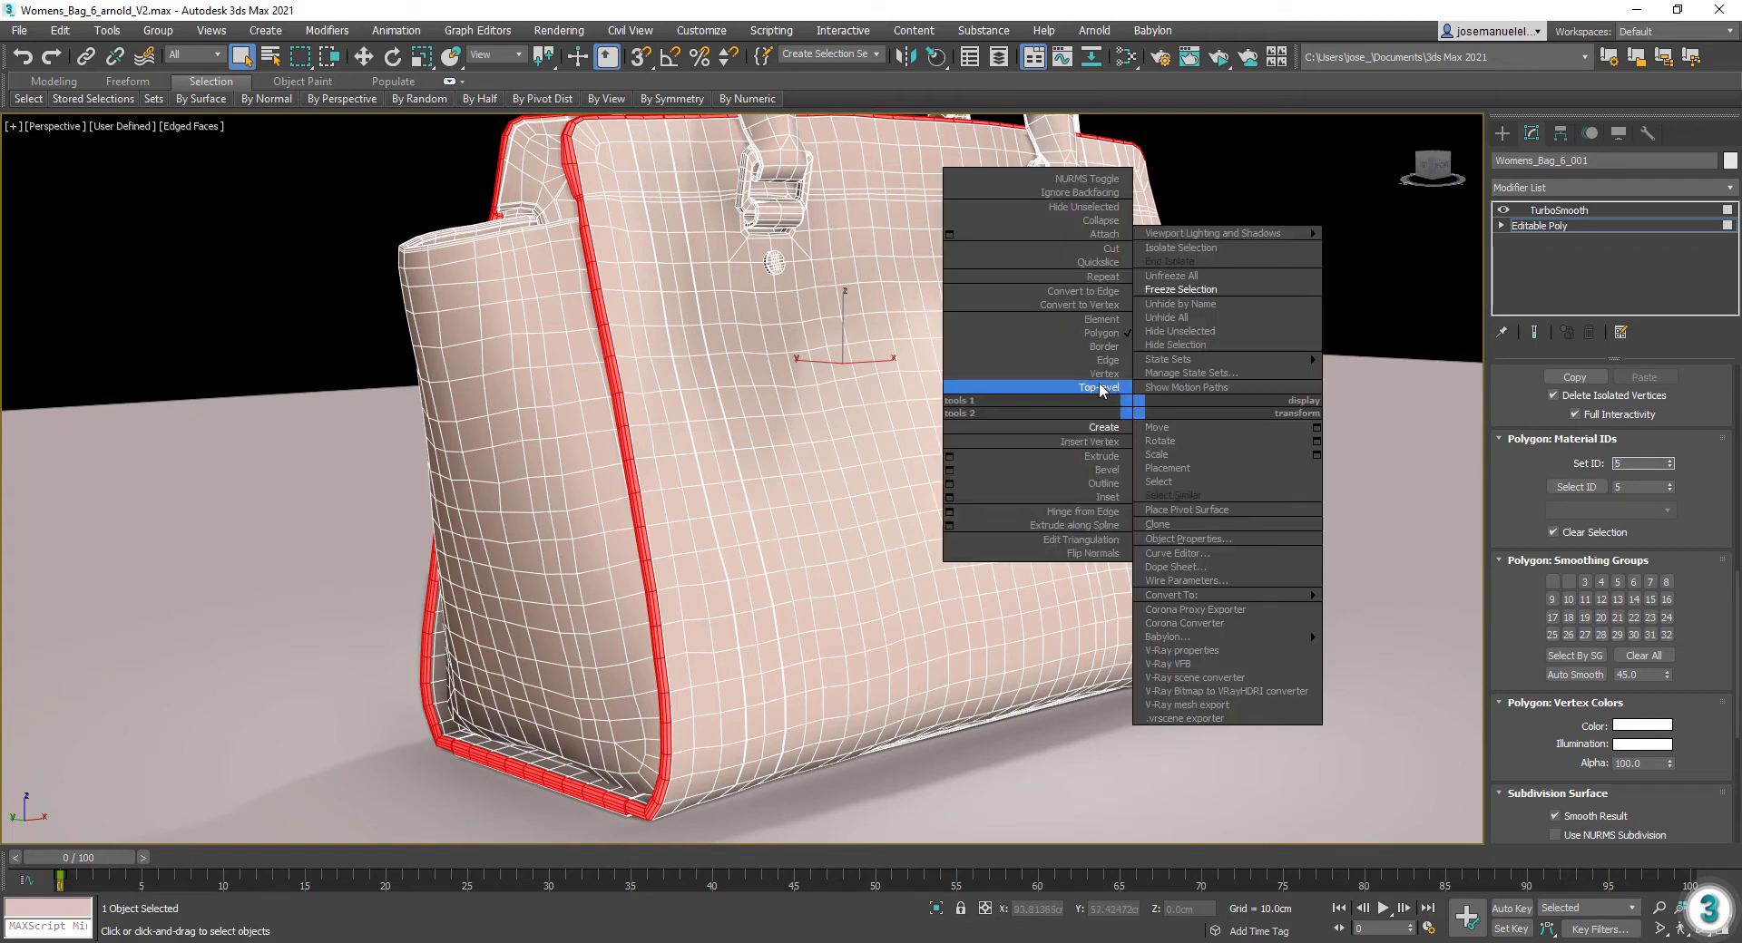
click(1100, 390)
middle_drag(1159, 404, 1134, 442)
click(1580, 211)
key(F4)
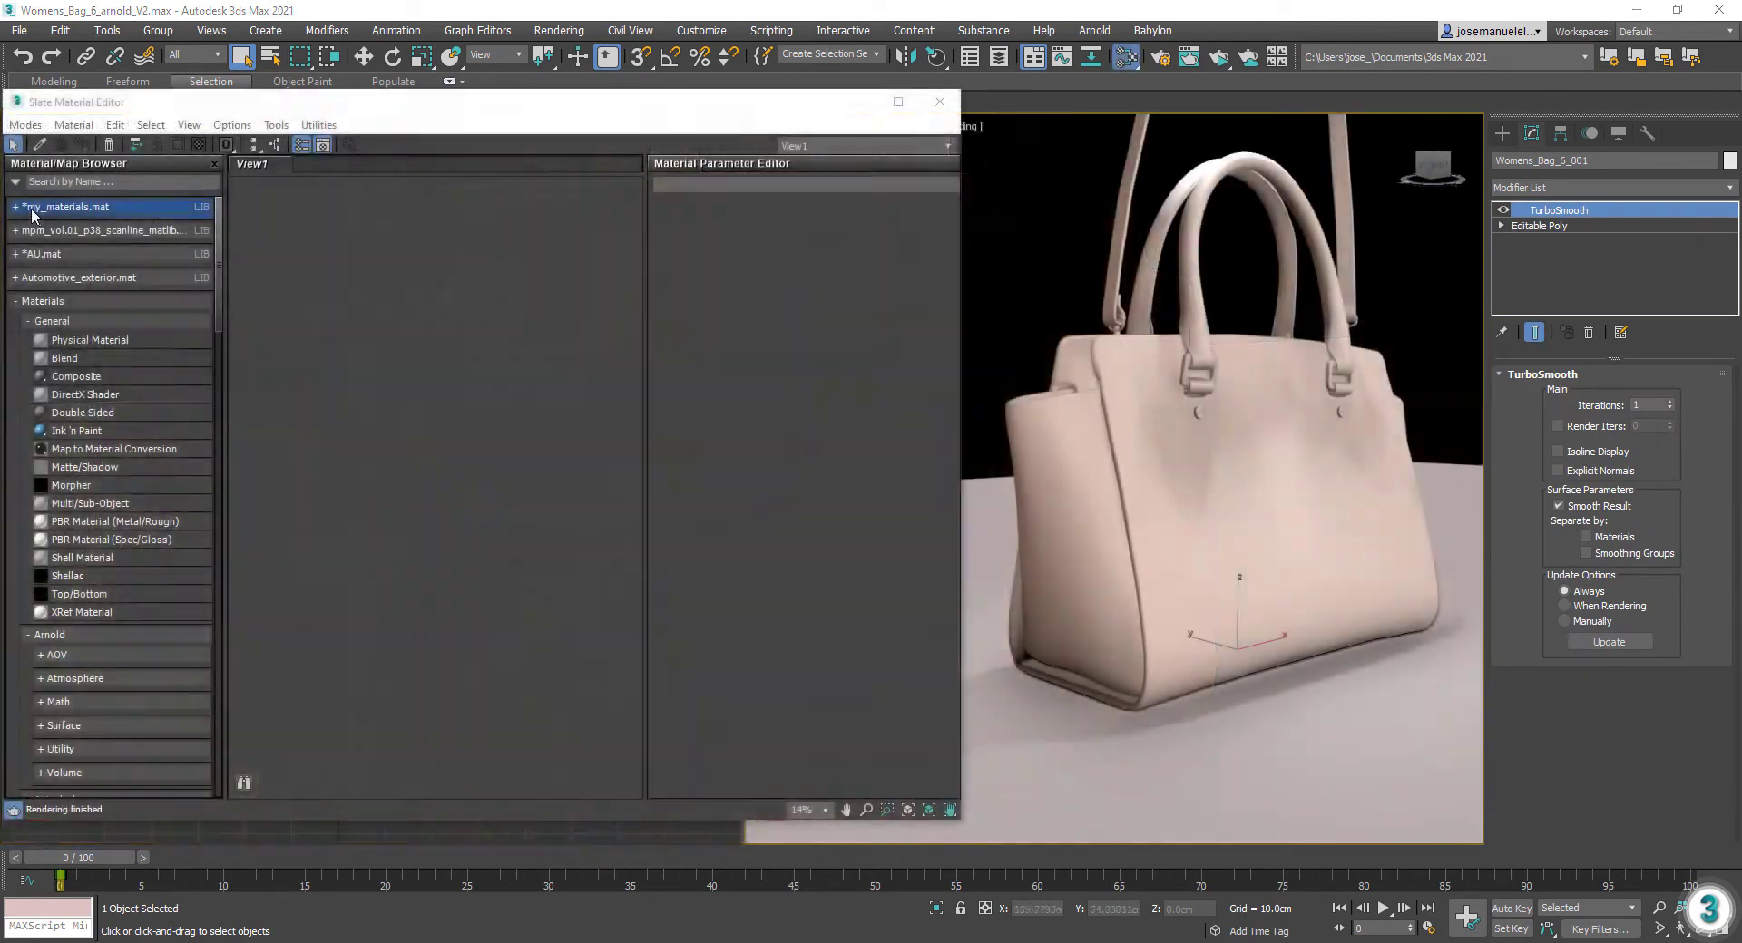
Step: Bring beige_leather, grey_leather, dark_grey_leather, black_plastic and chrome from the my_materials.mat library into the material view
click(16, 208)
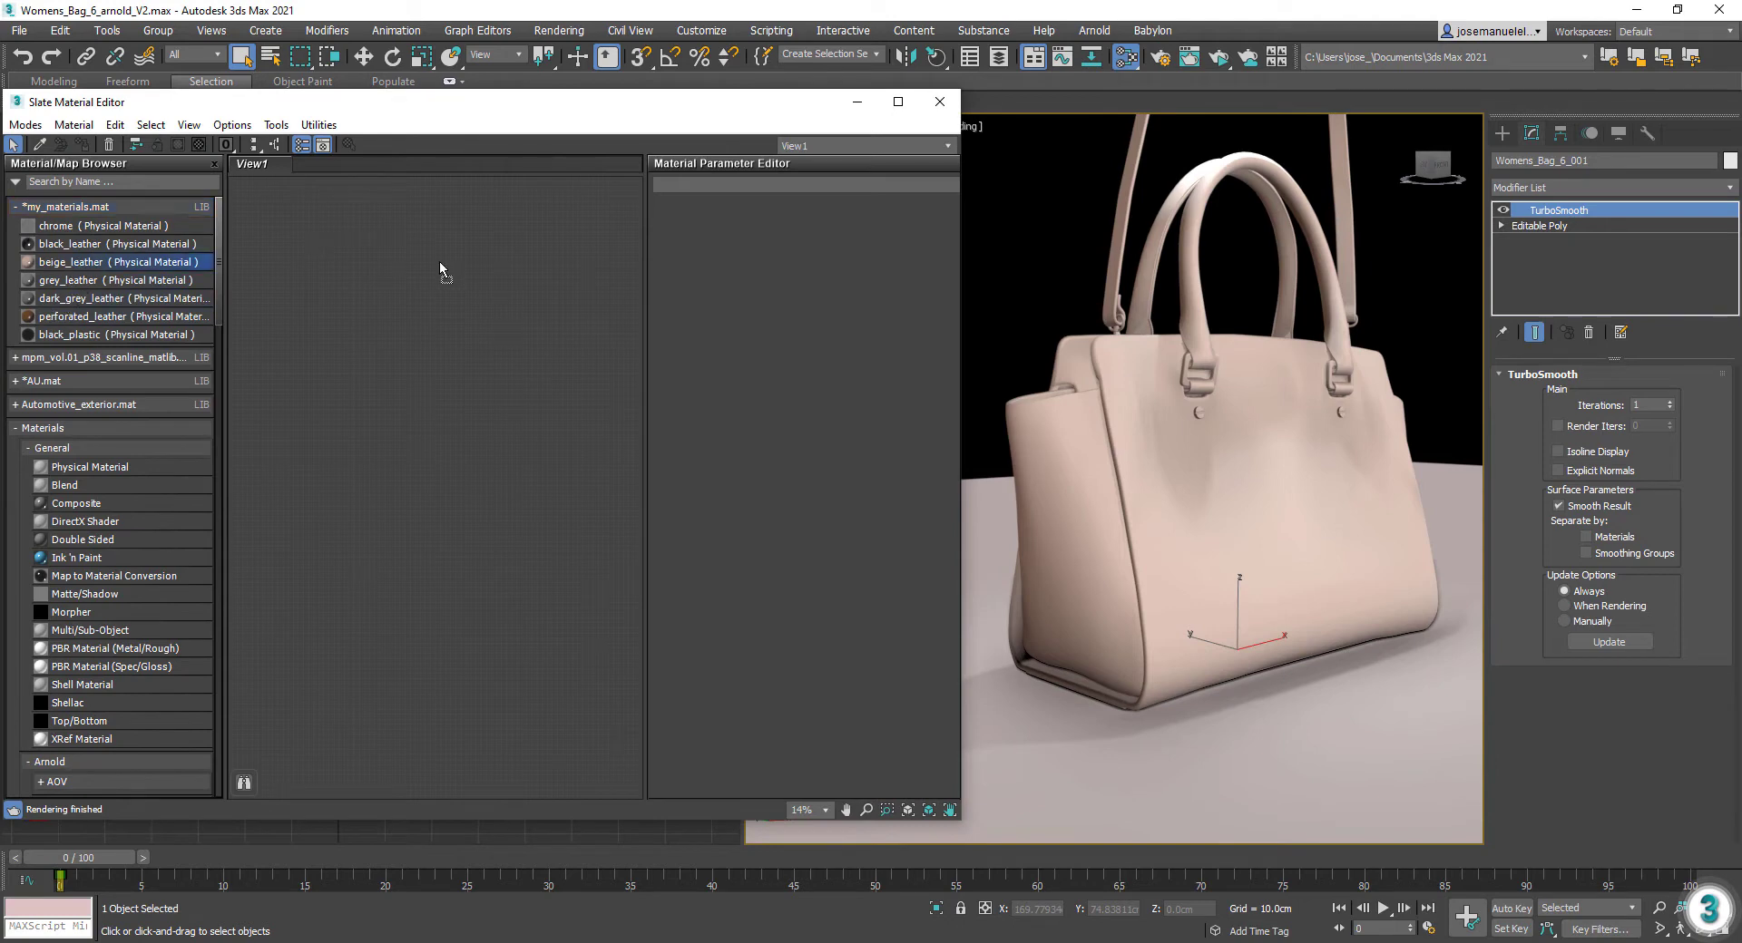
drag(439, 263, 449, 245)
middle_drag(332, 332, 338, 382)
drag(81, 281, 459, 399)
drag(107, 299, 399, 519)
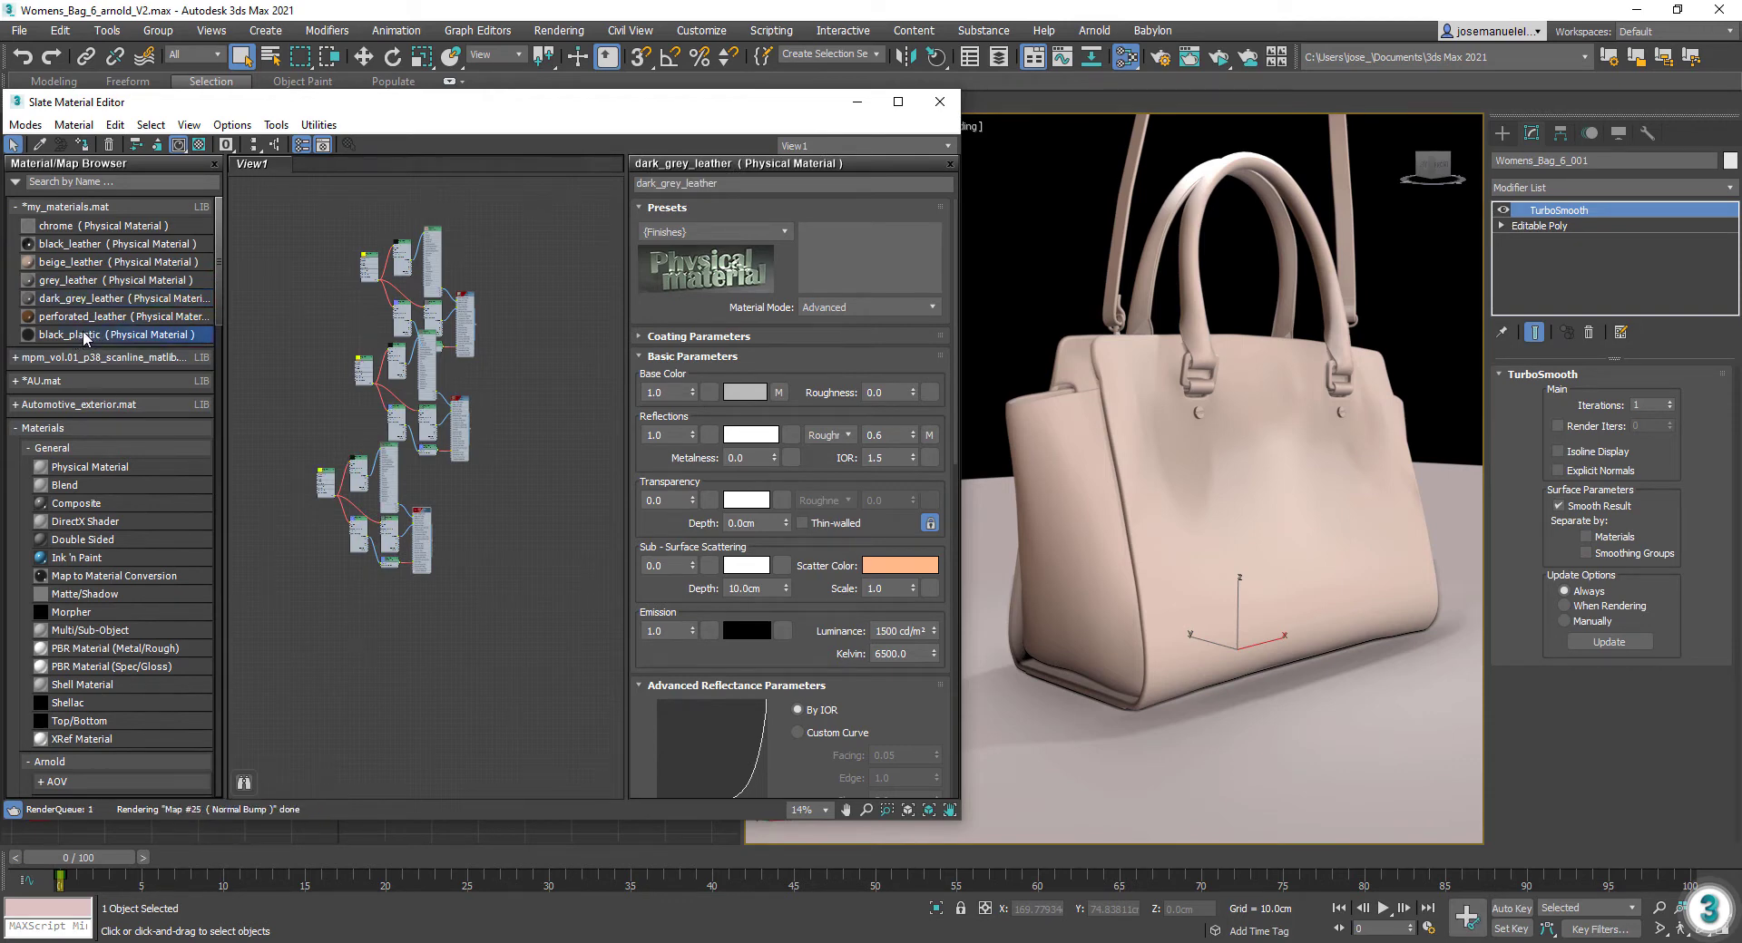
drag(84, 338, 407, 617)
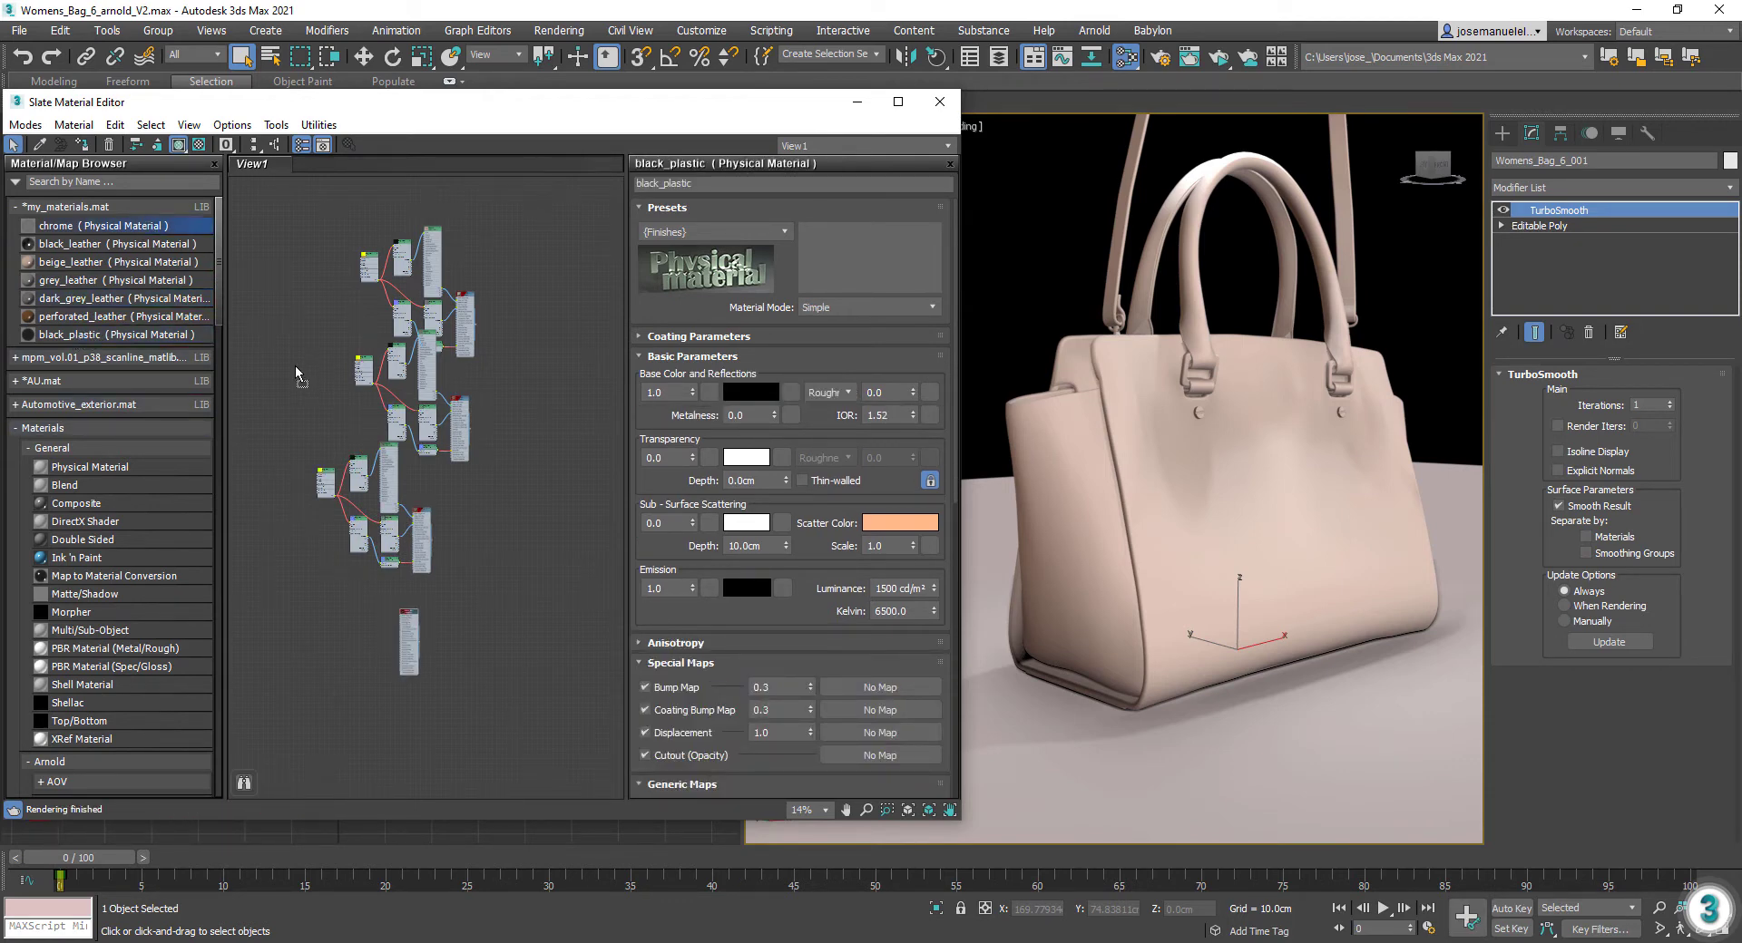
drag(411, 729, 411, 728)
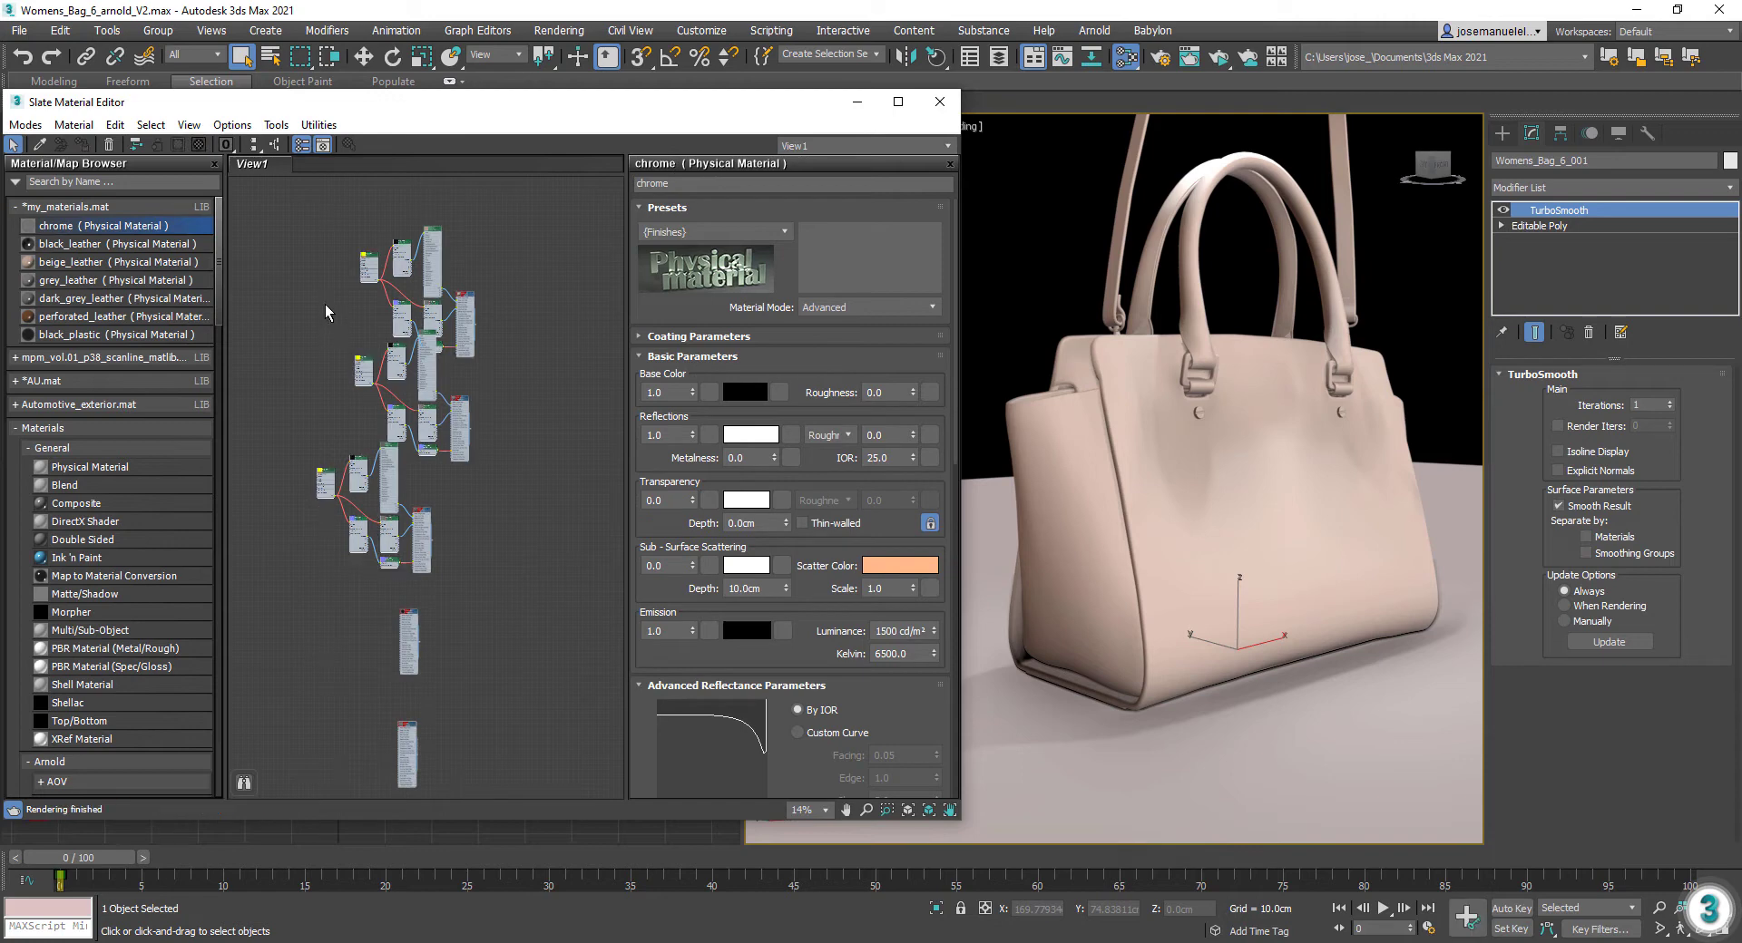
Step: Hide the unused node slots of all materials and lay out the nodes automatically
click(192, 130)
click(226, 406)
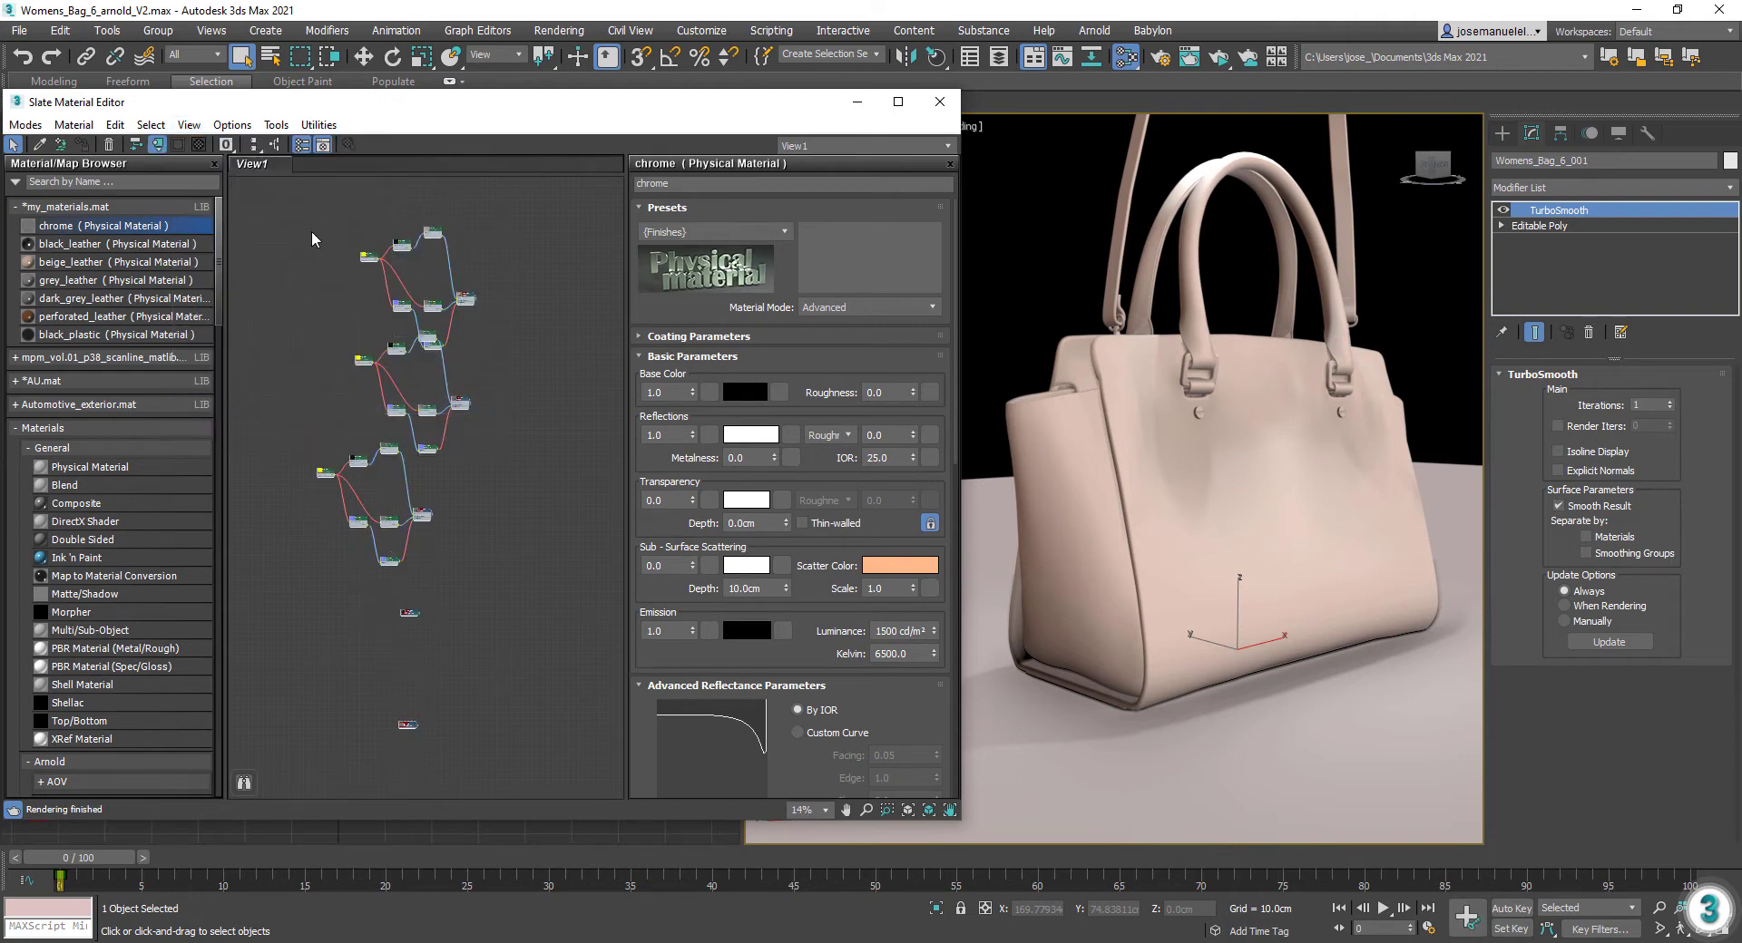
click(253, 148)
scroll(638, 412, down, 1)
middle_drag(622, 413, 368, 352)
Step: Add a Multi/Sub-Object material beside the other materials and set its number of sub-materials to 5
drag(533, 548, 464, 374)
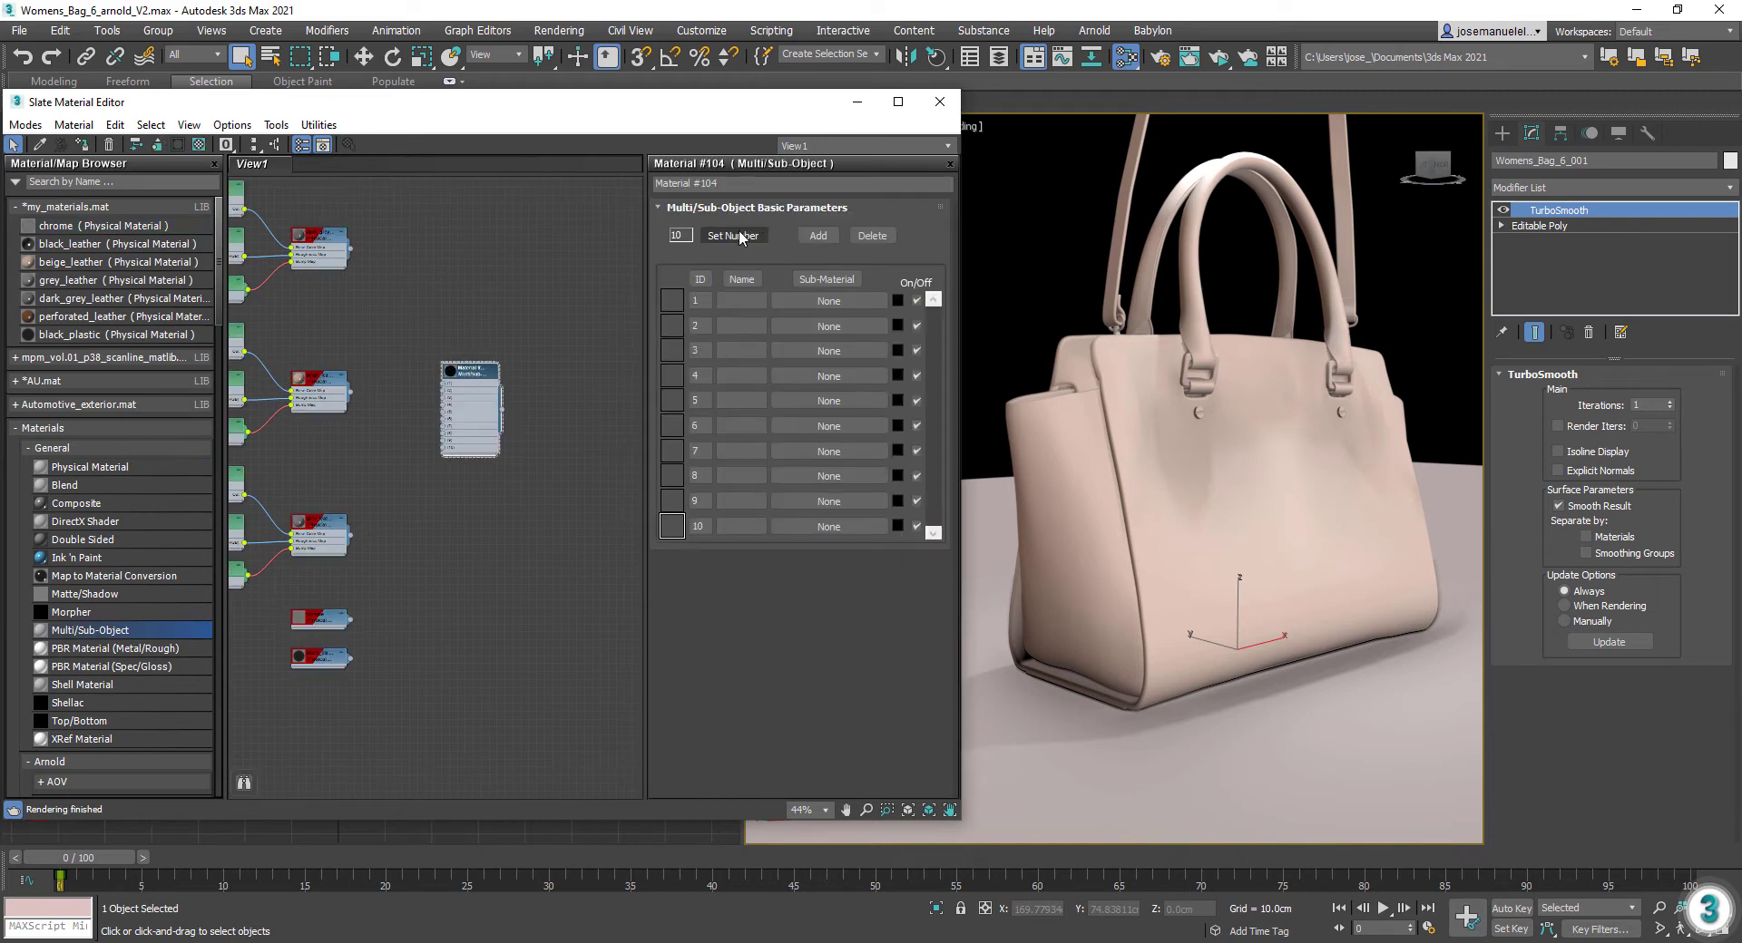
click(733, 235)
click(565, 454)
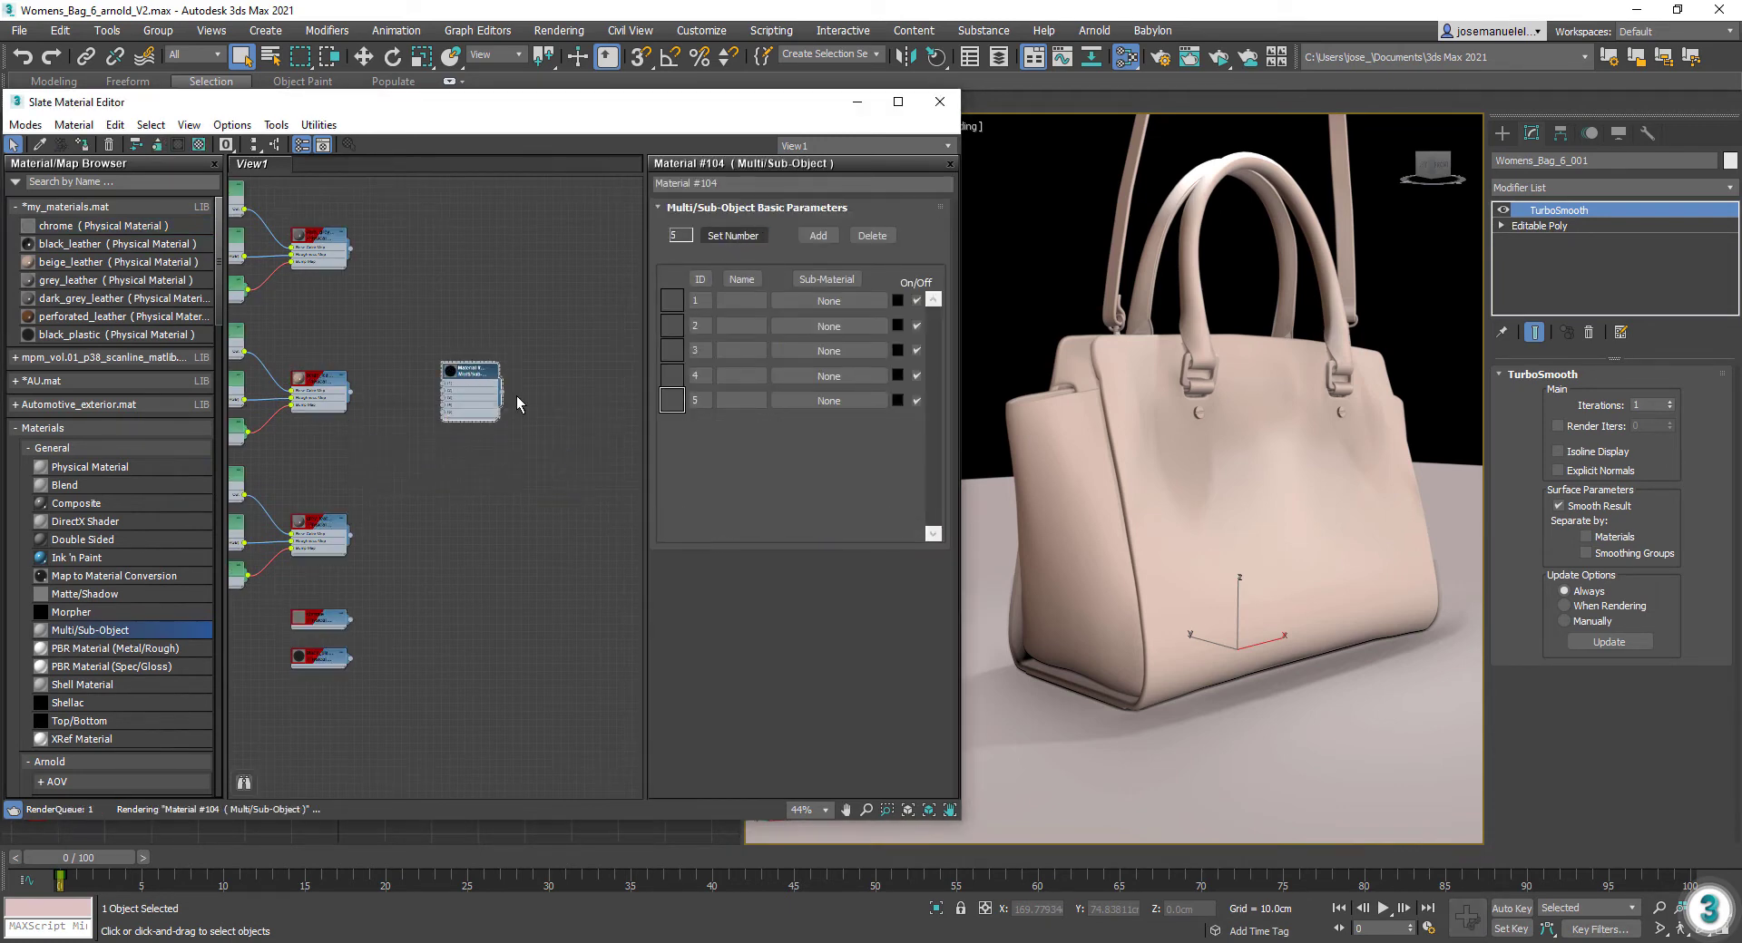
Step: Assign the Multi/Sub-Object material to the bag model in the viewport
middle_drag(469, 463, 488, 542)
scroll(488, 539, up, 1)
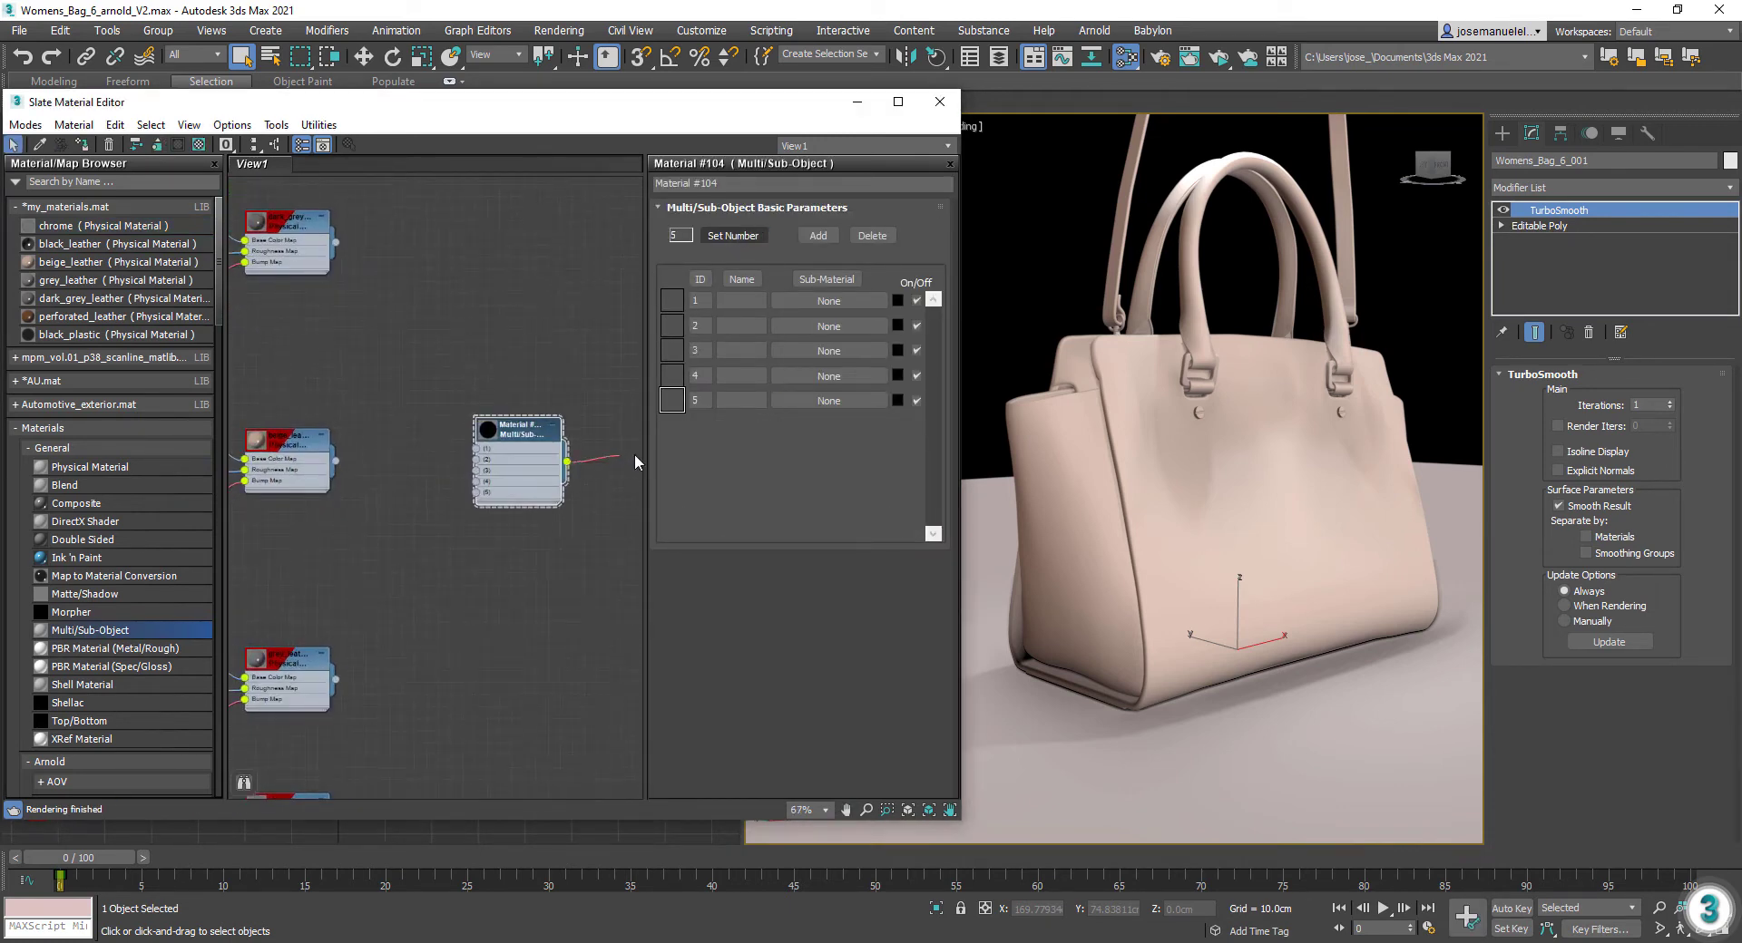
drag(635, 457, 1082, 425)
Step: Connect beige_leather to slot 1 and grey_leather to slot 2 of the Multi/Sub-Object material
scroll(471, 432, up, 1)
middle_drag(418, 356, 359, 315)
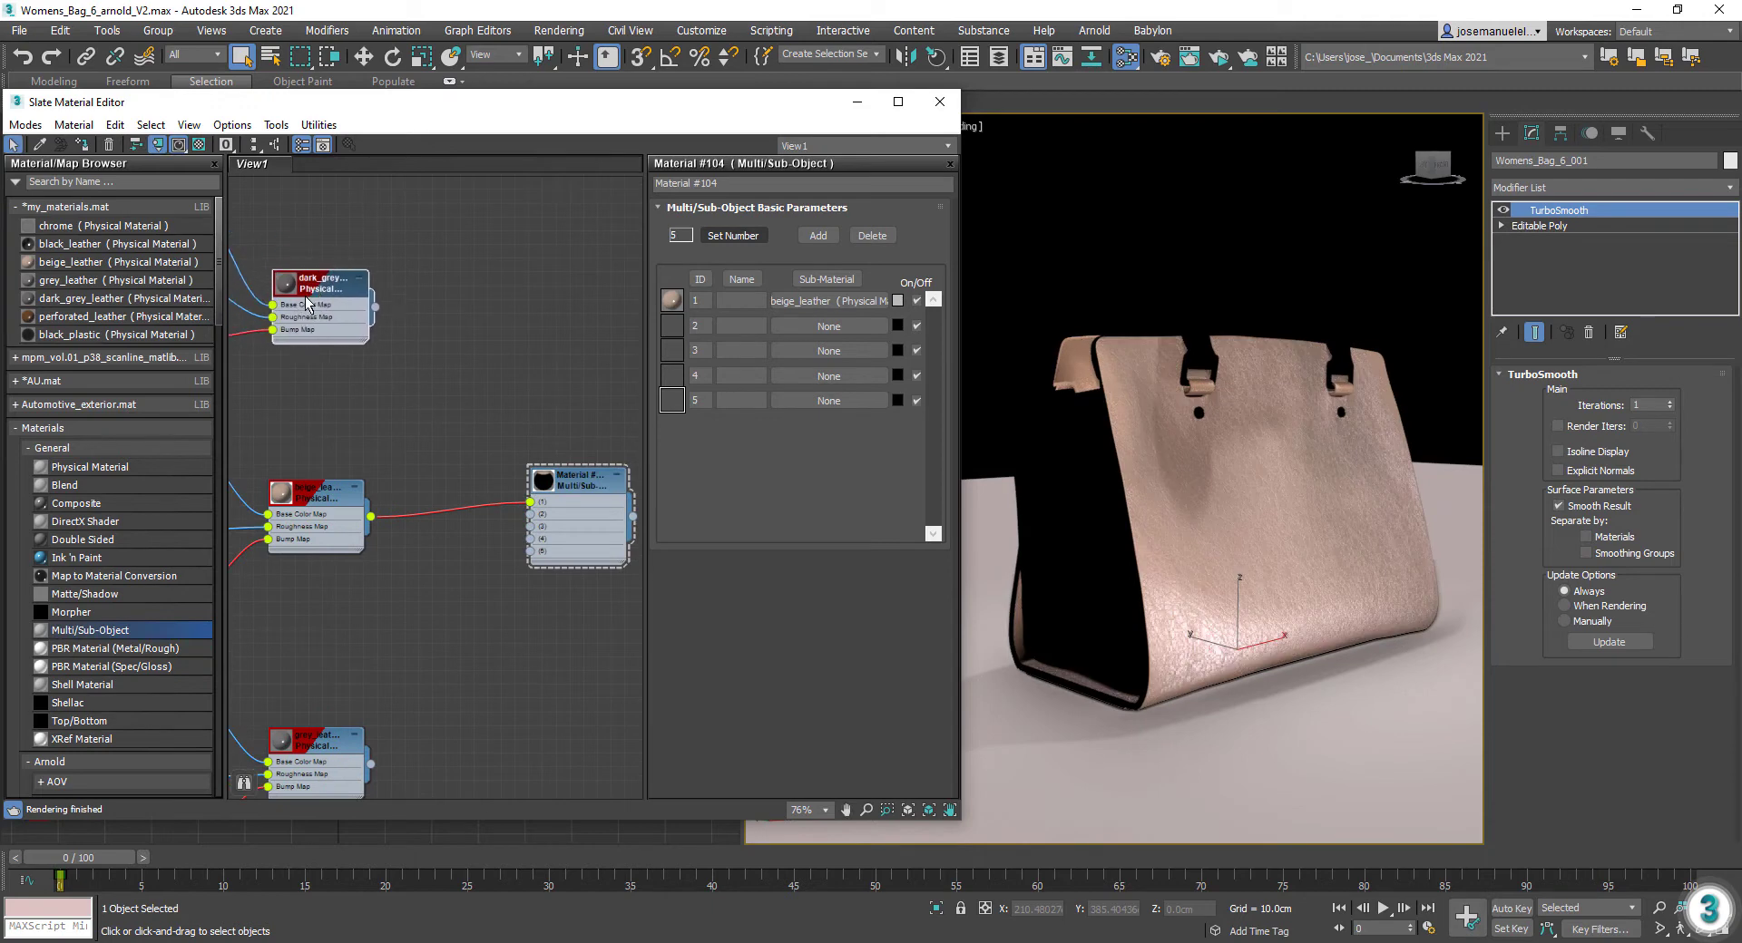
middle_drag(383, 518, 397, 447)
drag(313, 654, 313, 641)
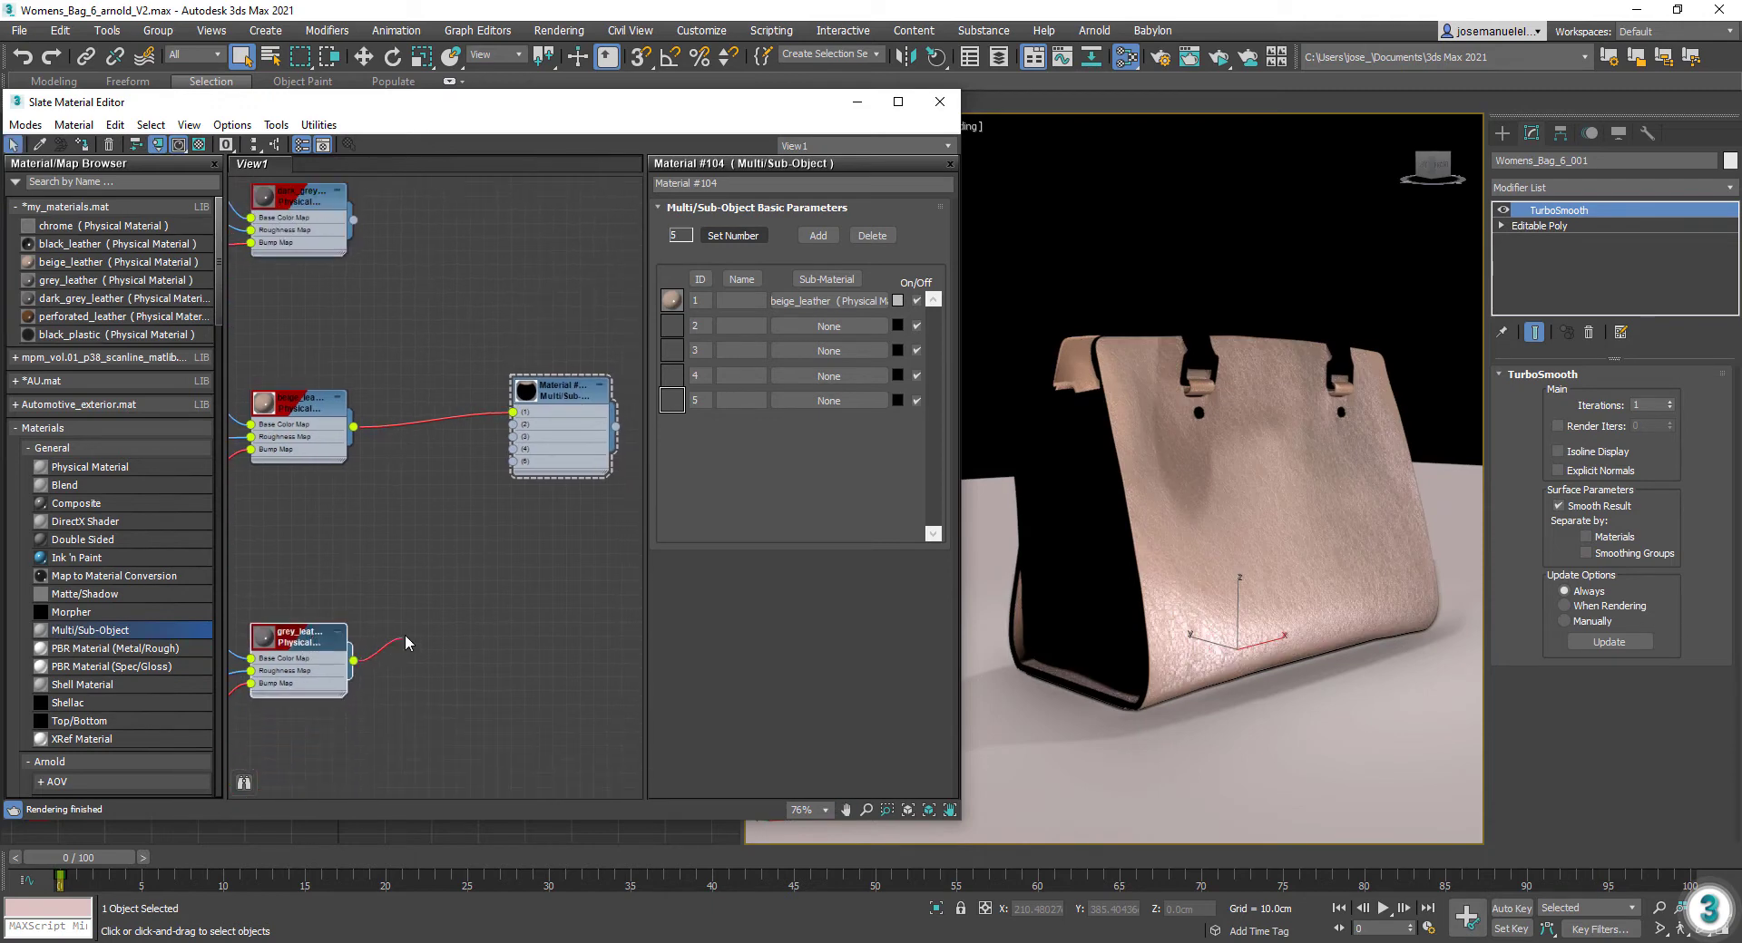
drag(510, 430, 513, 424)
Step: Connect dark_grey_leather to slot 3, chrome to slot 4 and black_plastic to slot 5 of the Multi/Sub-Object material
middle_drag(420, 279, 420, 357)
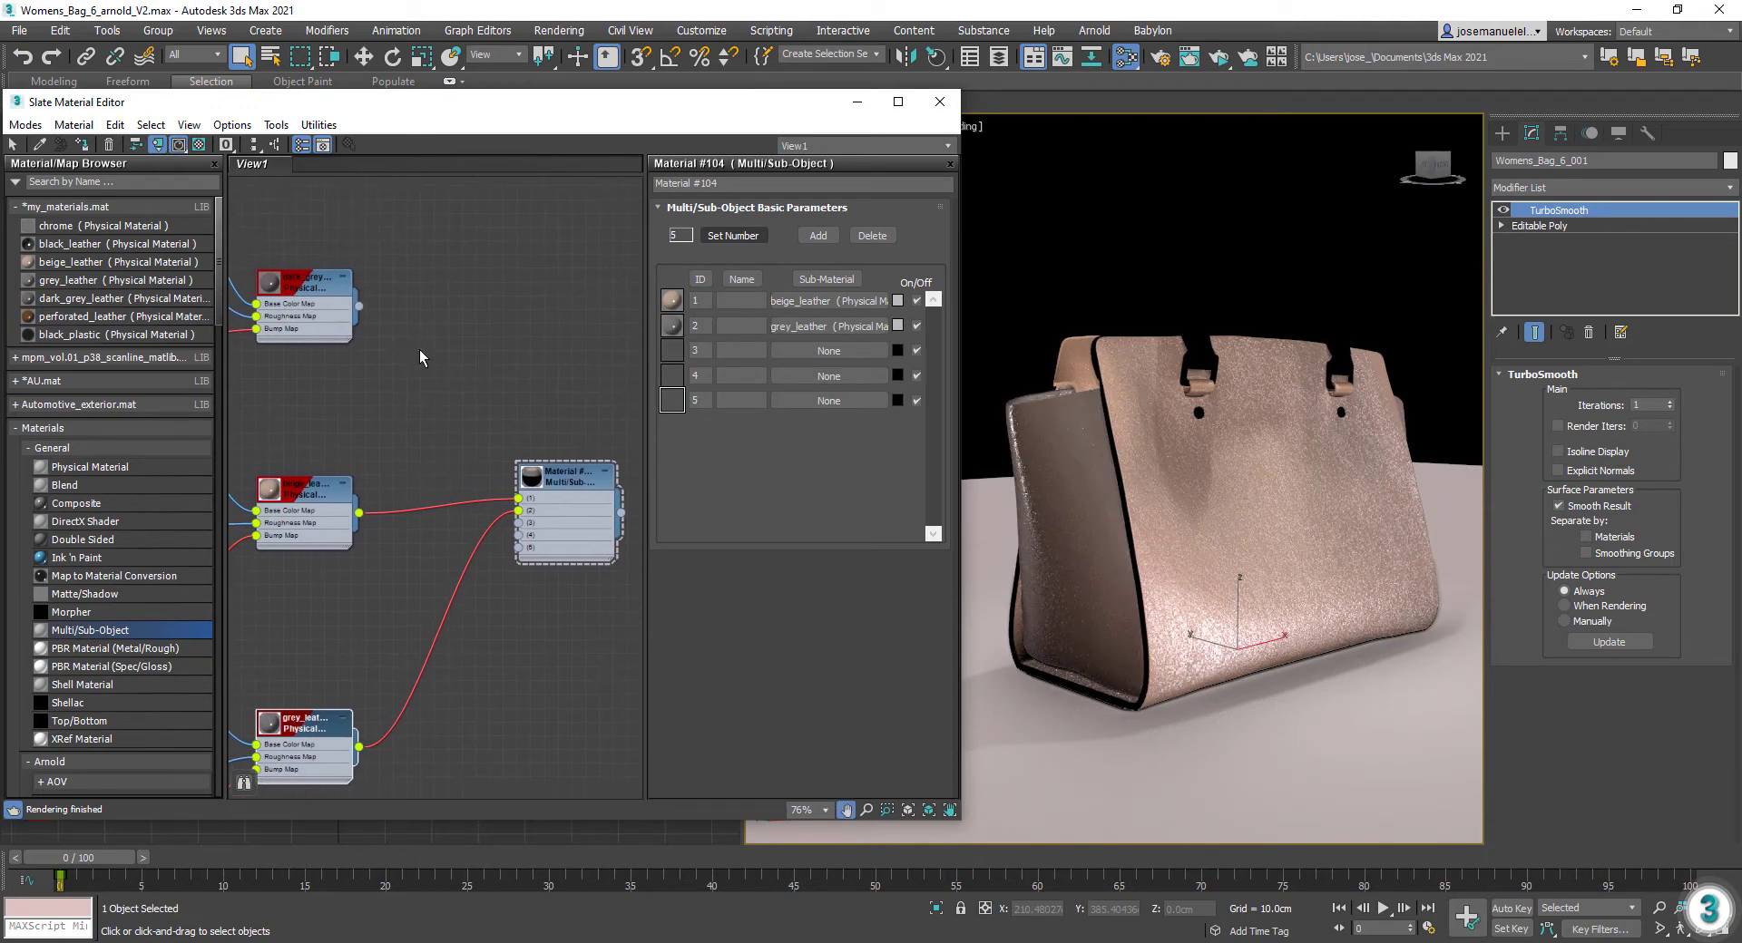
drag(354, 307, 382, 332)
drag(523, 535, 517, 524)
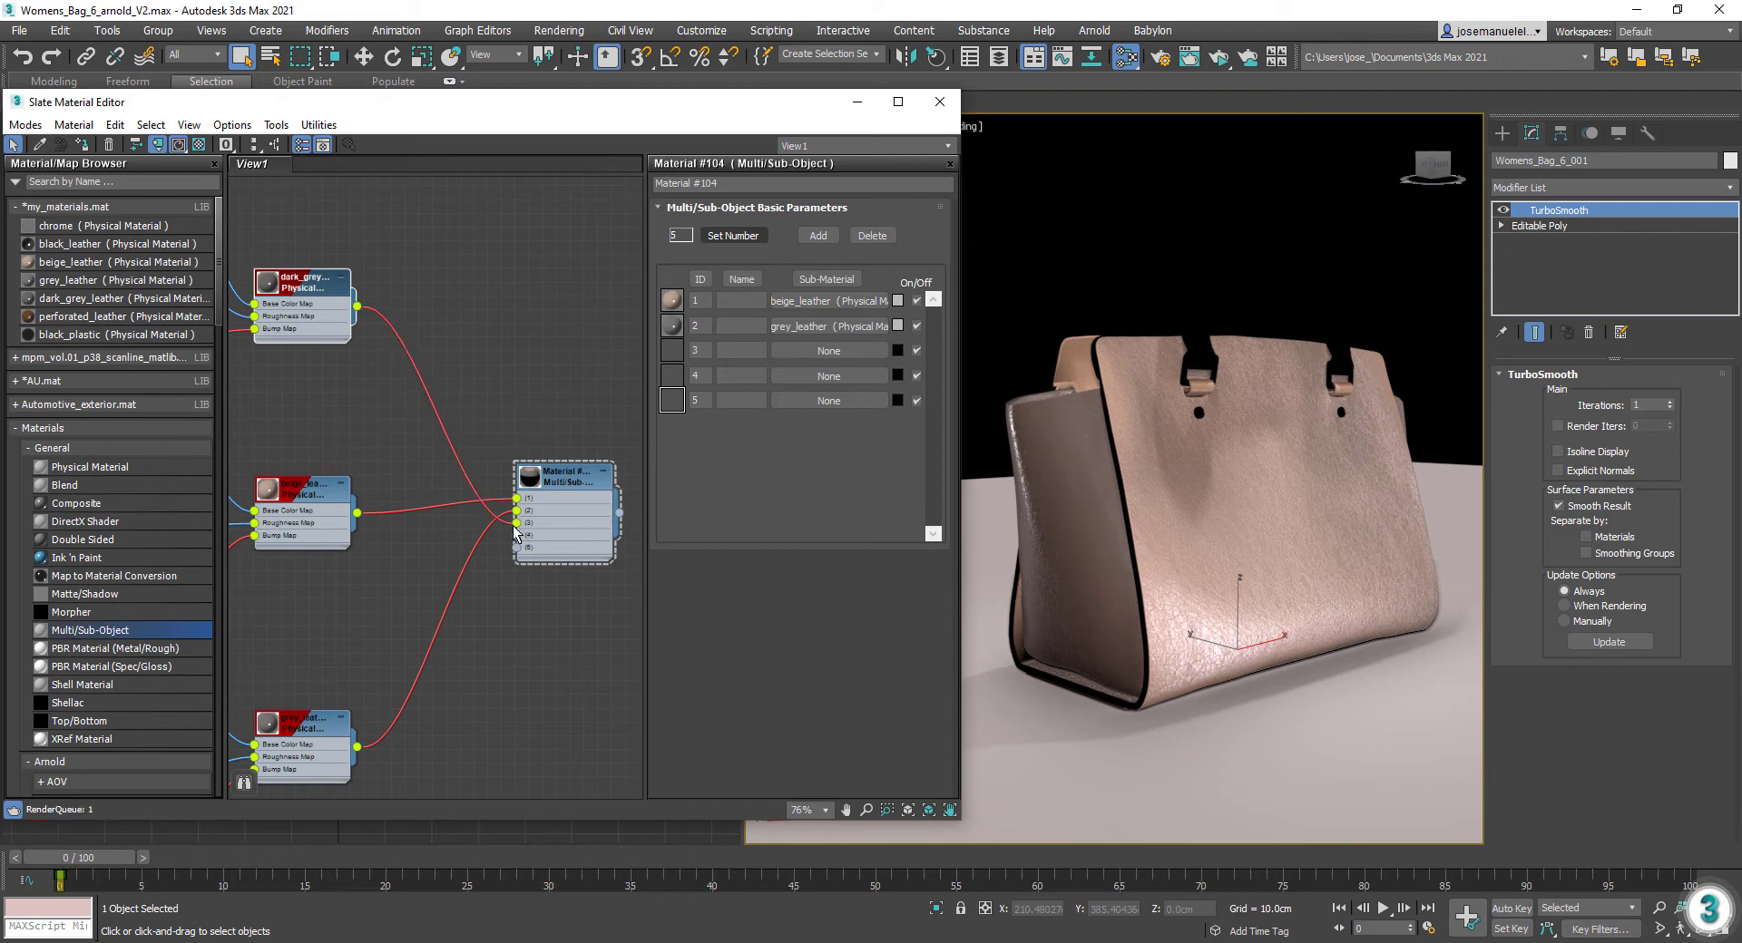
drag(509, 329, 509, 631)
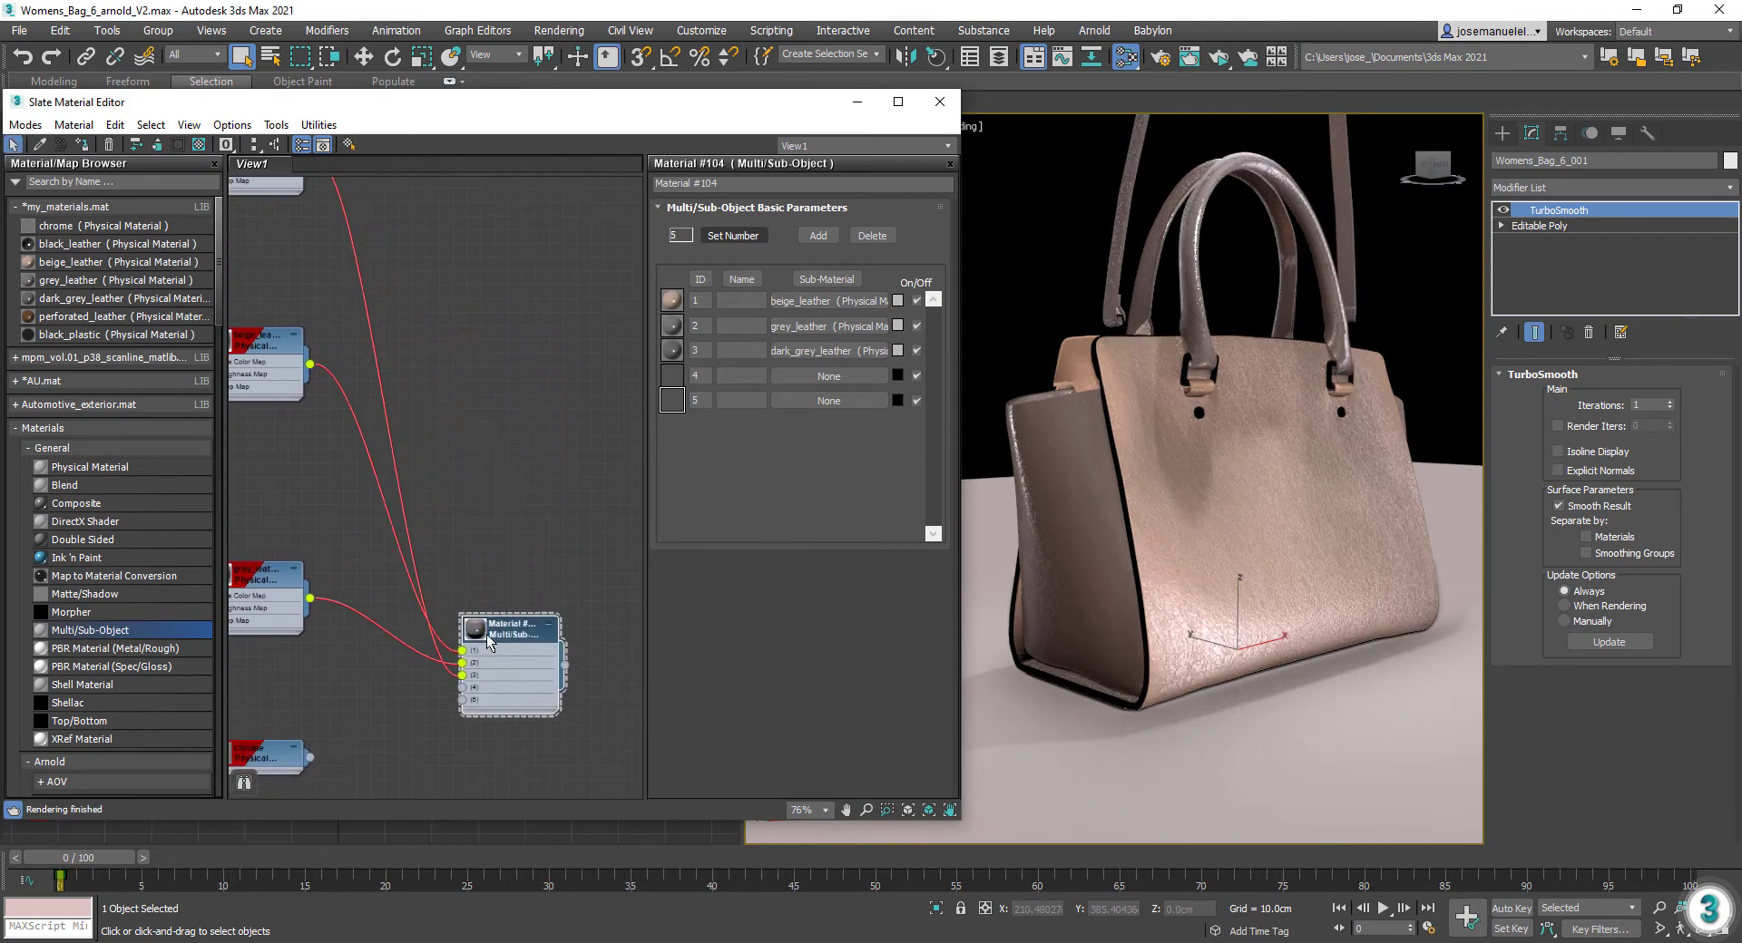
middle_drag(432, 644, 467, 435)
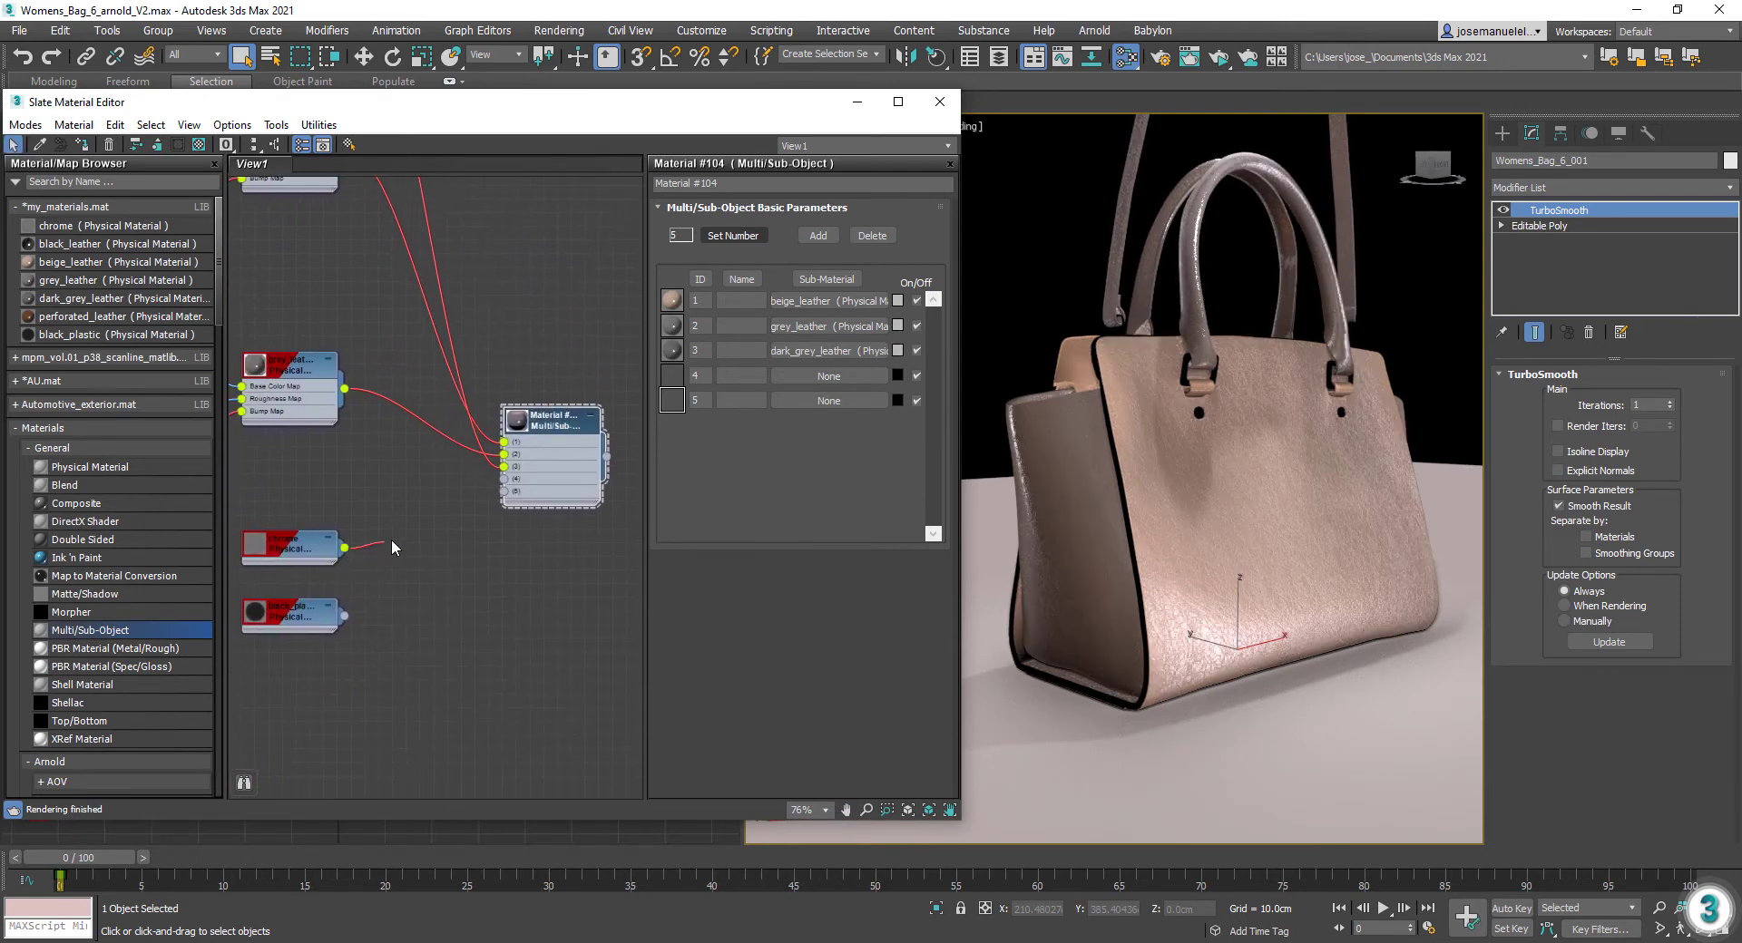
drag(492, 491, 504, 478)
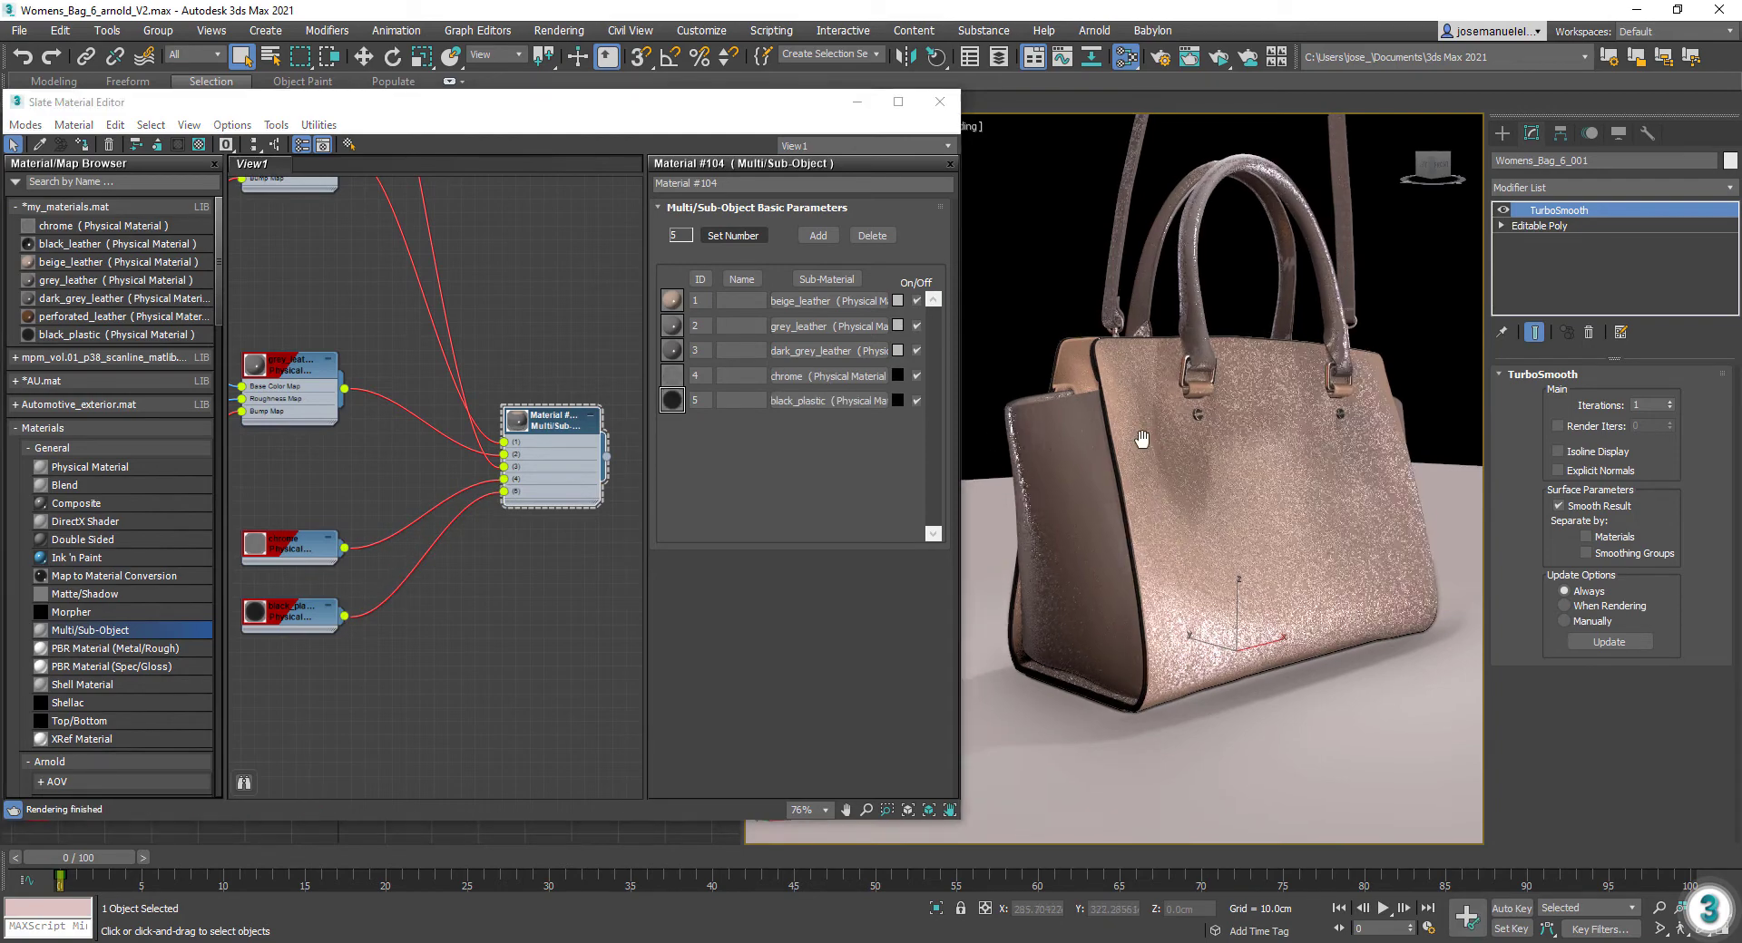
Step: Close the material editor and examine the leather's highlights on the bag's front up close
click(940, 101)
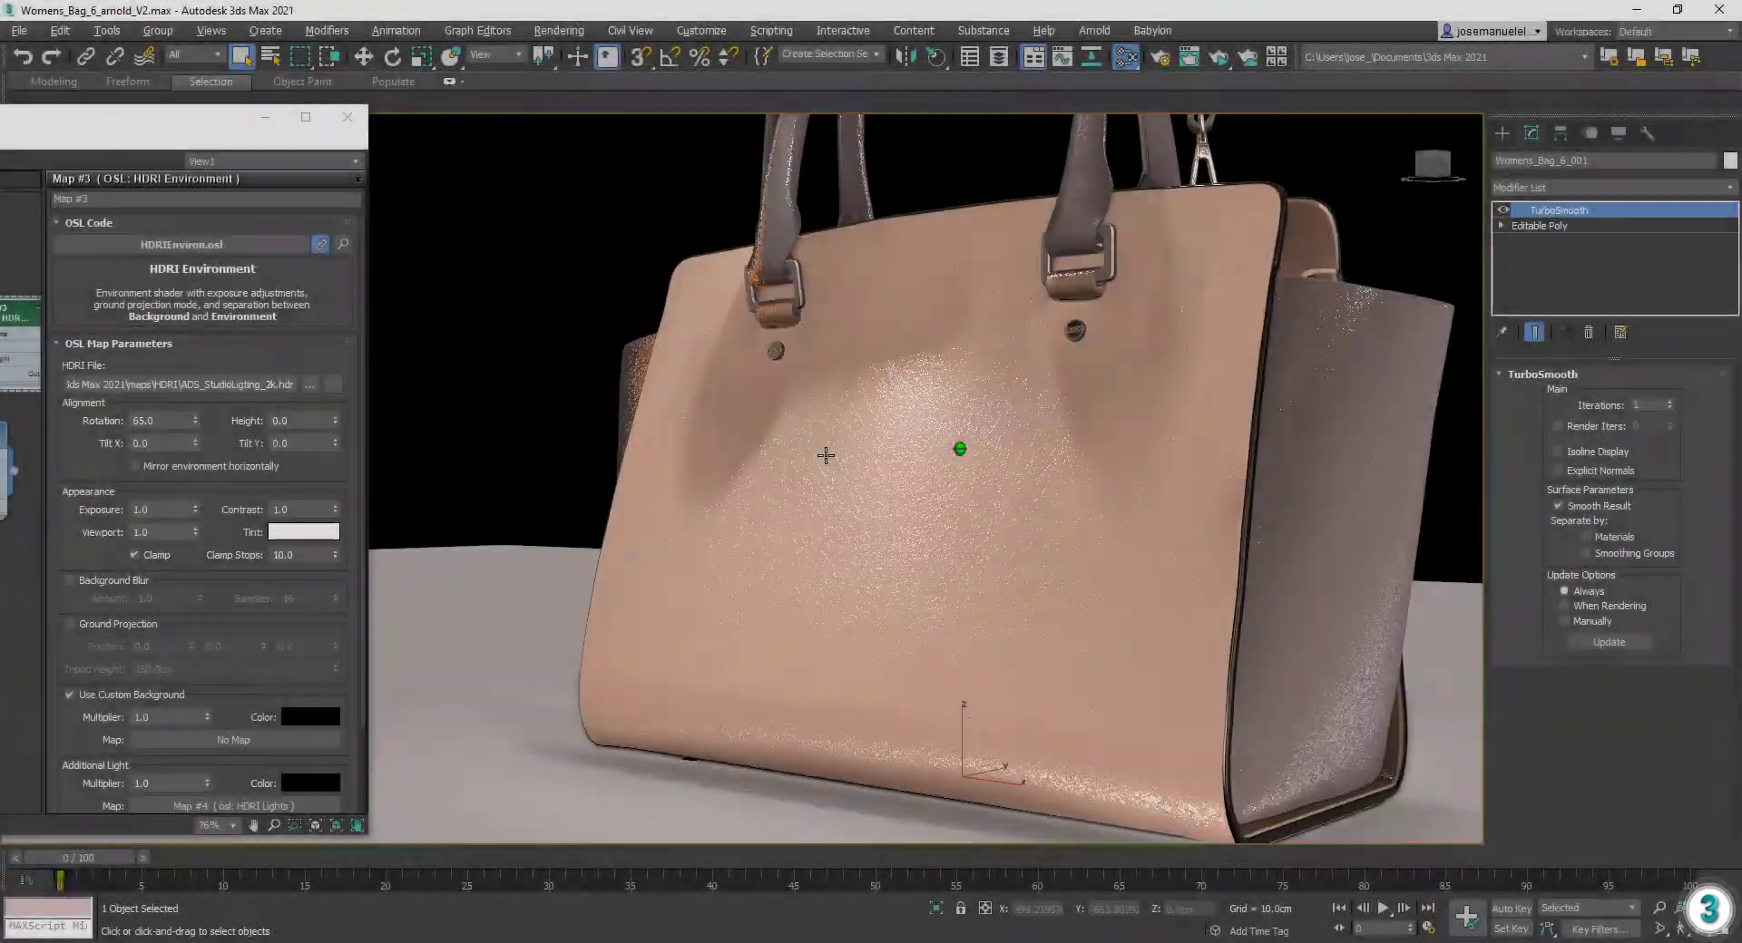
mouse_move(825, 455)
alt+middle_down()
mouse_move(874, 467)
mouse_move(1083, 417)
alt+middle_up()
scroll(832, 545, up, 5)
mouse_move(833, 545)
alt+middle_down()
mouse_move(630, 544)
mouse_move(702, 515)
alt+middle_up()
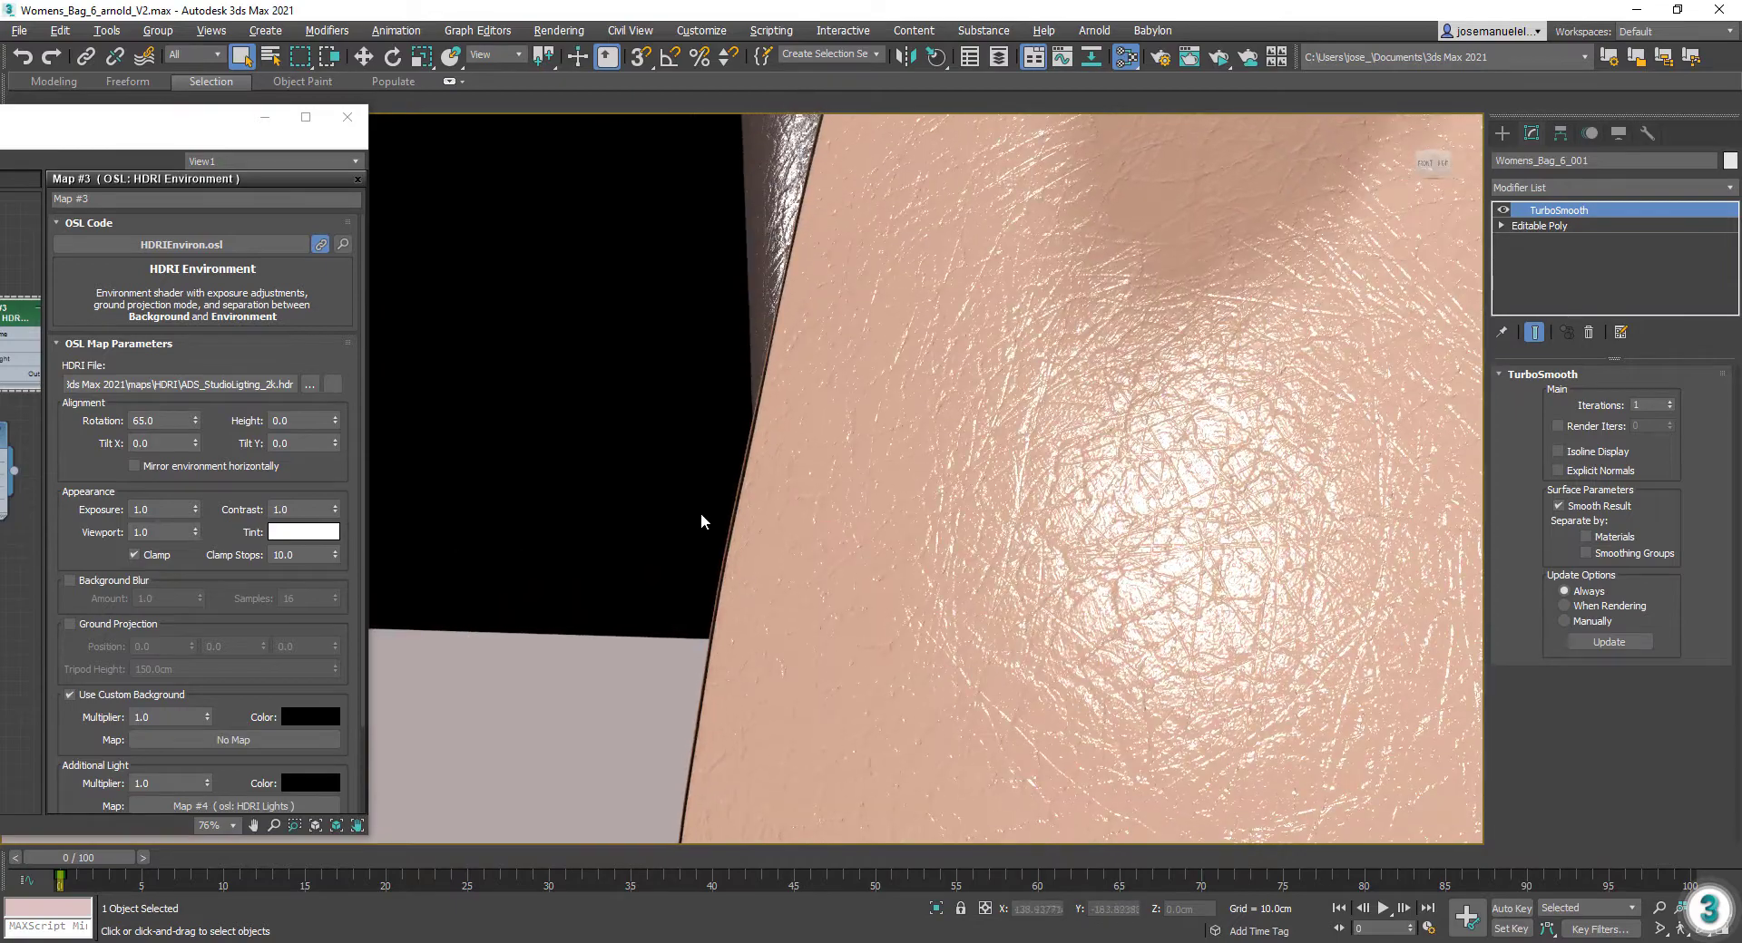